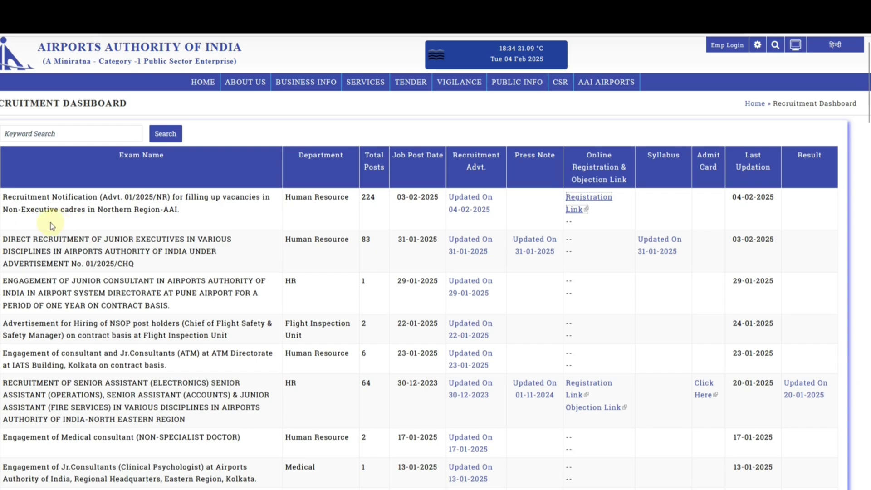
Step: Open the registration link for Advt. 01/2025/NR, Northern Region non-executive cadres
{"action": "left_click", "coordinate": [110, 230]}
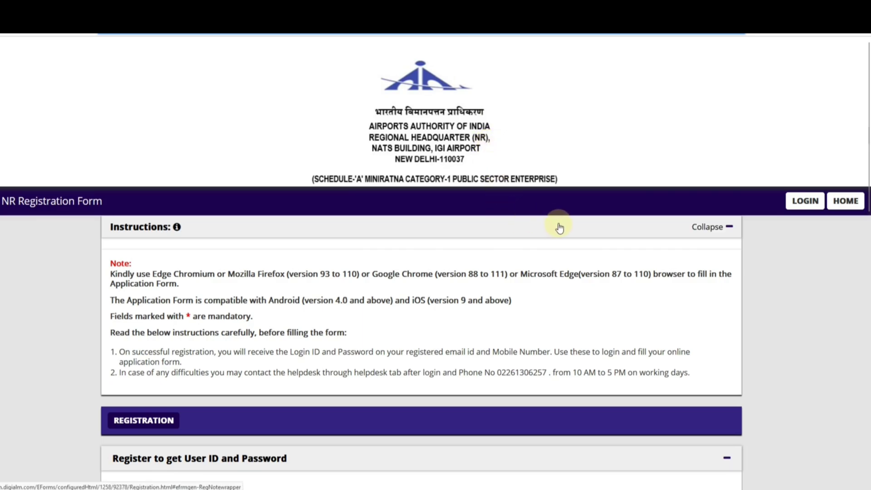
Step: Return to the NR Application Form home page and scroll through General Links and Key Dates
{"action": "scroll", "coordinate": [561, 227], "scroll_direction": "down", "scroll_amount": 1}
{"action": "scroll", "coordinate": [591, 230], "scroll_direction": "up", "scroll_amount": 1}
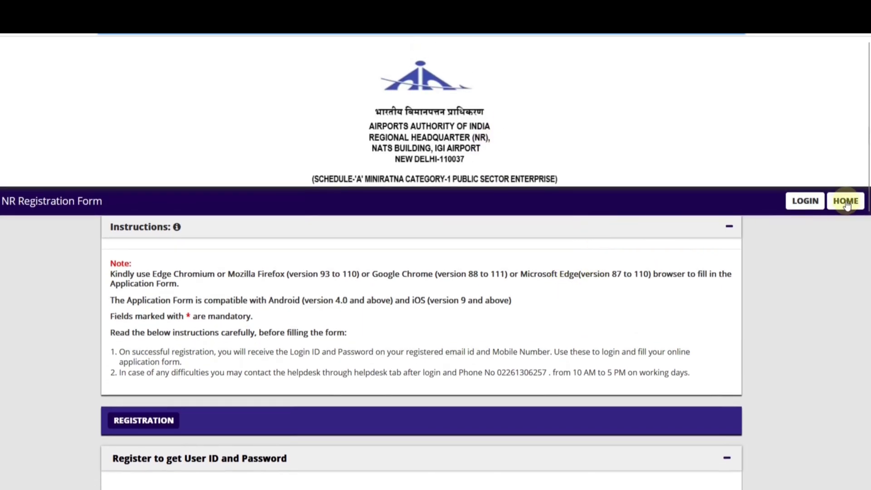
{"action": "left_click", "coordinate": [847, 203]}
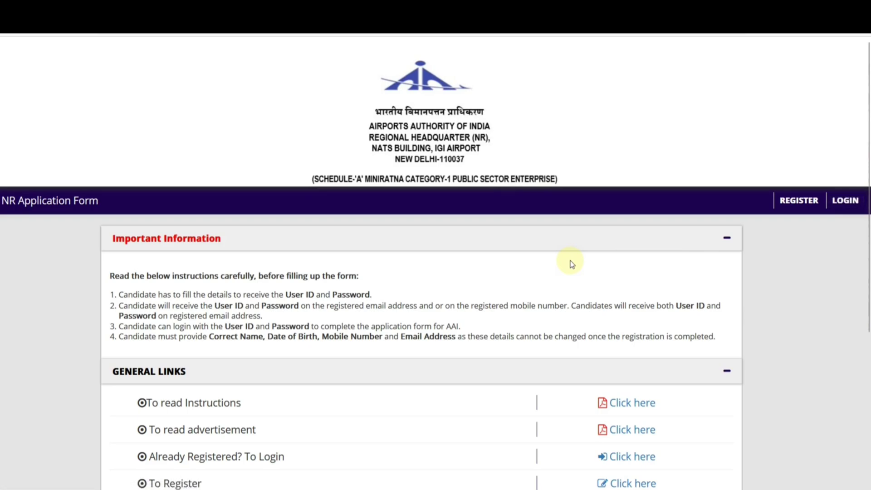
{"action": "scroll", "coordinate": [570, 262], "scroll_direction": "down", "scroll_amount": 1}
{"action": "scroll", "coordinate": [571, 262], "scroll_direction": "down", "scroll_amount": 4}
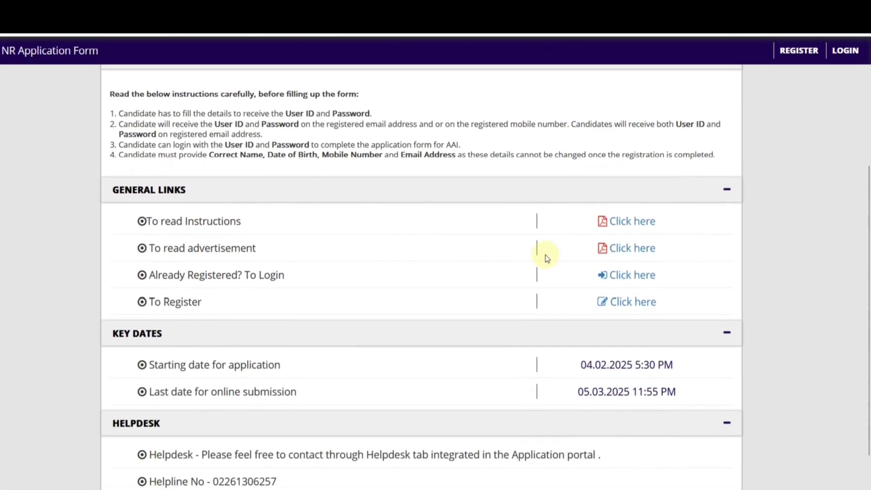
{"action": "scroll", "coordinate": [546, 255], "scroll_direction": "down", "scroll_amount": 1}
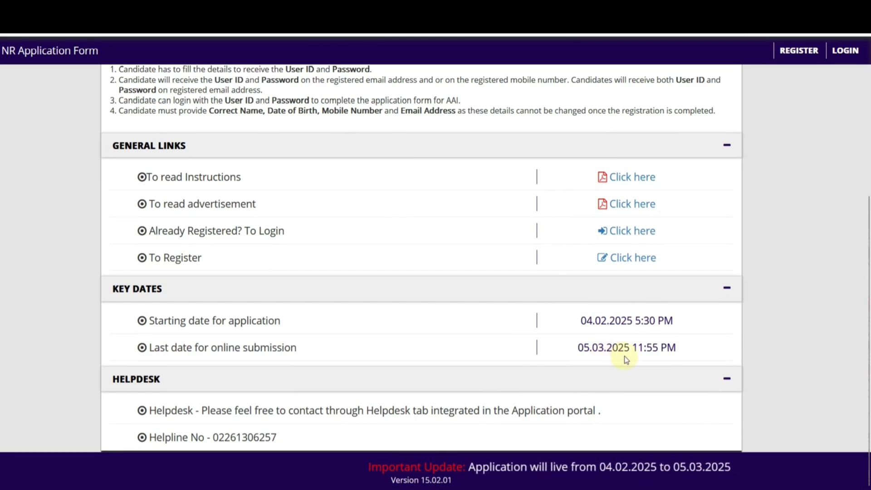
{"action": "scroll", "coordinate": [444, 327], "scroll_direction": "up", "scroll_amount": 4}
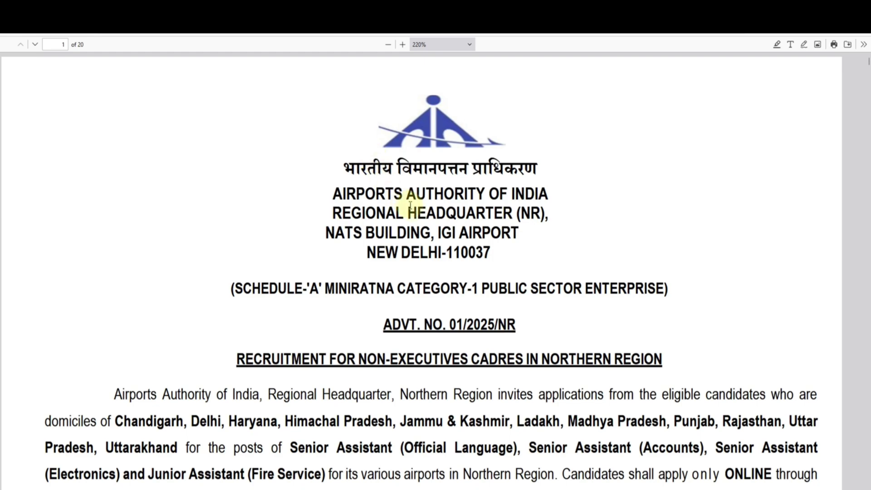
Step: Read the advertisement's opening section, highlighting the eligible-candidates phrase and list of eligible states
{"action": "scroll", "coordinate": [446, 251], "scroll_direction": "down", "scroll_amount": 3}
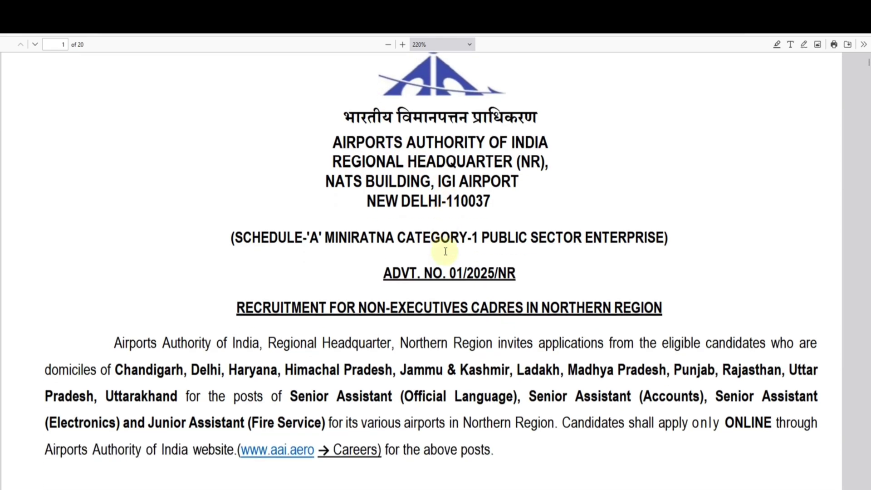
{"action": "left_click_drag", "start_coordinate": [377, 213], "coordinate": [428, 212]}
{"action": "left_click", "coordinate": [447, 216]}
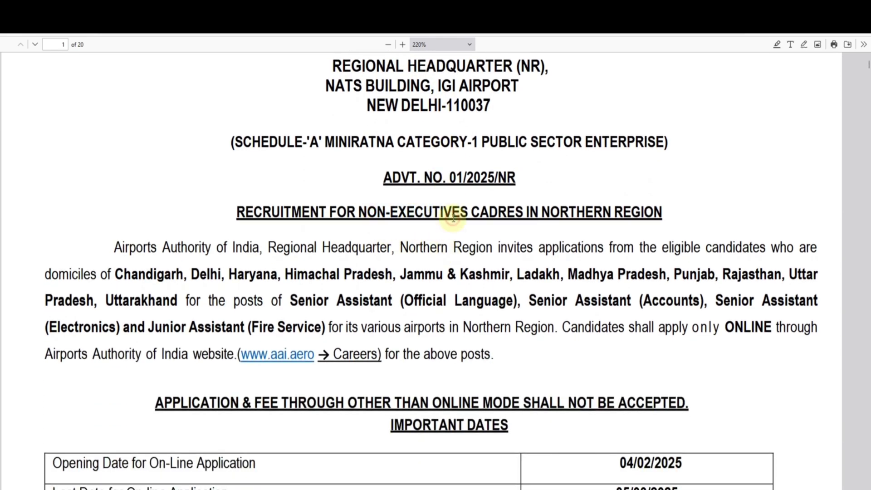
{"action": "left_click_drag", "start_coordinate": [674, 258], "coordinate": [730, 251]}
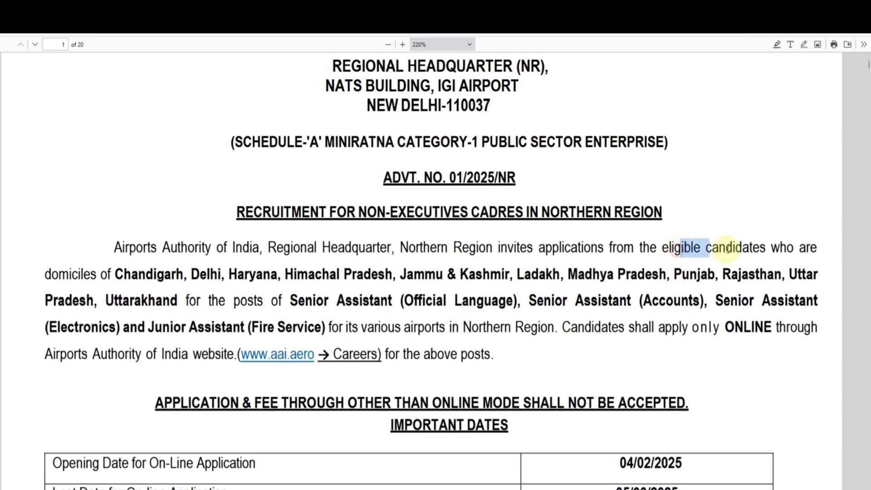
{"action": "left_click", "coordinate": [574, 293]}
{"action": "left_click_drag", "start_coordinate": [226, 276], "coordinate": [295, 276]}
Step: Scroll through posts, emoluments and age limits to the page 4 qualification requirements
{"action": "scroll", "coordinate": [453, 334], "scroll_direction": "down", "scroll_amount": 10}
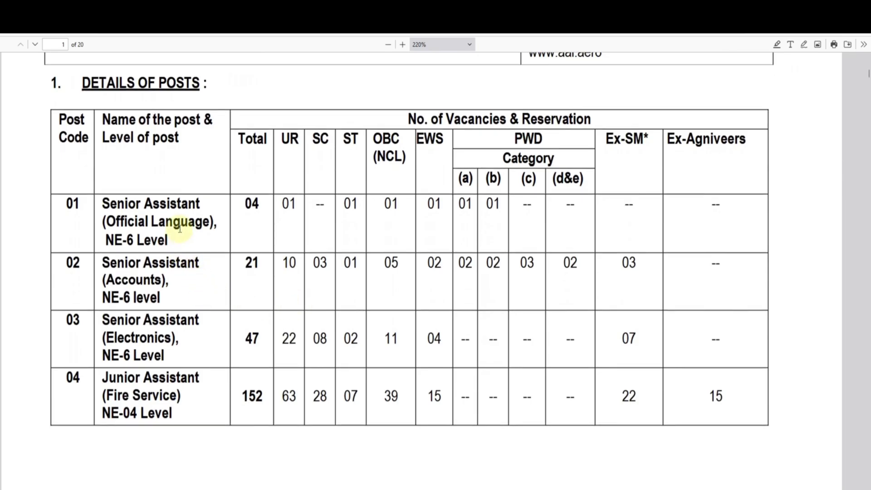
{"action": "scroll", "coordinate": [184, 303], "scroll_direction": "down", "scroll_amount": 9}
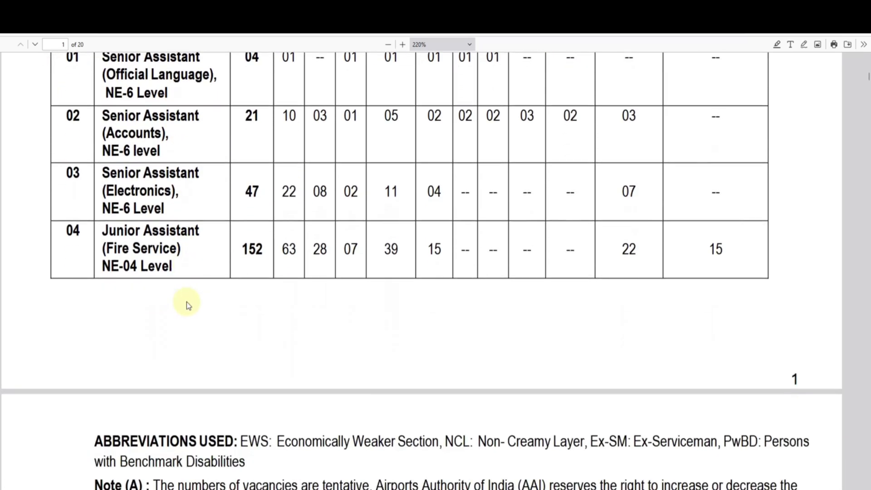
{"action": "scroll", "coordinate": [261, 332], "scroll_direction": "down", "scroll_amount": 15}
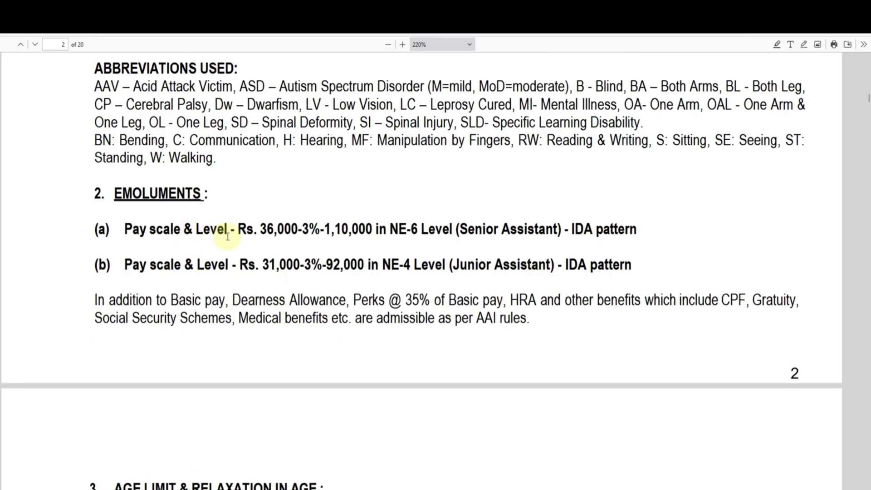
{"action": "scroll", "coordinate": [231, 269], "scroll_direction": "down", "scroll_amount": 8}
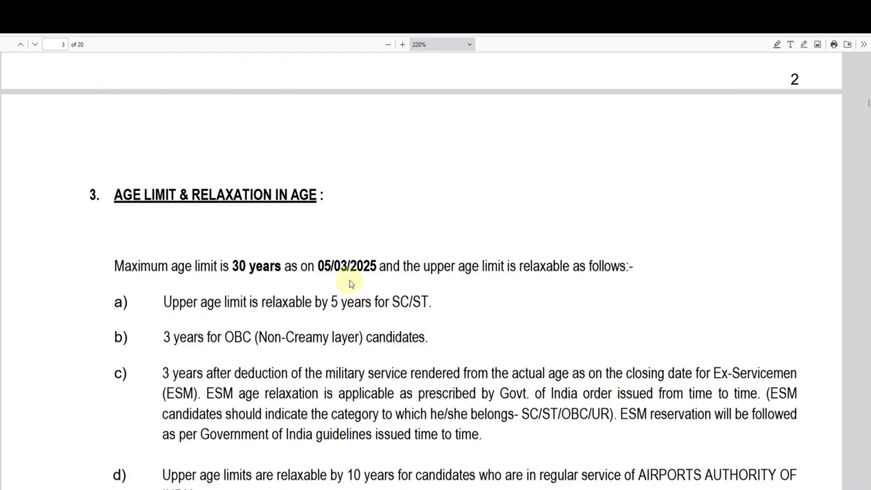
{"action": "scroll", "coordinate": [356, 285], "scroll_direction": "down", "scroll_amount": 15}
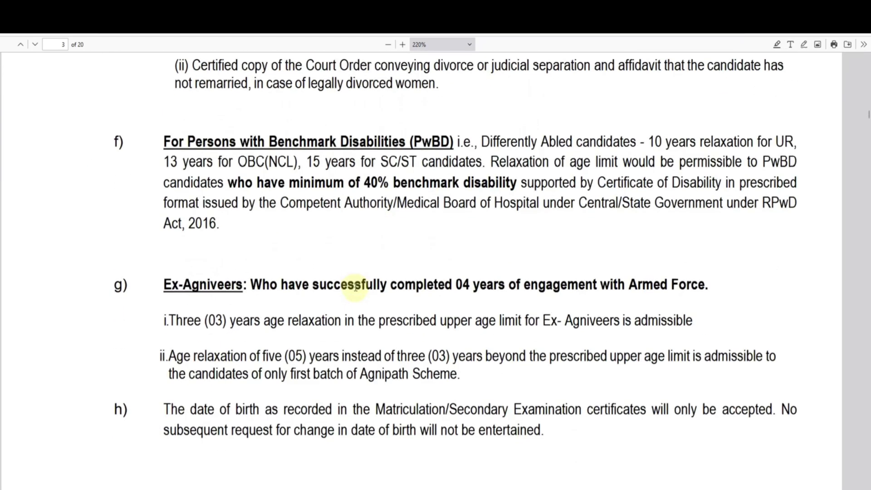
{"action": "scroll", "coordinate": [356, 290], "scroll_direction": "down", "scroll_amount": 8}
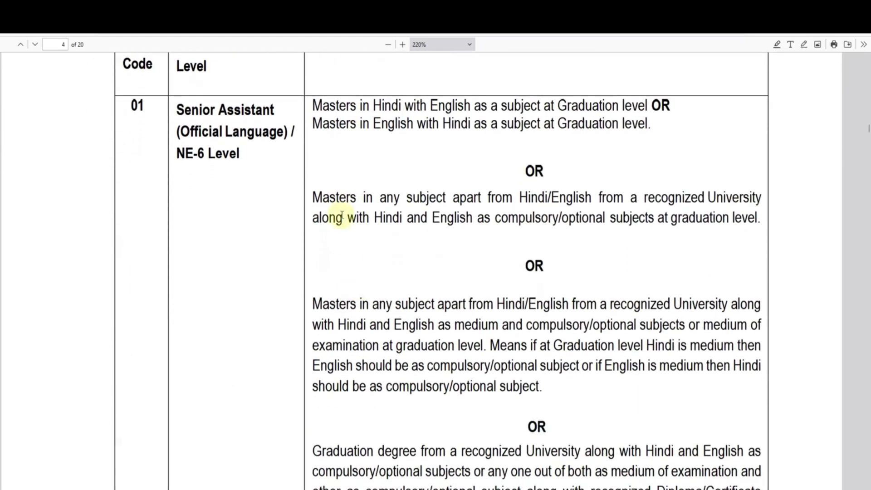
{"action": "scroll", "coordinate": [401, 153], "scroll_direction": "down", "scroll_amount": 10}
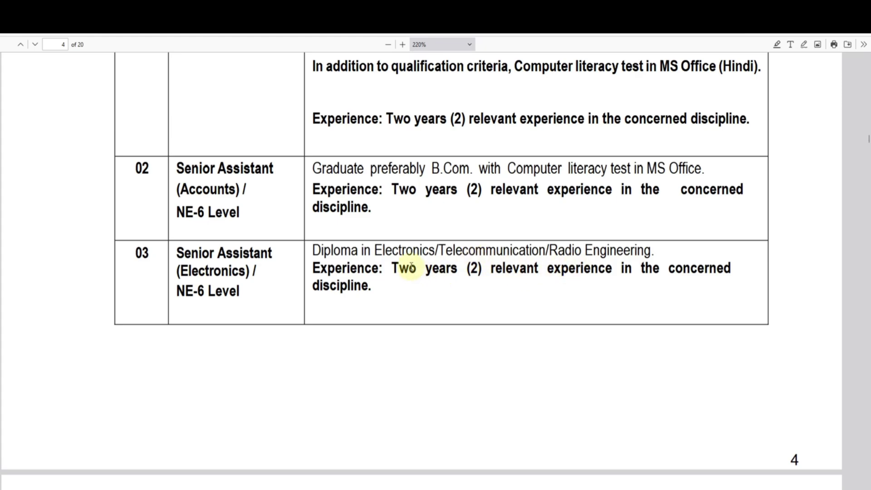
Step: Review the Junior Assistant (Fire Service) 12th Pass qualification line on page 5
{"action": "scroll", "coordinate": [413, 265], "scroll_direction": "down", "scroll_amount": 6}
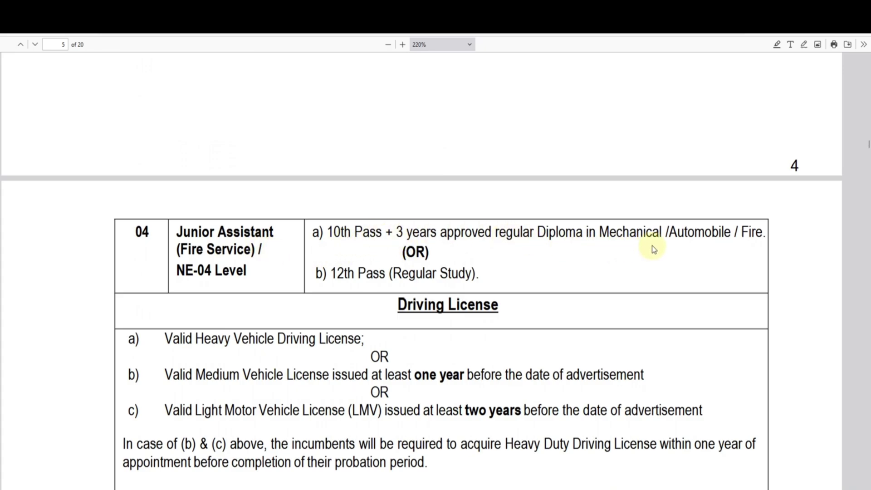
{"action": "left_click_drag", "start_coordinate": [348, 274], "coordinate": [445, 273]}
{"action": "left_click", "coordinate": [444, 273]}
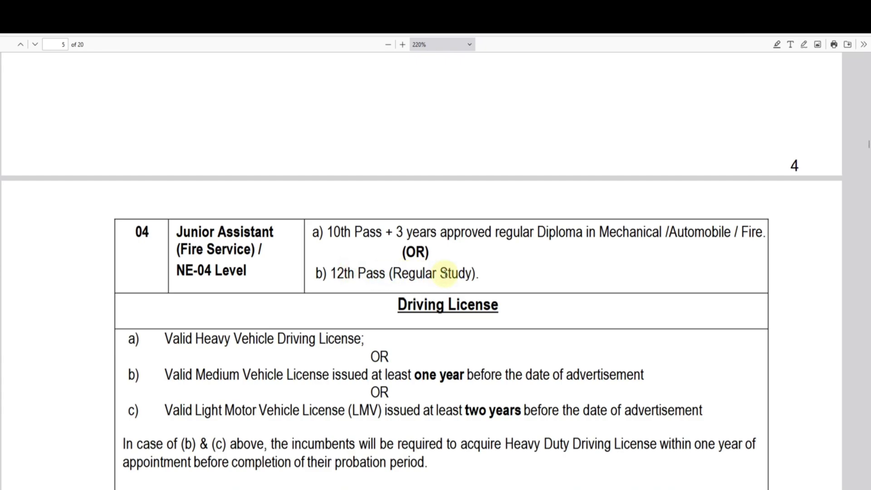
{"action": "scroll", "coordinate": [445, 274], "scroll_direction": "down", "scroll_amount": 2}
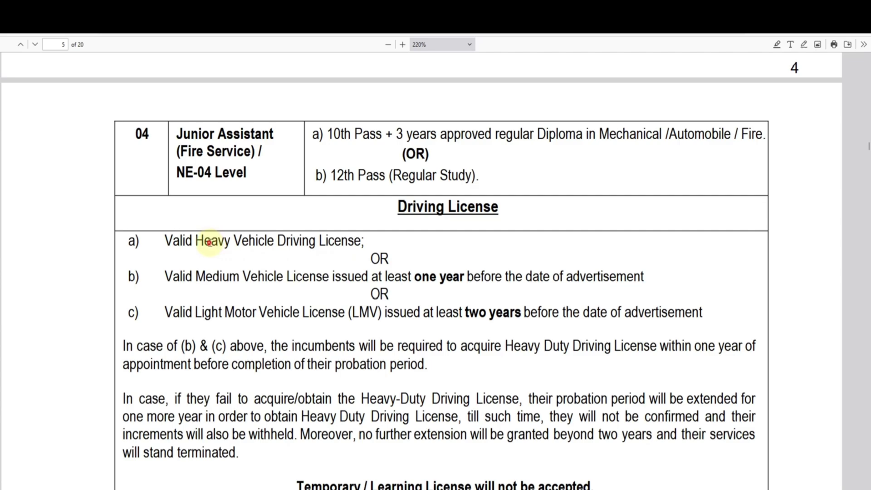
Step: Review the driving licence rules: heavy, medium with one year, or light motor vehicle with two years
{"action": "left_click_drag", "start_coordinate": [209, 243], "coordinate": [346, 241]}
{"action": "left_click", "coordinate": [346, 243]}
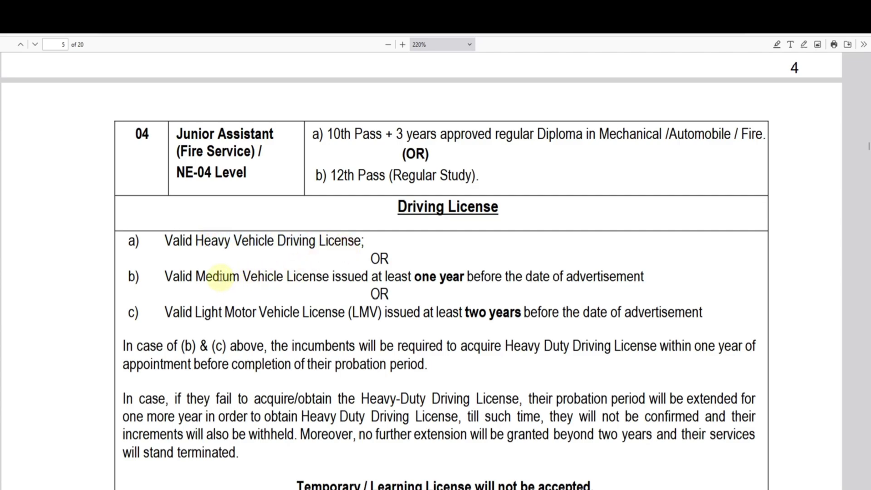
{"action": "left_click_drag", "start_coordinate": [220, 277], "coordinate": [322, 276]}
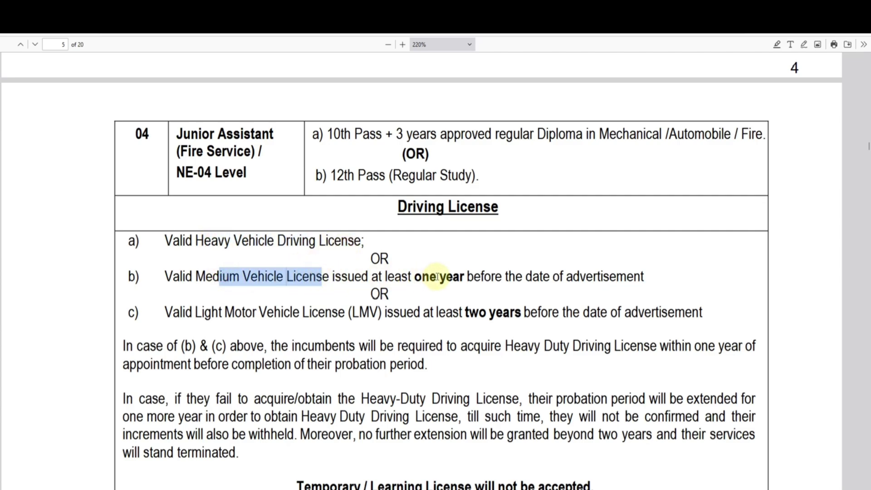
{"action": "left_click_drag", "start_coordinate": [414, 277], "coordinate": [502, 277]}
{"action": "left_click", "coordinate": [517, 278]}
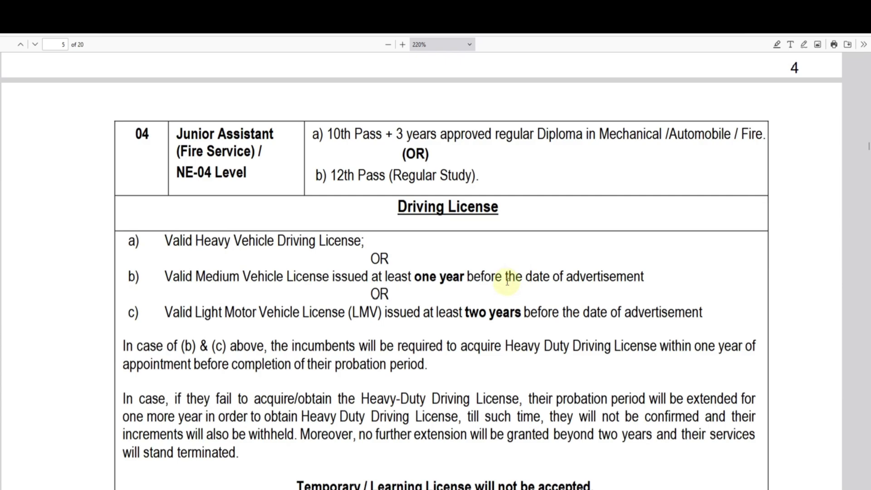
{"action": "left_click_drag", "start_coordinate": [201, 313], "coordinate": [325, 313]}
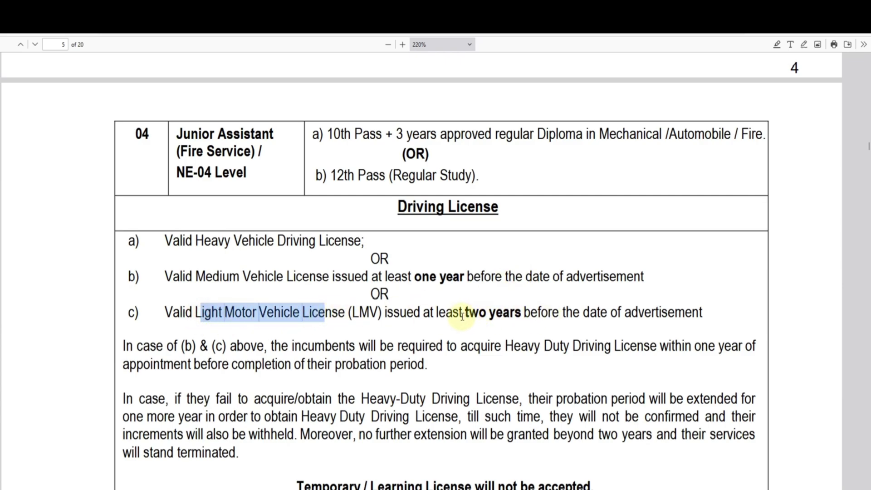
{"action": "left_click_drag", "start_coordinate": [462, 313], "coordinate": [523, 314]}
{"action": "left_click", "coordinate": [542, 313]}
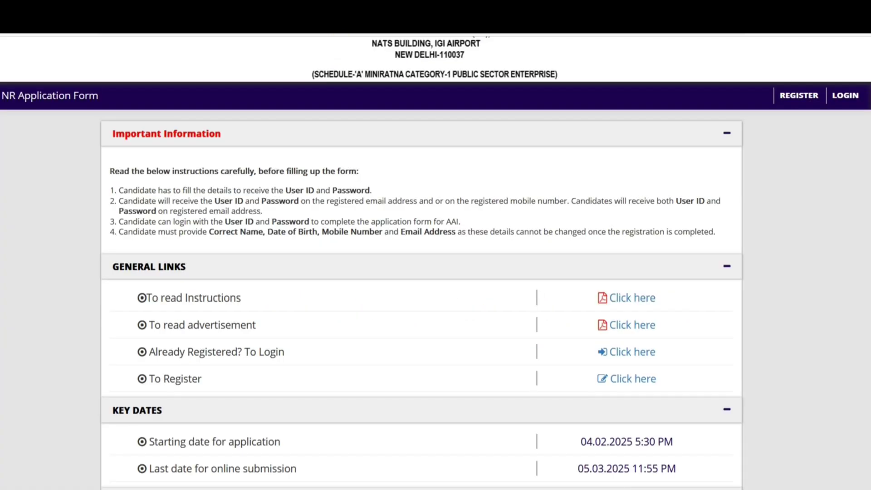
{"action": "scroll", "coordinate": [521, 224], "scroll_direction": "down", "scroll_amount": 3}
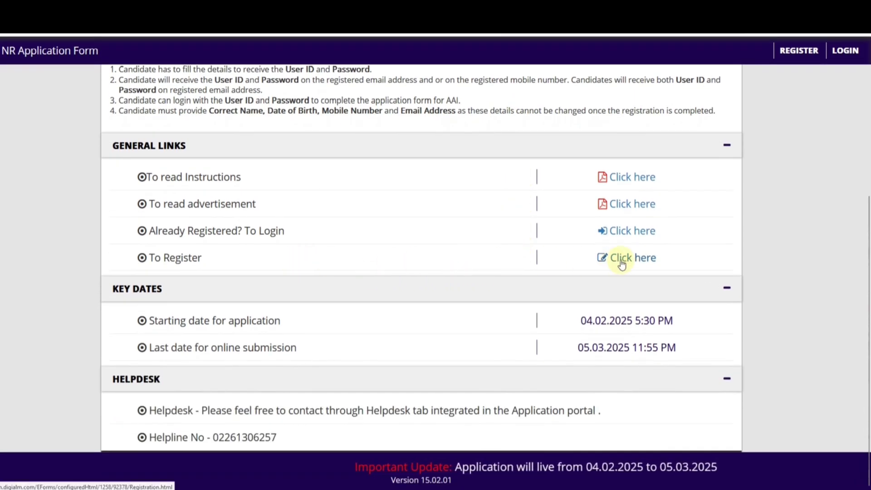
Step: Open the new-candidate registration form and choose Junior Assistant (Fire Service), post code 04
{"action": "left_click", "coordinate": [621, 260]}
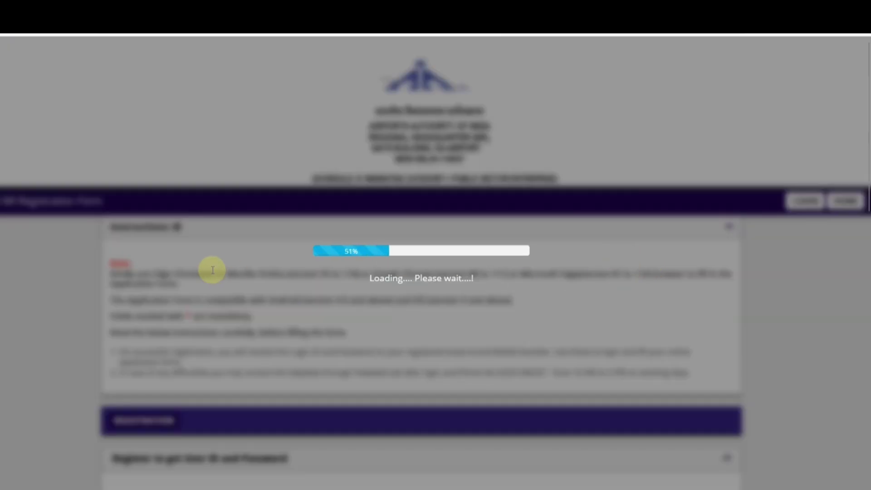
{"action": "scroll", "coordinate": [559, 264], "scroll_direction": "down", "scroll_amount": 5}
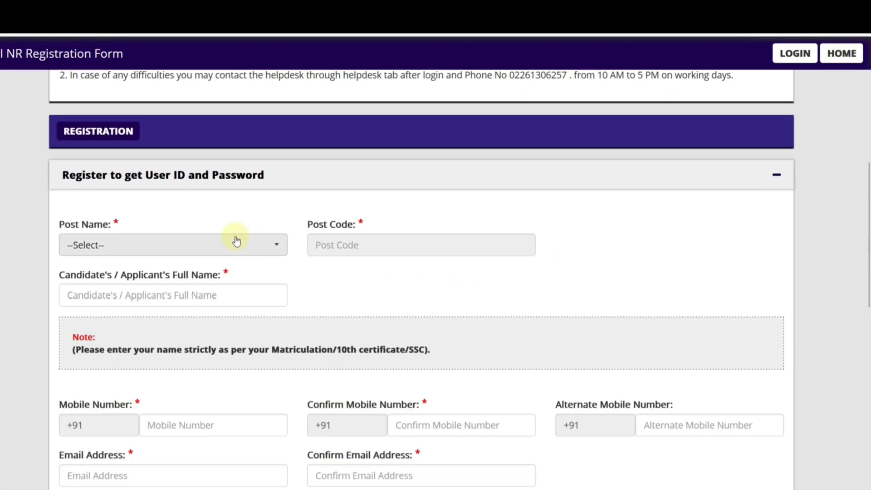
{"action": "left_click", "coordinate": [251, 214]}
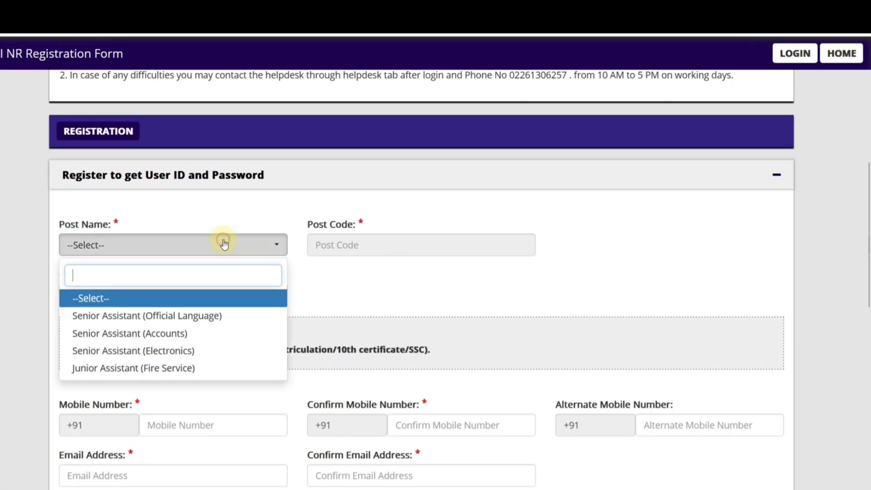
{"action": "left_click", "coordinate": [188, 366]}
Step: Enter the applicant's full name and scroll down to the Declaration and captcha section
{"action": "scroll", "coordinate": [149, 249], "scroll_direction": "down", "scroll_amount": 2}
{"action": "left_click", "coordinate": [143, 224]}
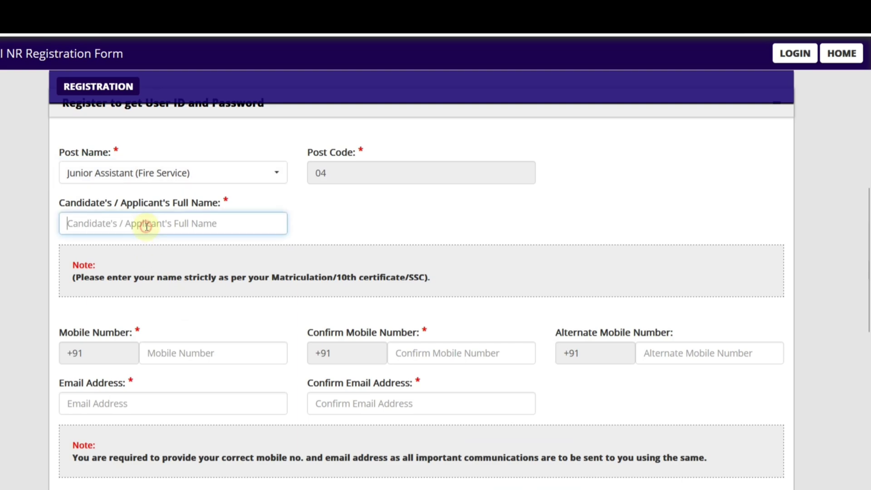
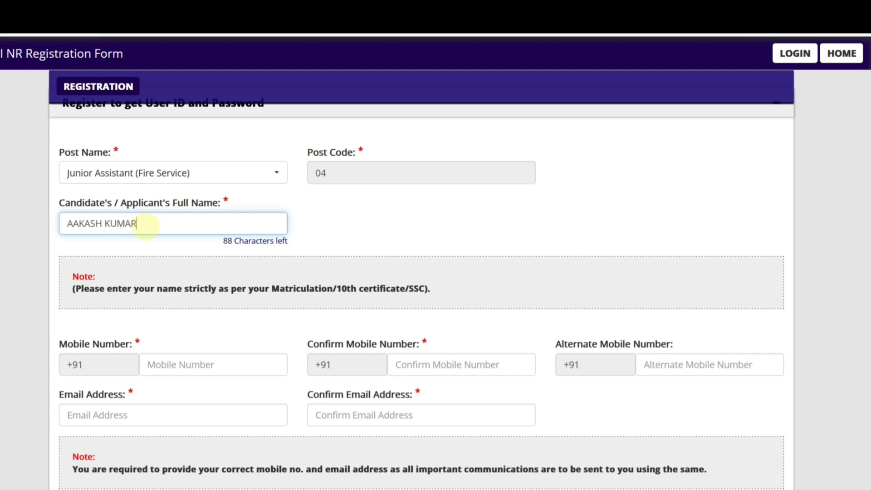
{"action": "scroll", "coordinate": [136, 254], "scroll_direction": "down", "scroll_amount": 3}
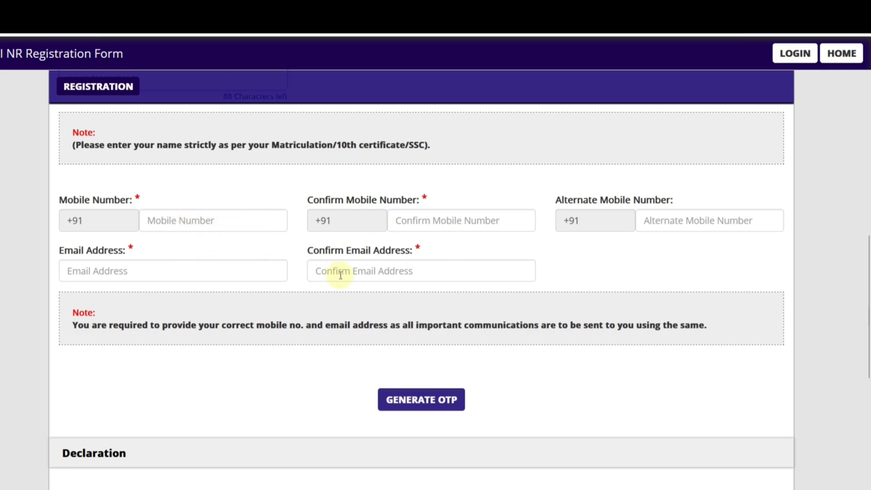
{"action": "scroll", "coordinate": [343, 279], "scroll_direction": "down", "scroll_amount": 2}
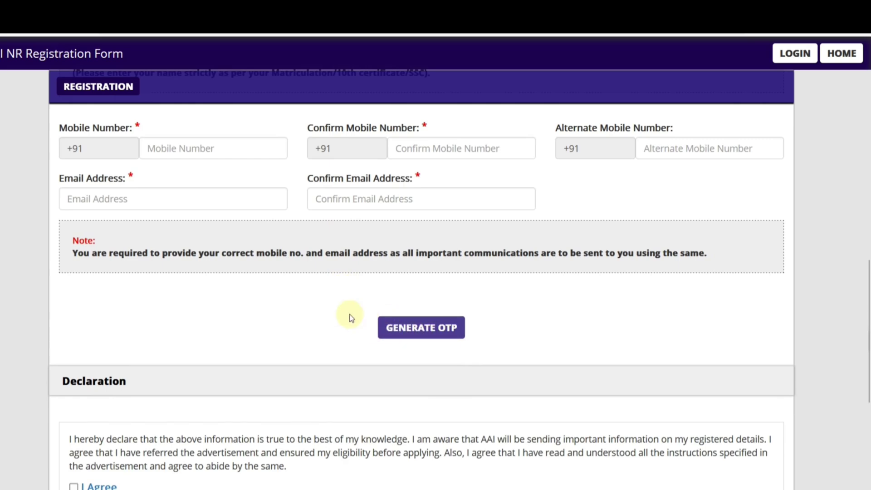
{"action": "scroll", "coordinate": [350, 316], "scroll_direction": "down", "scroll_amount": 5}
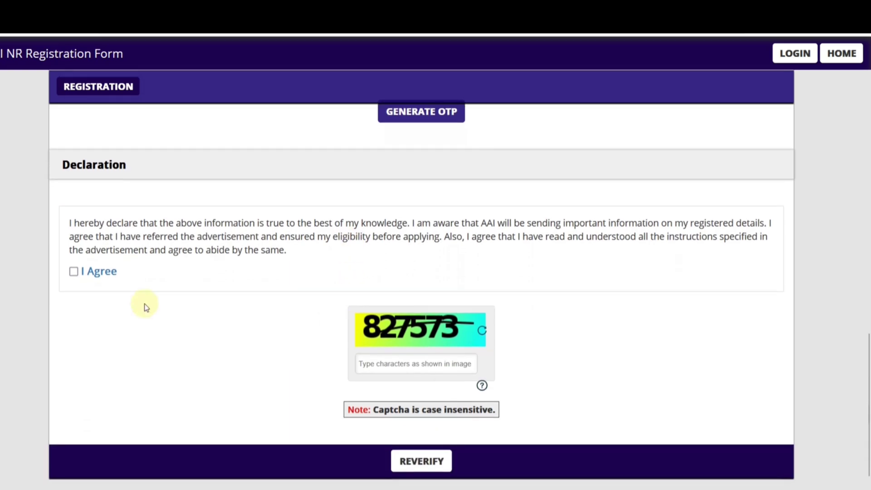
Step: Agree to the declaration, confirm post, name, mobile and e-mail checkboxes, and submit the registration
{"action": "left_click", "coordinate": [73, 271]}
{"action": "scroll", "coordinate": [287, 290], "scroll_direction": "down", "scroll_amount": 1}
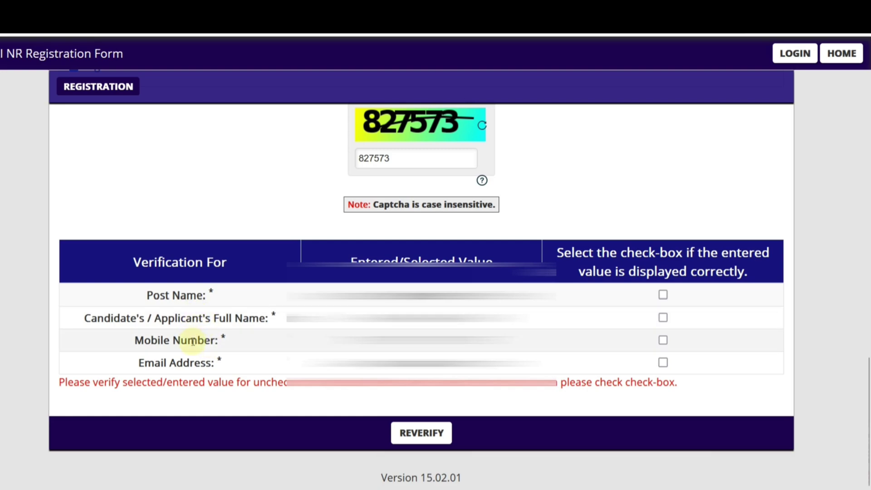
{"action": "left_click", "coordinate": [663, 296]}
{"action": "left_click", "coordinate": [663, 318]}
{"action": "left_click", "coordinate": [662, 341]}
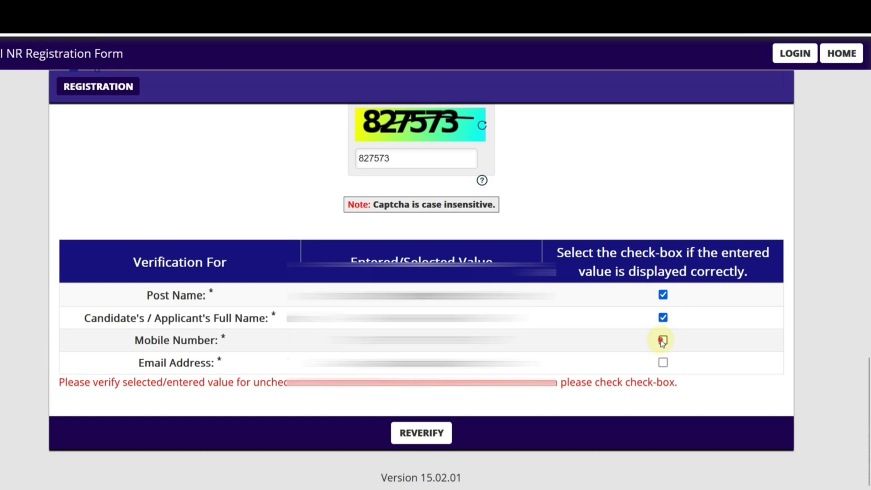
{"action": "left_click", "coordinate": [663, 363]}
{"action": "left_click", "coordinate": [426, 436]}
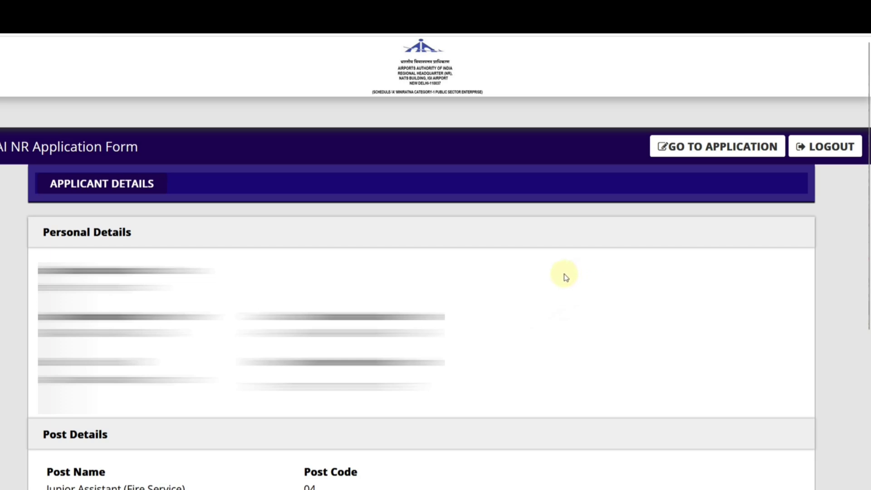
Step: Go from the Applicant Details page to the full application form
{"action": "left_click", "coordinate": [704, 152]}
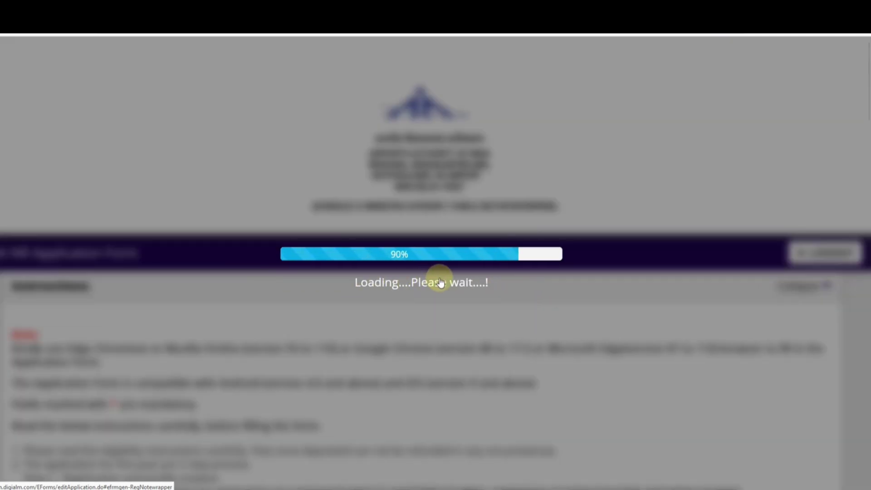
{"action": "scroll", "coordinate": [440, 282], "scroll_direction": "down", "scroll_amount": 4}
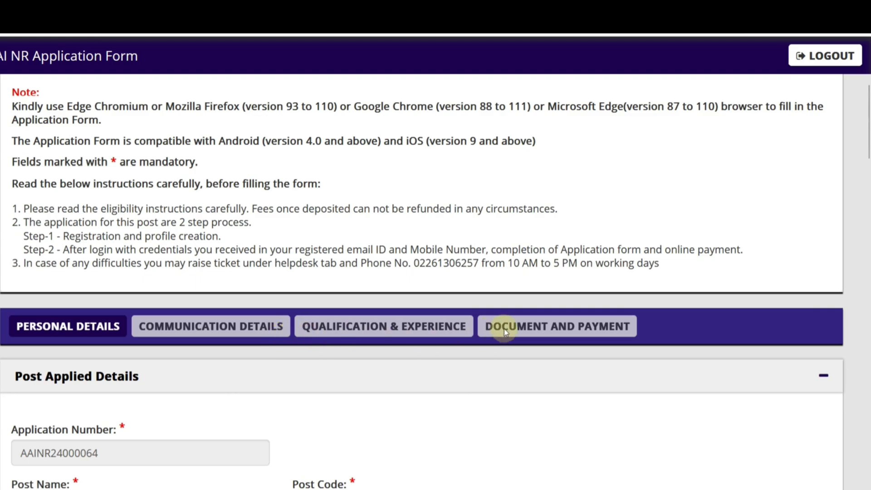
Step: Set gender to Male and date of birth to 13/07/2000
{"action": "scroll", "coordinate": [298, 316], "scroll_direction": "down", "scroll_amount": 2}
{"action": "scroll", "coordinate": [298, 316], "scroll_direction": "down", "scroll_amount": 4}
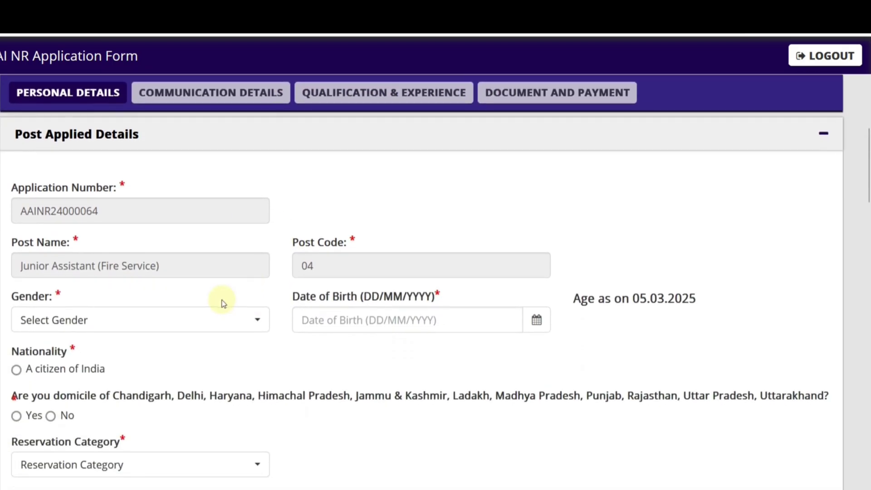
{"action": "left_click", "coordinate": [132, 318]}
{"action": "left_click", "coordinate": [88, 399]}
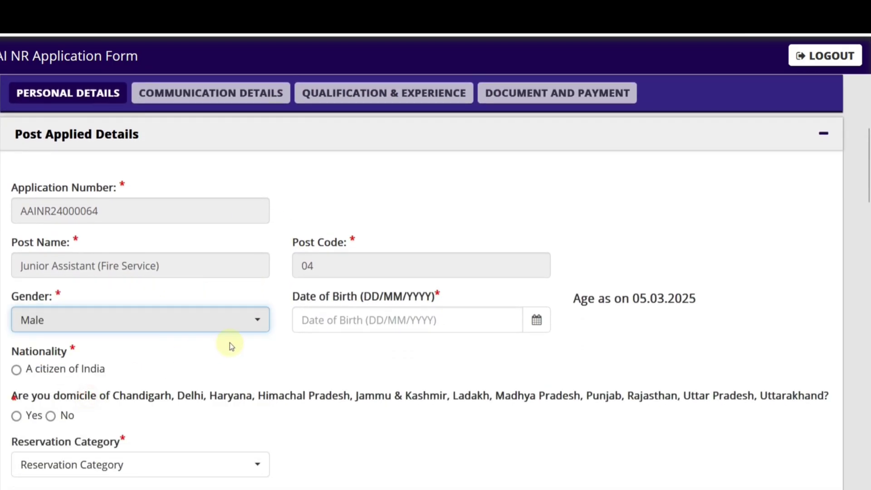
{"action": "scroll", "coordinate": [511, 217], "scroll_direction": "down", "scroll_amount": 2}
{"action": "left_click", "coordinate": [543, 241]}
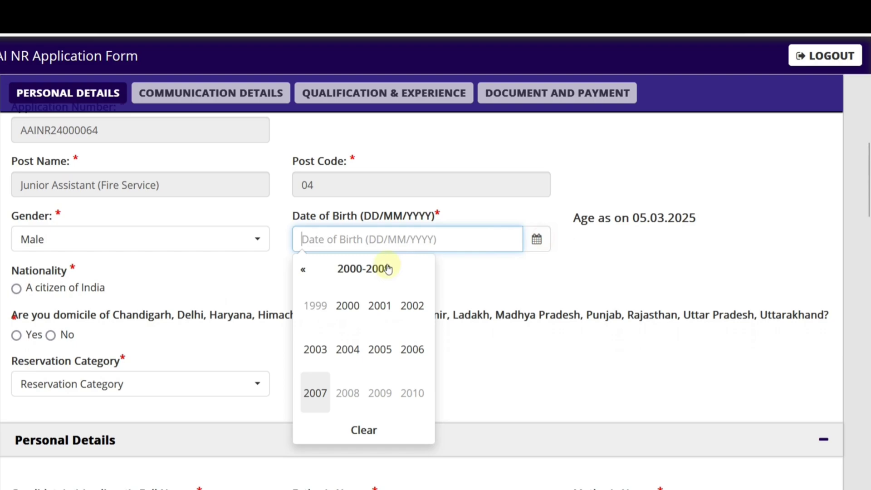
{"action": "left_click", "coordinate": [346, 296]}
{"action": "left_click", "coordinate": [382, 350]}
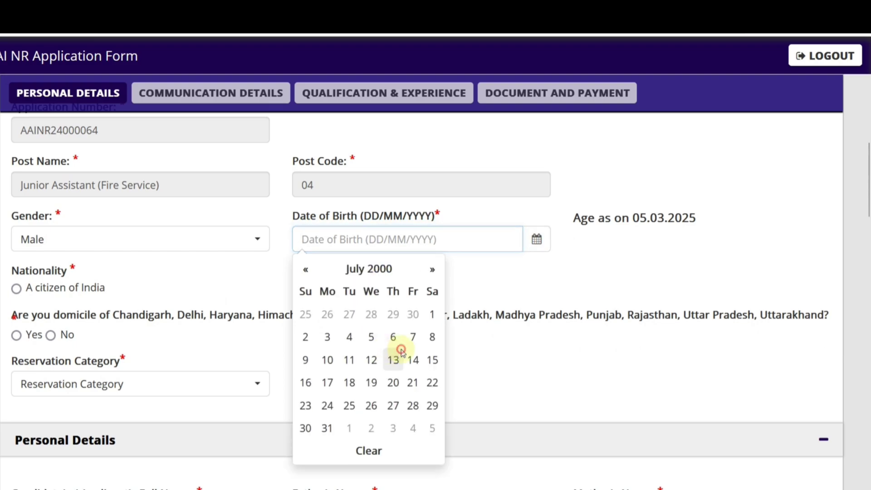
{"action": "left_click", "coordinate": [395, 356]}
Step: Declare Indian citizenship and domicile Yes with Rajasthan as the state
{"action": "left_click", "coordinate": [16, 289]}
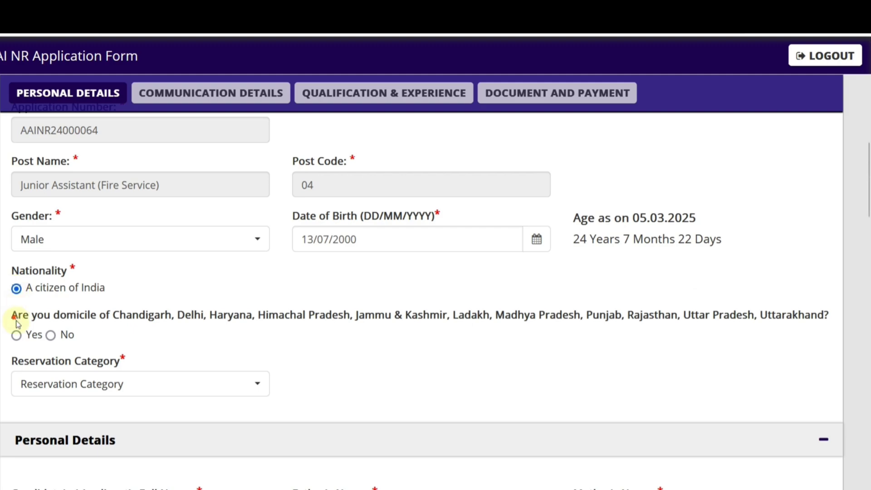
{"action": "left_click", "coordinate": [17, 335]}
{"action": "scroll", "coordinate": [97, 349], "scroll_direction": "down", "scroll_amount": 2}
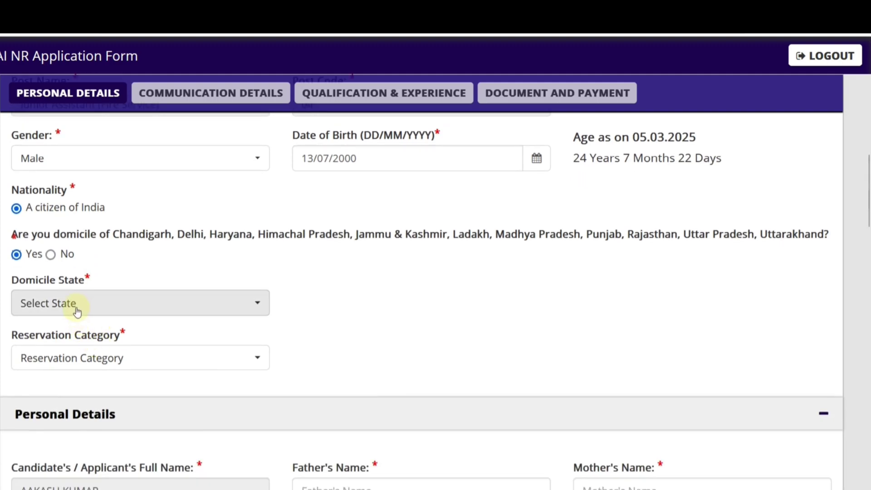
{"action": "left_click", "coordinate": [73, 303]}
{"action": "left_click", "coordinate": [60, 272]}
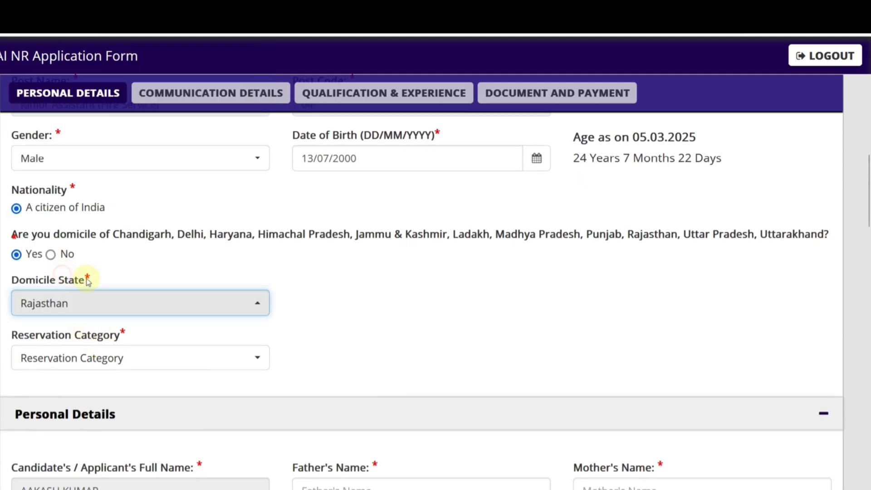
Step: Set the reservation category to SC
{"action": "left_click", "coordinate": [105, 352]}
{"action": "left_click", "coordinate": [56, 252]}
{"action": "left_click", "coordinate": [71, 356]}
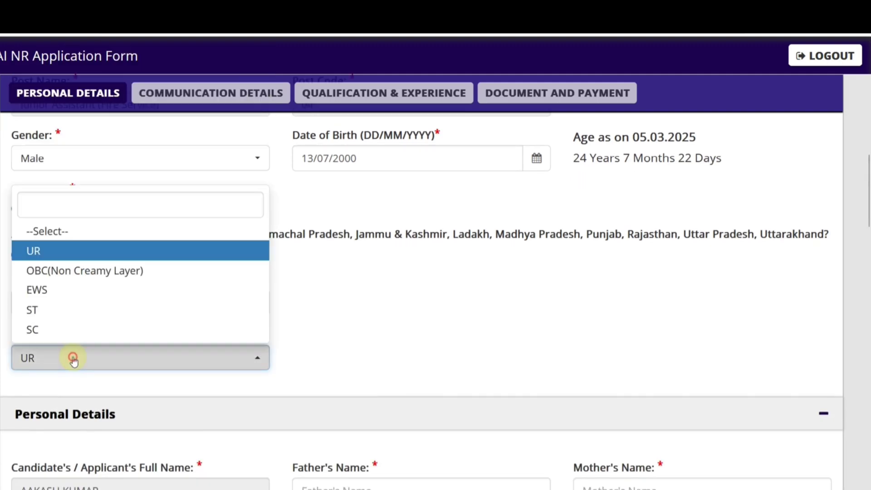
{"action": "left_click", "coordinate": [53, 272]}
{"action": "left_click", "coordinate": [144, 354]}
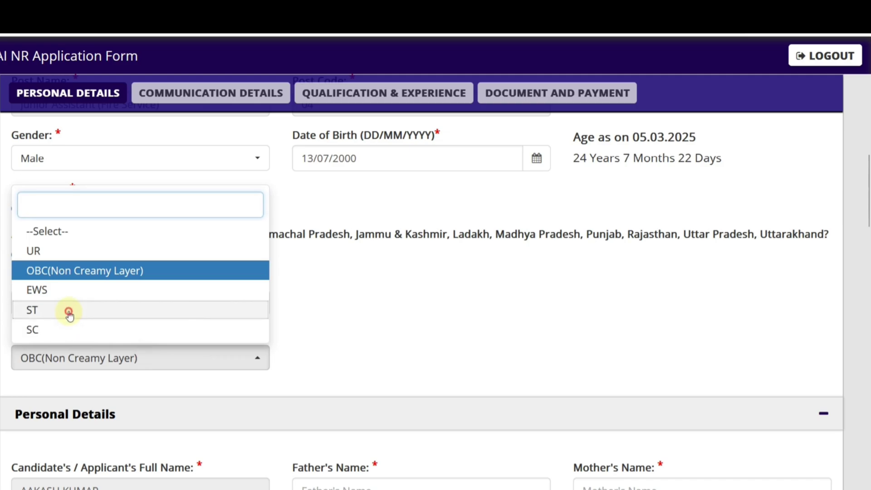
{"action": "left_click", "coordinate": [68, 310]}
{"action": "left_click", "coordinate": [111, 363]}
{"action": "left_click", "coordinate": [60, 331]}
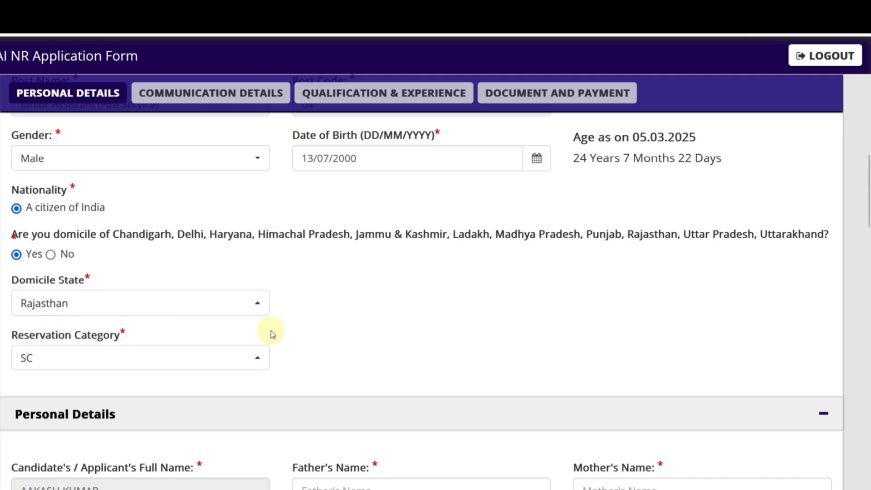
Step: Choose Unmarried for marital status and Hindu for religion in Personal Details
{"action": "scroll", "coordinate": [271, 331], "scroll_direction": "down", "scroll_amount": 6}
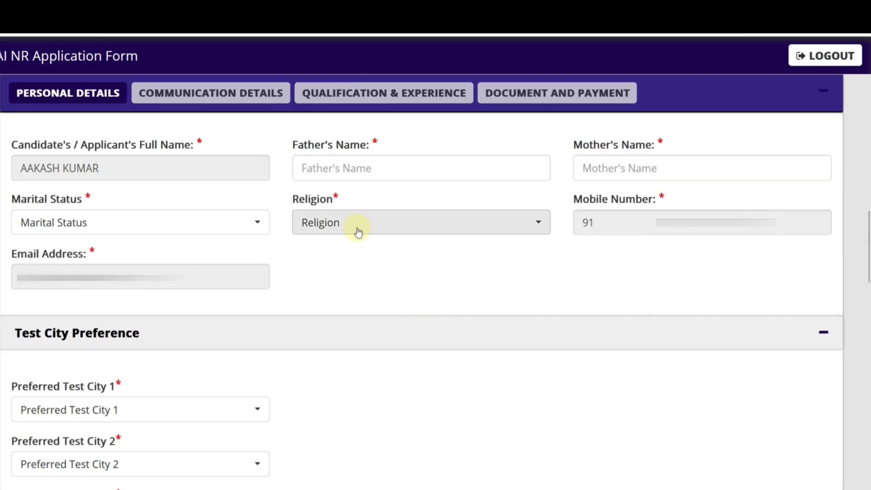
{"action": "left_click", "coordinate": [122, 220]}
{"action": "left_click", "coordinate": [97, 322]}
{"action": "left_click", "coordinate": [320, 225]}
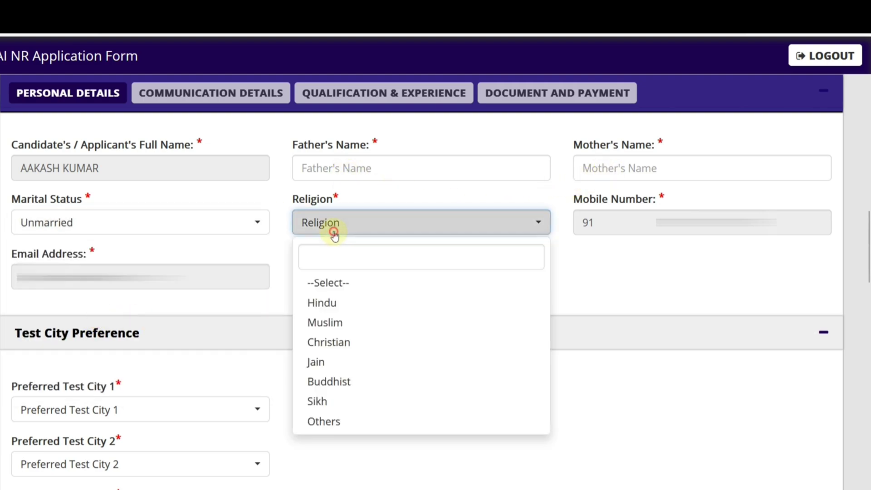
{"action": "left_click", "coordinate": [333, 300]}
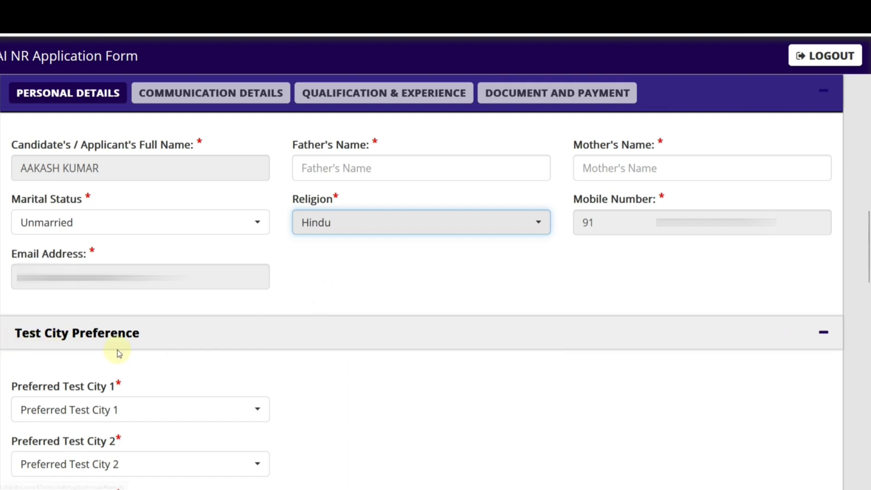
Step: Pick the first preferred test city, then Lucknow as second and Delhi/NCR as third
{"action": "scroll", "coordinate": [119, 354], "scroll_direction": "down", "scroll_amount": 5}
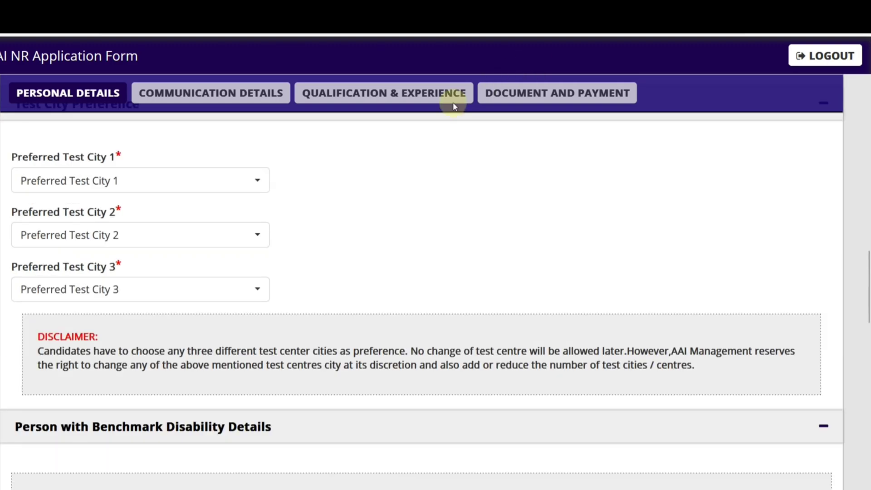
{"action": "left_click", "coordinate": [208, 180]}
{"action": "scroll", "coordinate": [167, 268], "scroll_direction": "down", "scroll_amount": 4}
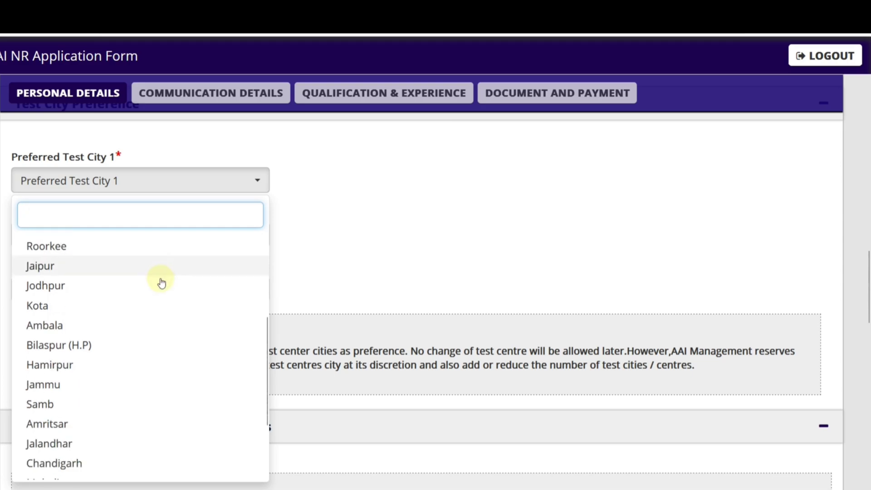
{"action": "scroll", "coordinate": [158, 287], "scroll_direction": "down", "scroll_amount": 3}
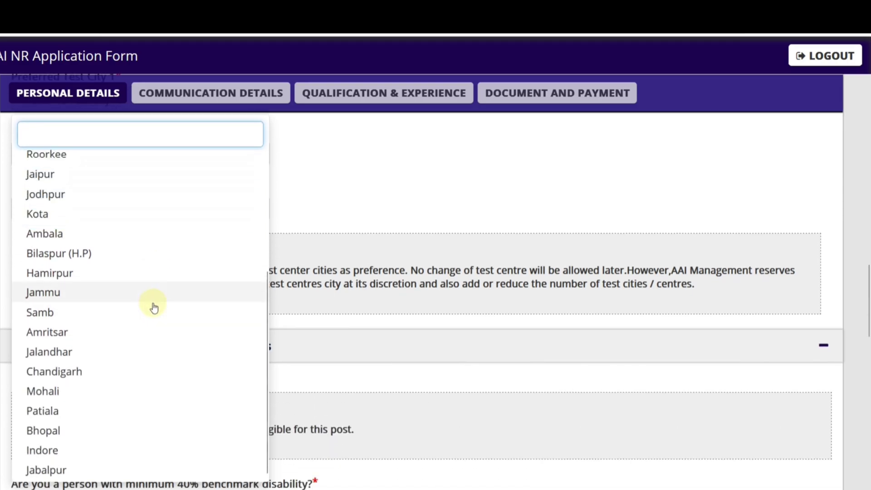
{"action": "left_click", "coordinate": [54, 182]}
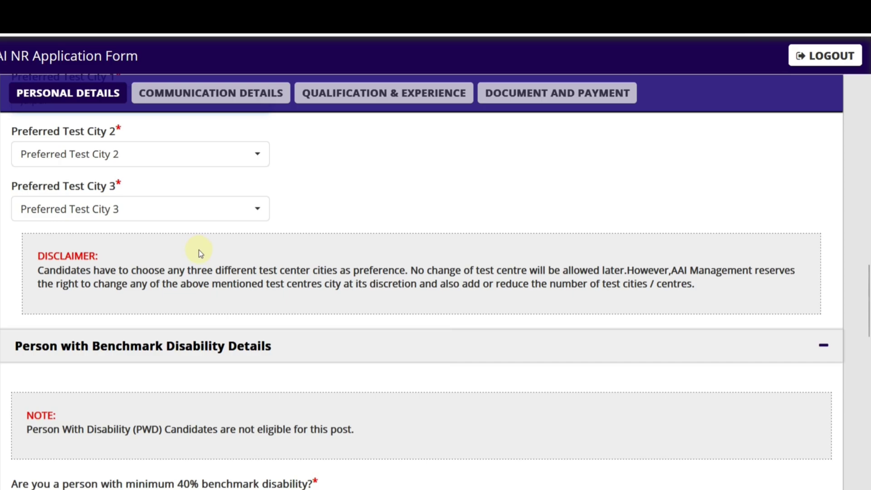
{"action": "left_click", "coordinate": [109, 164]}
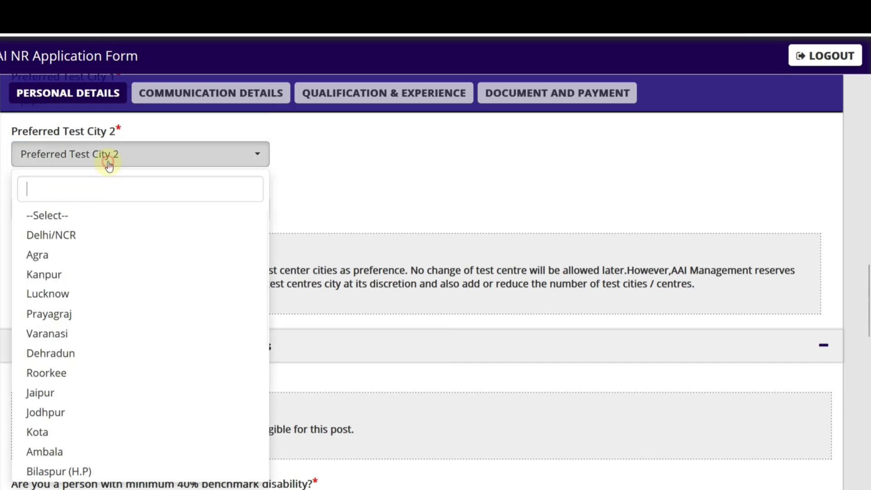
{"action": "left_click", "coordinate": [88, 303]}
{"action": "left_click", "coordinate": [94, 212]}
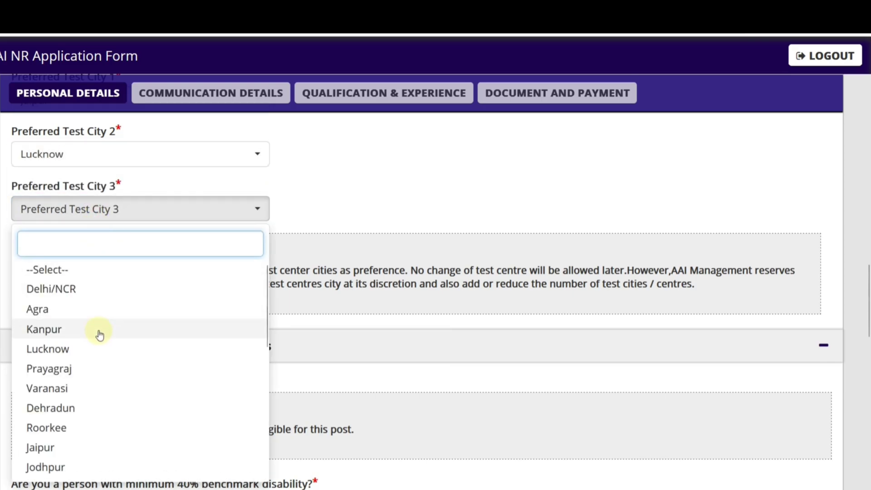
{"action": "scroll", "coordinate": [99, 334], "scroll_direction": "down", "scroll_amount": 2}
{"action": "scroll", "coordinate": [100, 334], "scroll_direction": "up", "scroll_amount": 2}
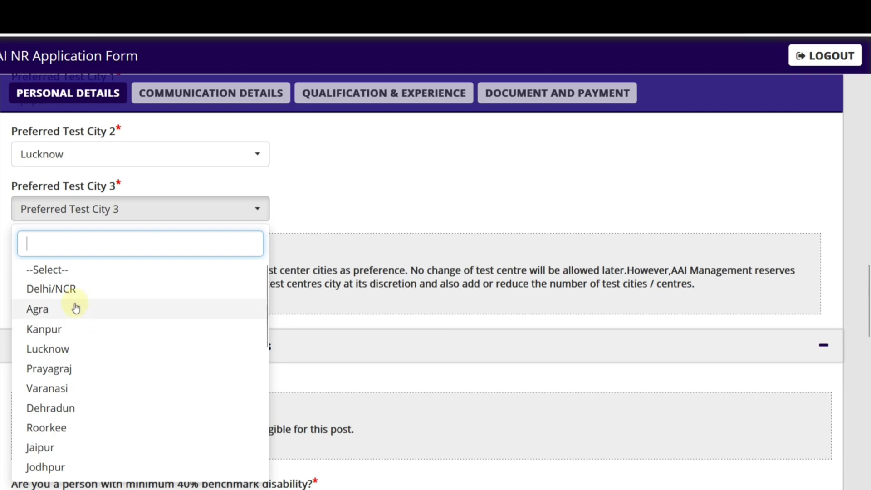
{"action": "left_click", "coordinate": [68, 287]}
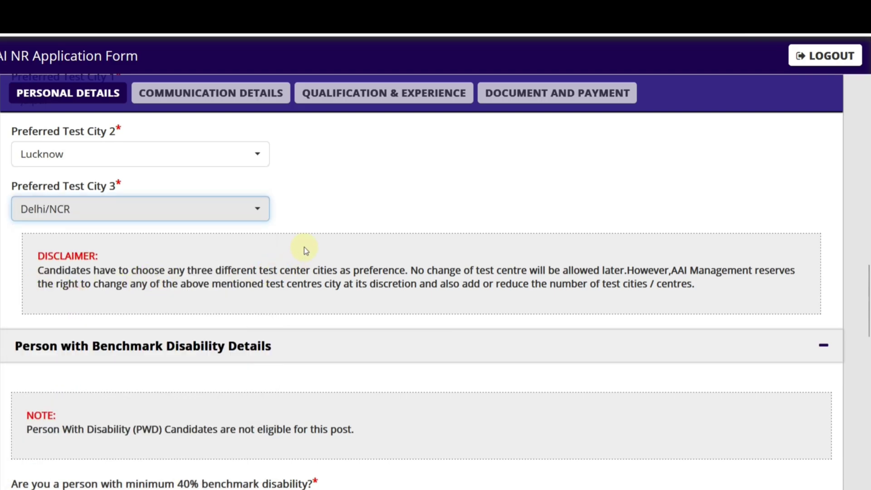
{"action": "scroll", "coordinate": [304, 249], "scroll_direction": "down", "scroll_amount": 5}
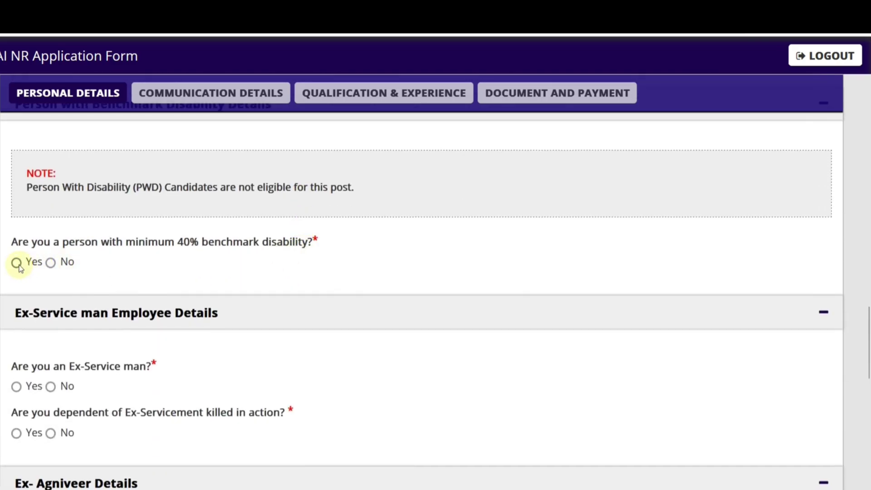
Step: Answer No to the benchmark disability question after dismissing the not-eligible warning
{"action": "left_click", "coordinate": [16, 262]}
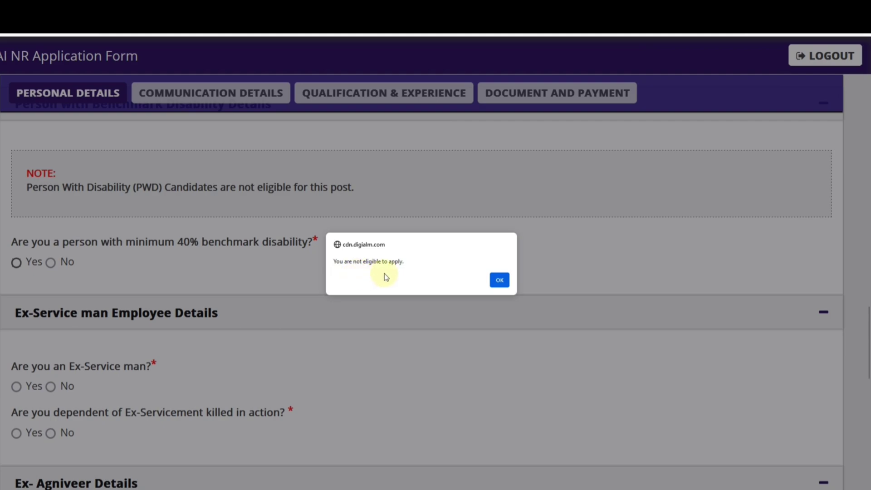
{"action": "left_click", "coordinate": [499, 279]}
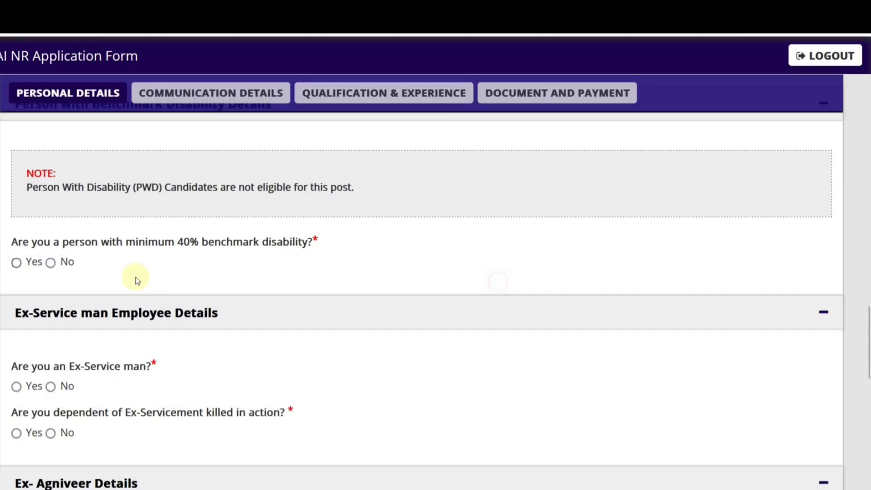
{"action": "left_click", "coordinate": [51, 263]}
Step: Answer No to the ex-serviceman and killed-in-action dependent questions, and Yes to Ex-Agniveer
{"action": "scroll", "coordinate": [159, 272], "scroll_direction": "down", "scroll_amount": 3}
{"action": "left_click", "coordinate": [17, 226]}
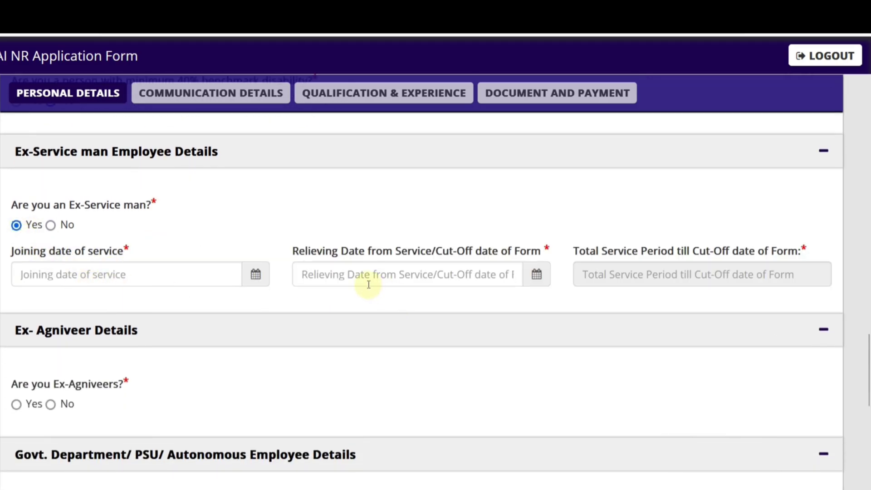
{"action": "left_click", "coordinate": [50, 225]}
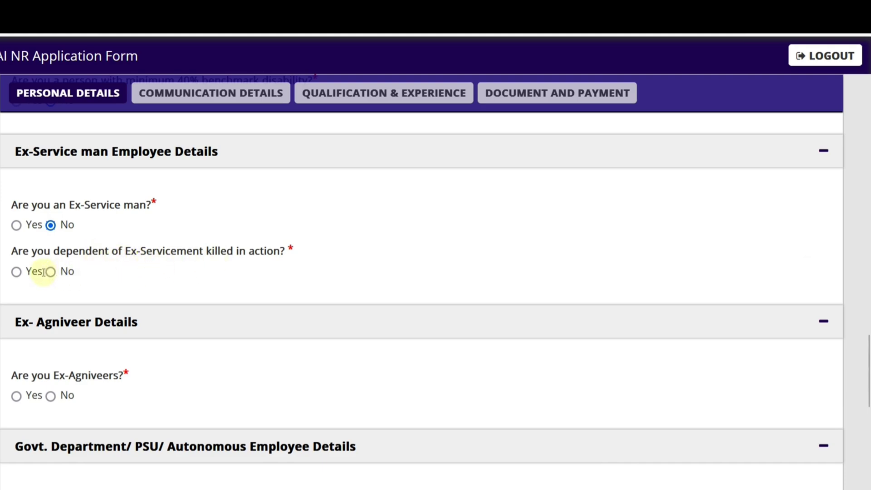
{"action": "left_click", "coordinate": [16, 272]}
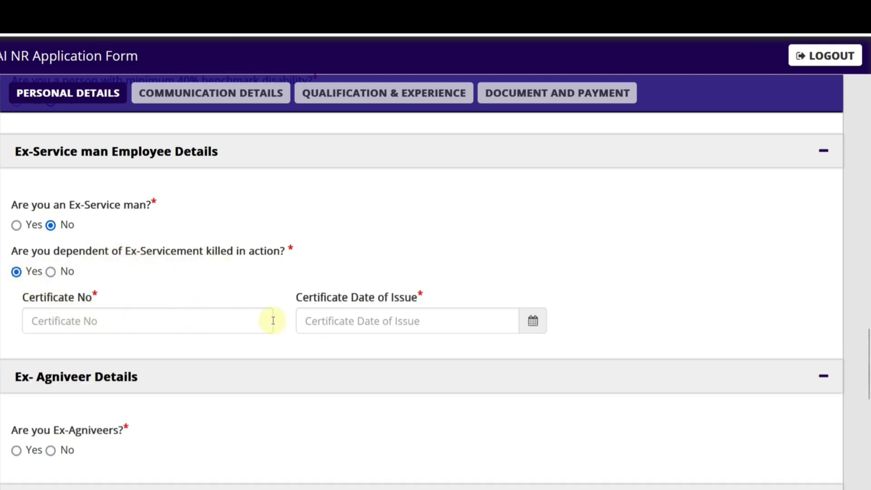
{"action": "left_click", "coordinate": [50, 271]}
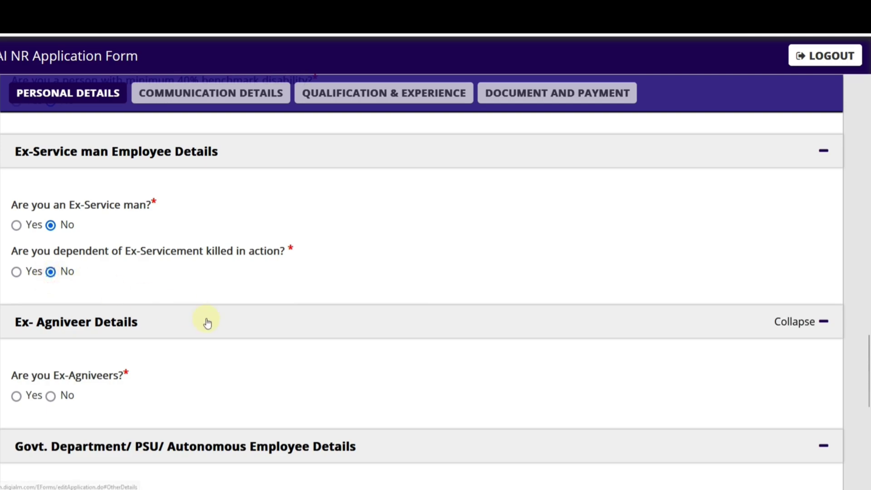
{"action": "scroll", "coordinate": [207, 323], "scroll_direction": "down", "scroll_amount": 4}
{"action": "left_click", "coordinate": [16, 235]}
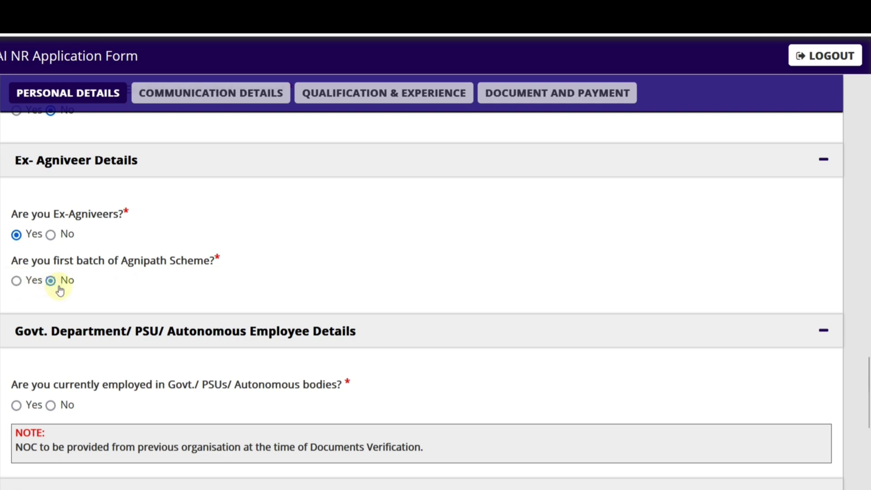
Step: Answer No for Ex-Agniveer, current government employment and AAI internal candidate
{"action": "left_click", "coordinate": [51, 234]}
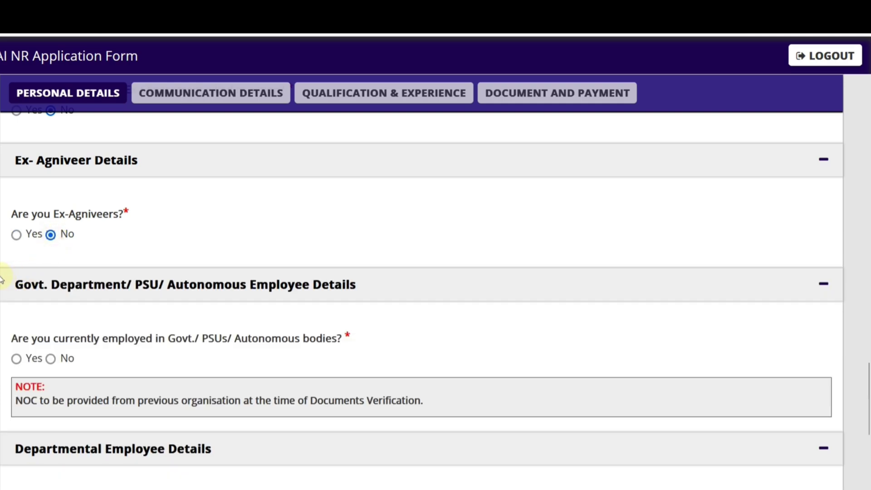
{"action": "scroll", "coordinate": [86, 274], "scroll_direction": "down", "scroll_amount": 3}
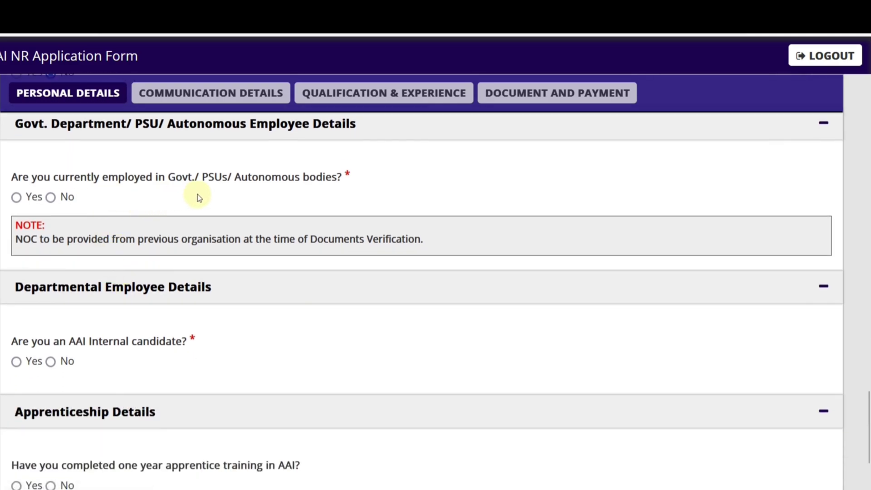
{"action": "left_click", "coordinate": [16, 196]}
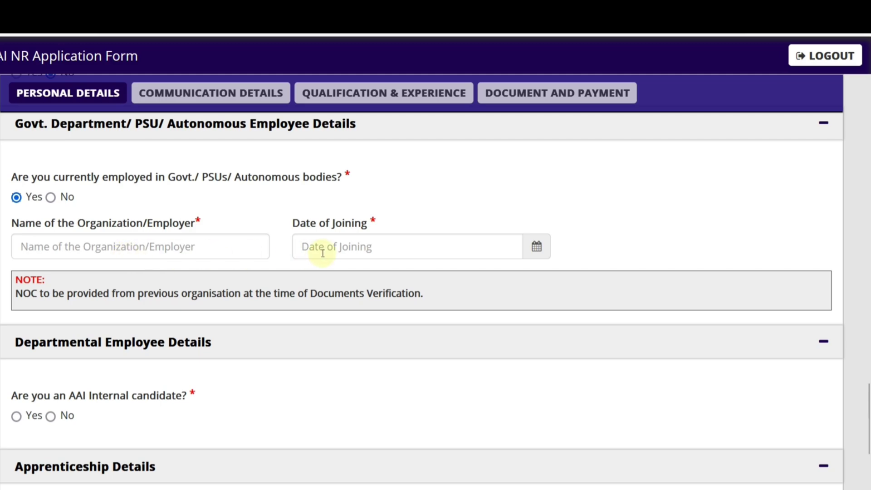
{"action": "left_click", "coordinate": [50, 198]}
{"action": "scroll", "coordinate": [146, 279], "scroll_direction": "down", "scroll_amount": 3}
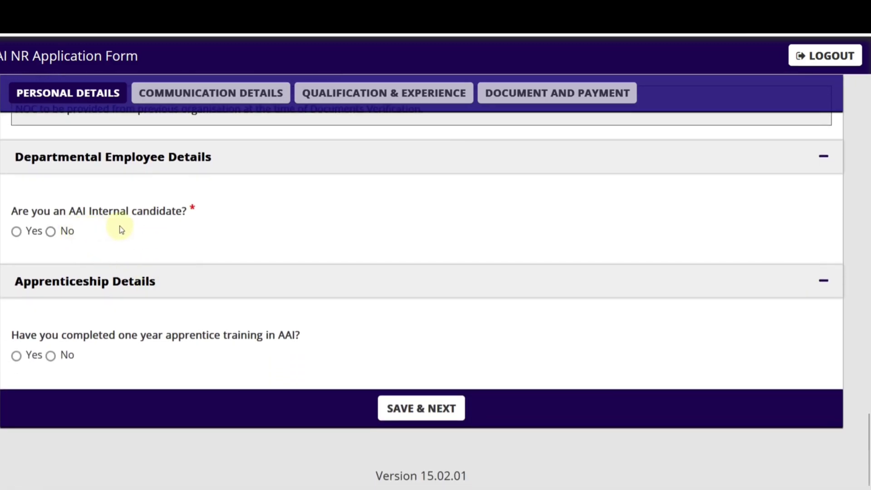
{"action": "left_click", "coordinate": [16, 231]}
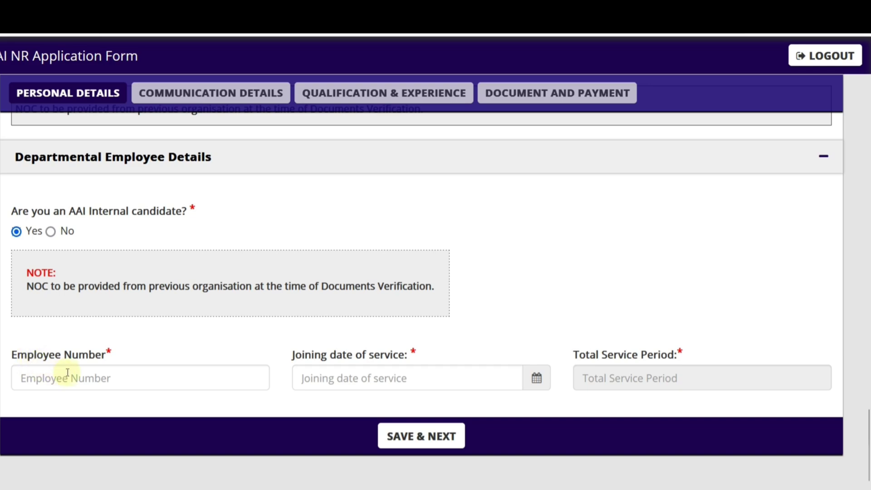
{"action": "left_click", "coordinate": [50, 232]}
Step: Answer No to AAI apprentice training and save the personal details
{"action": "left_click", "coordinate": [50, 353]}
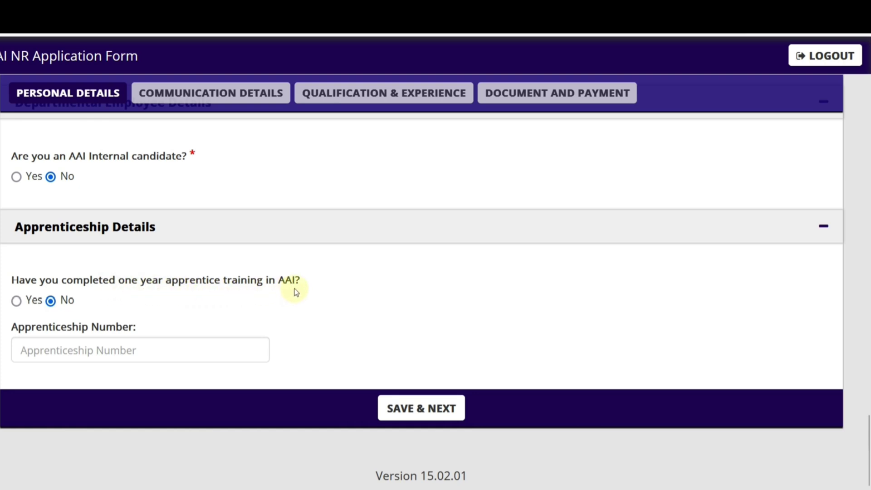
{"action": "left_click", "coordinate": [16, 301]}
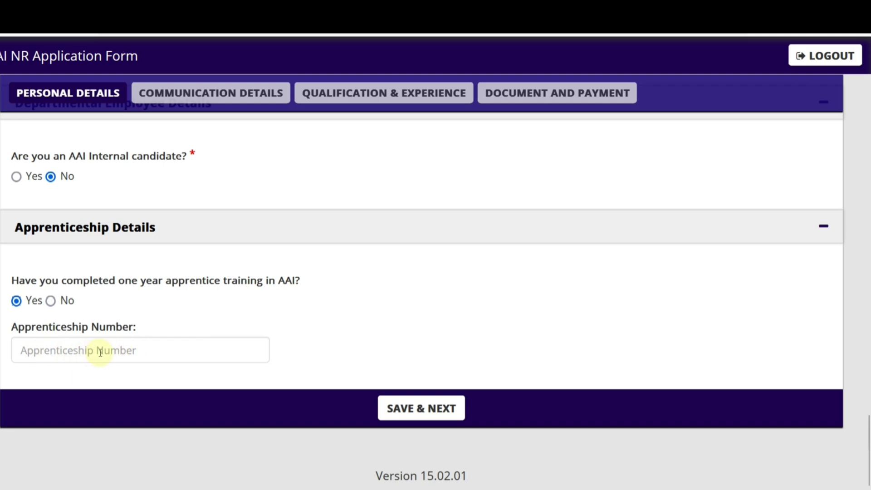
{"action": "left_click", "coordinate": [50, 301]}
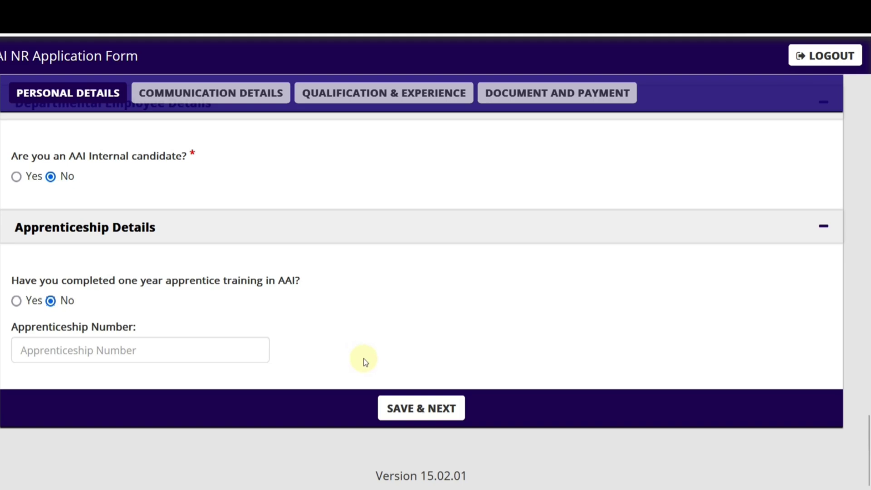
{"action": "left_click", "coordinate": [410, 408]}
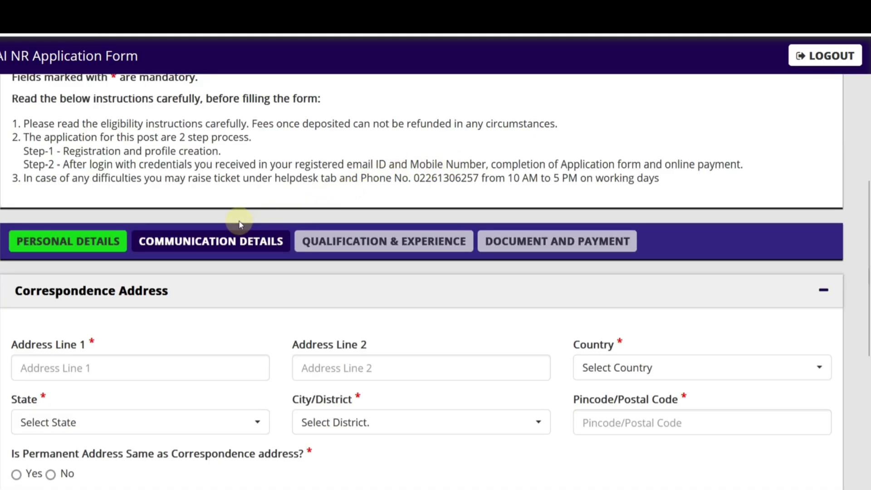
Step: Fill in the first correspondence address line
{"action": "scroll", "coordinate": [240, 225], "scroll_direction": "down", "scroll_amount": 3}
{"action": "left_click", "coordinate": [112, 209]}
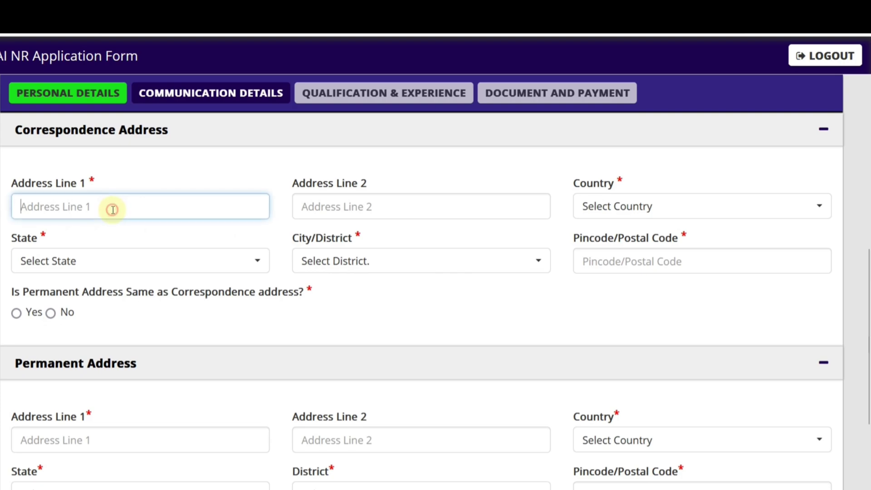
{"action": "type", "text": "45 ne"}
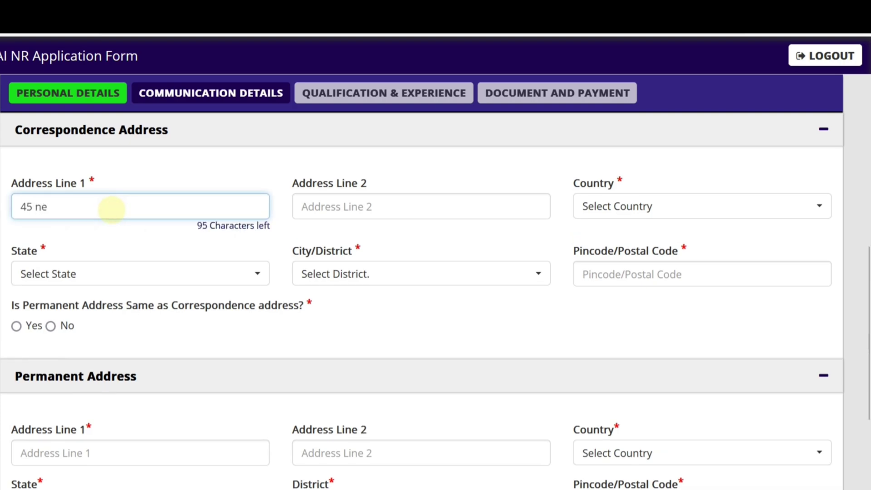
{"action": "key", "text": "BackSpace"}
{"action": "key", "text": "BackSpace"}
Step: Set the correspondence country to India, pick state and district, and enter pincode 301001
{"action": "left_click", "coordinate": [608, 211]}
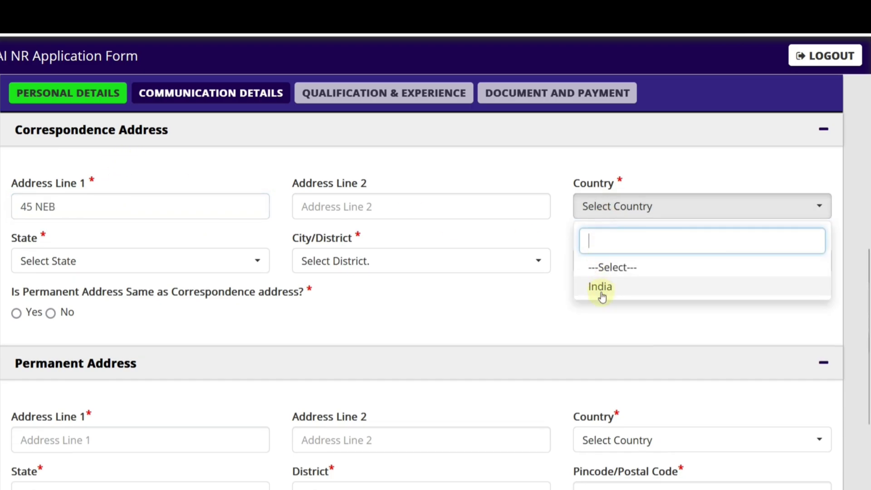
{"action": "left_click", "coordinate": [601, 294]}
{"action": "left_click", "coordinate": [205, 266]}
{"action": "scroll", "coordinate": [122, 343], "scroll_direction": "down", "scroll_amount": 5}
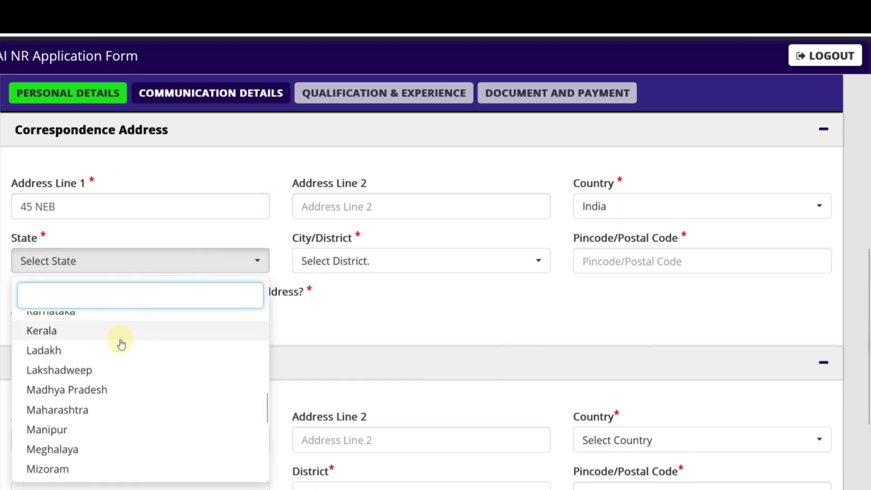
{"action": "scroll", "coordinate": [121, 343], "scroll_direction": "down", "scroll_amount": 5}
{"action": "left_click", "coordinate": [82, 332]}
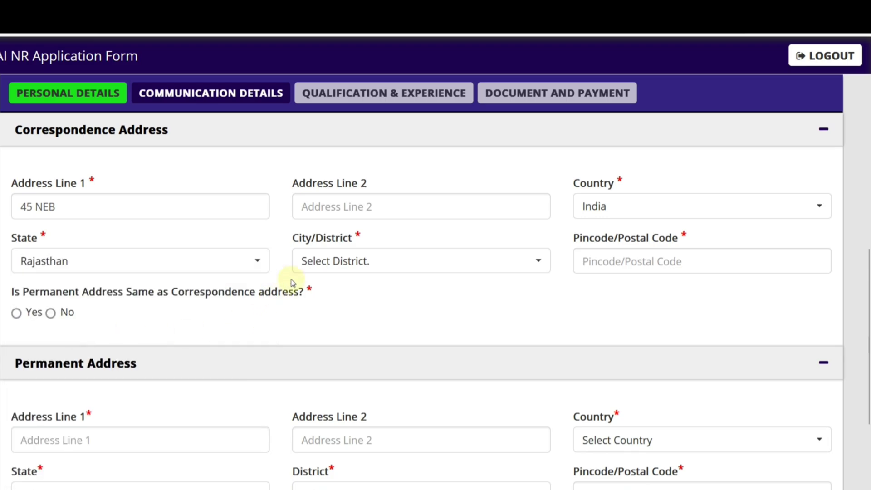
{"action": "left_click", "coordinate": [318, 261]}
{"action": "left_click", "coordinate": [322, 339]}
{"action": "left_click", "coordinate": [610, 261]}
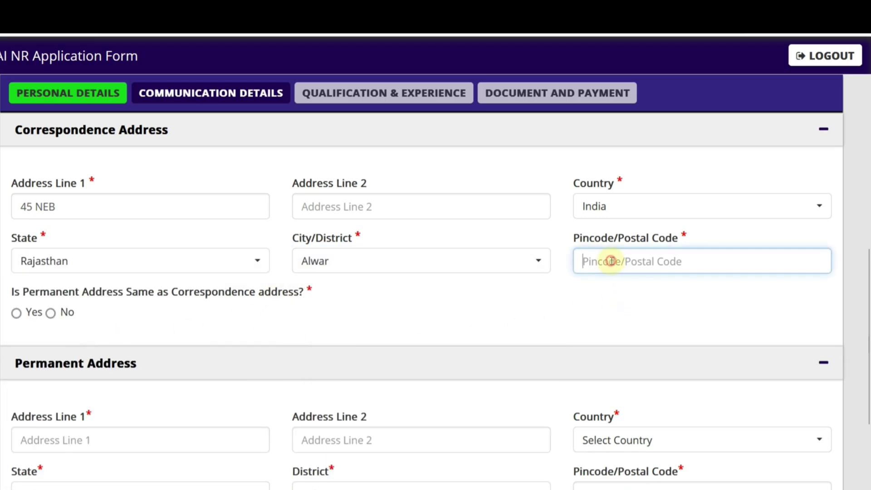
{"action": "type", "text": "3"}
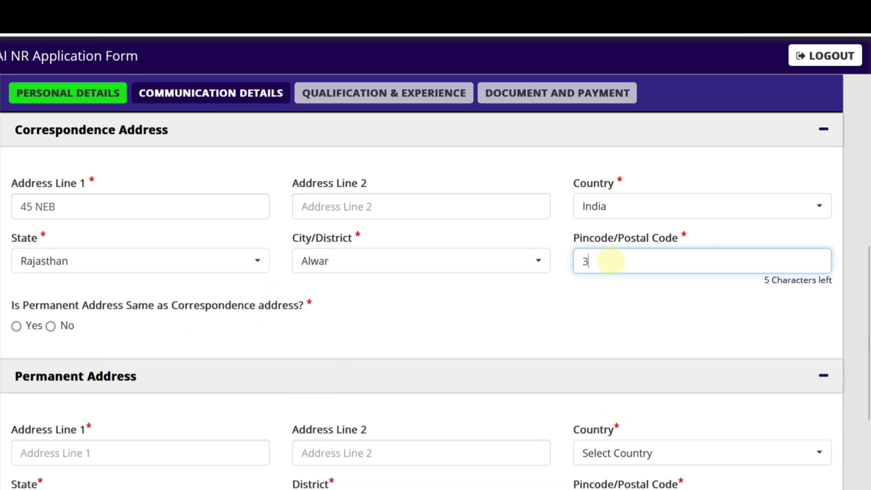
{"action": "type", "text": "01001"}
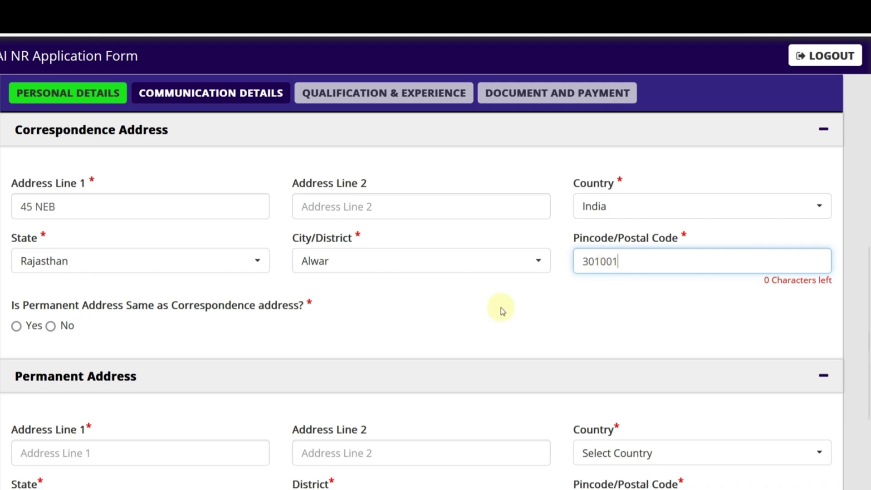
Step: Make the permanent address the same as correspondence and save communication details
{"action": "scroll", "coordinate": [386, 301], "scroll_direction": "down", "scroll_amount": 2}
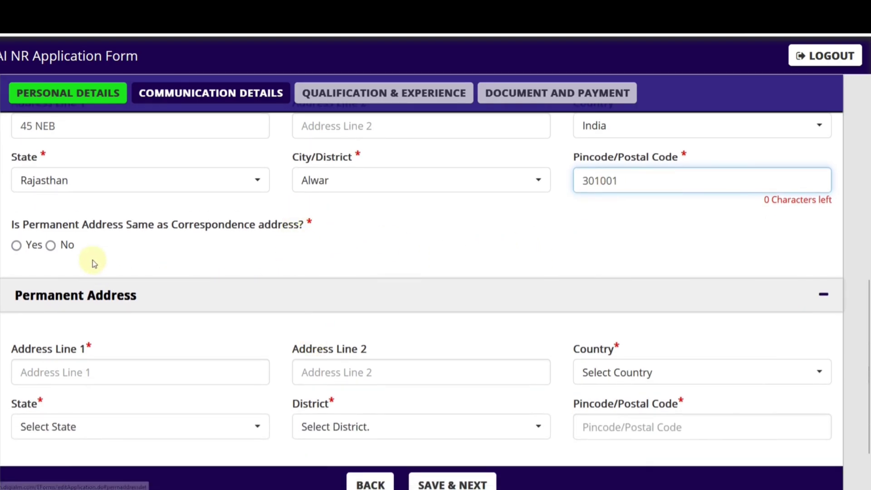
{"action": "left_click", "coordinate": [20, 248]}
{"action": "left_click", "coordinate": [17, 233]}
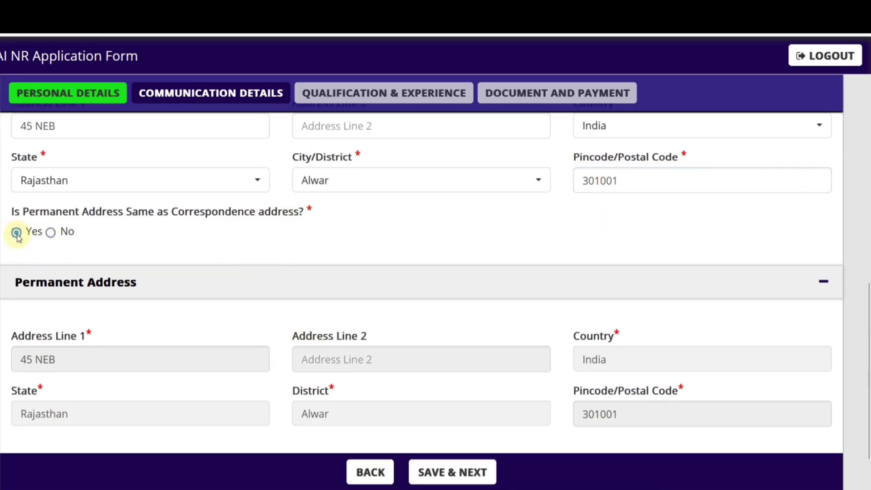
{"action": "left_click", "coordinate": [450, 470]}
Step: Enter BSER as the 10th board name
{"action": "left_click", "coordinate": [498, 278]}
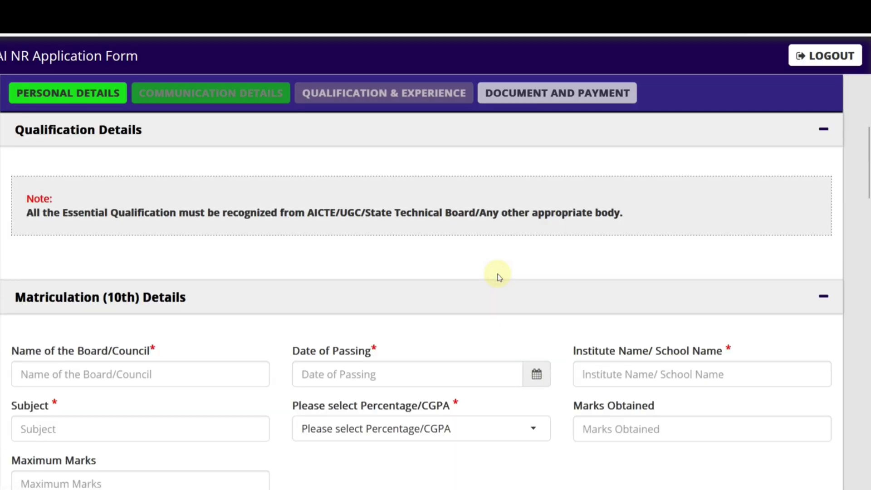
{"action": "scroll", "coordinate": [443, 340], "scroll_direction": "up", "scroll_amount": 3}
{"action": "scroll", "coordinate": [324, 300], "scroll_direction": "down", "scroll_amount": 5}
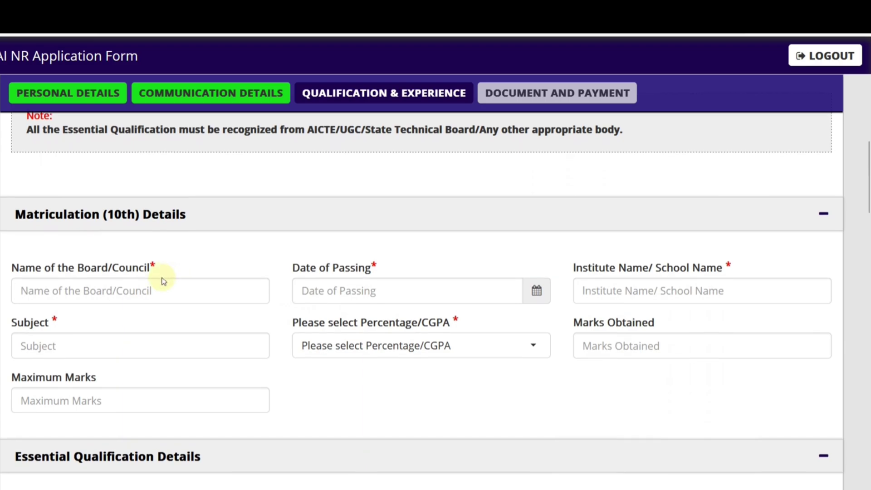
{"action": "scroll", "coordinate": [164, 280], "scroll_direction": "down", "scroll_amount": 2}
{"action": "left_click", "coordinate": [103, 213]}
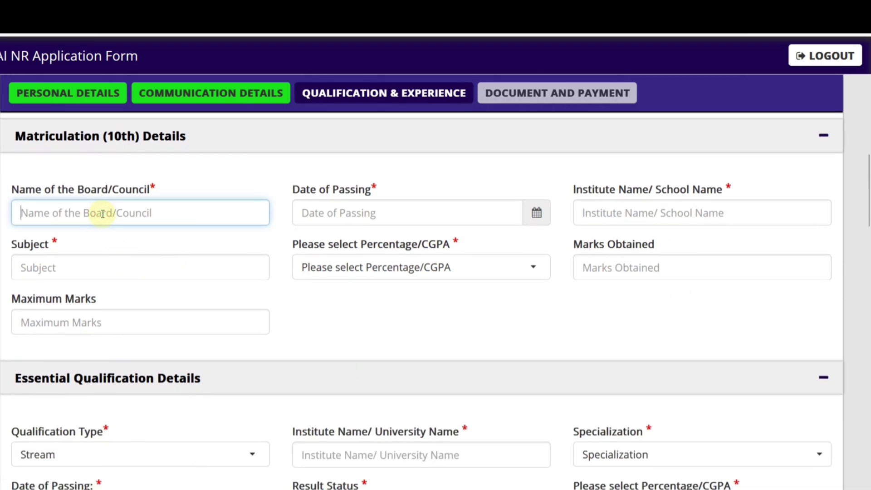
{"action": "type", "text": "BSER"}
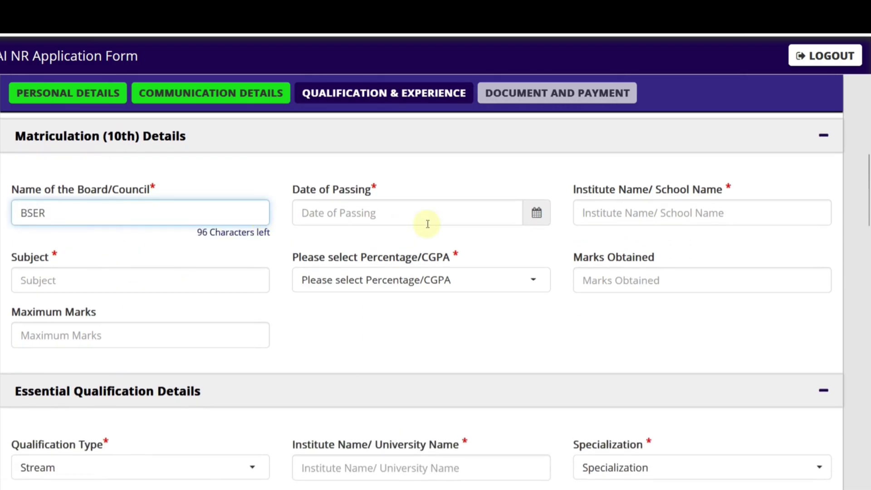
Step: Set the 10th date of passing to 19/07/2018
{"action": "left_click", "coordinate": [416, 222]}
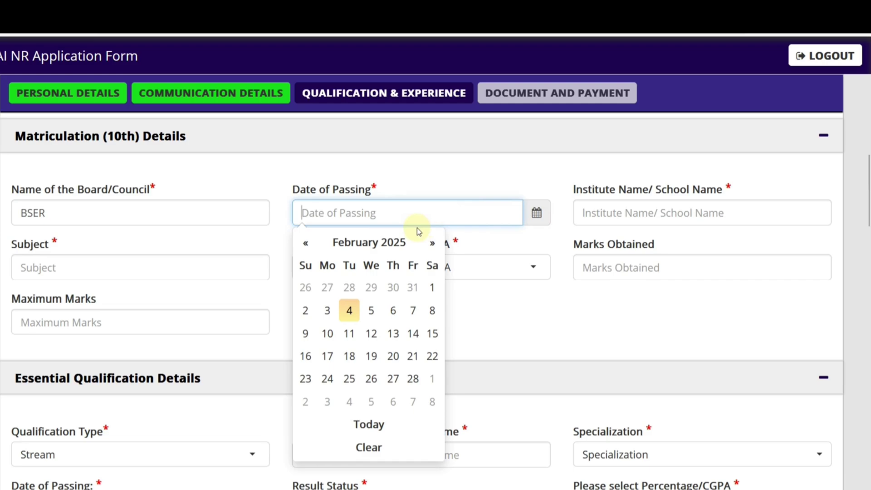
{"action": "left_click", "coordinate": [381, 244]}
{"action": "left_click", "coordinate": [369, 245]}
{"action": "left_click", "coordinate": [311, 250]}
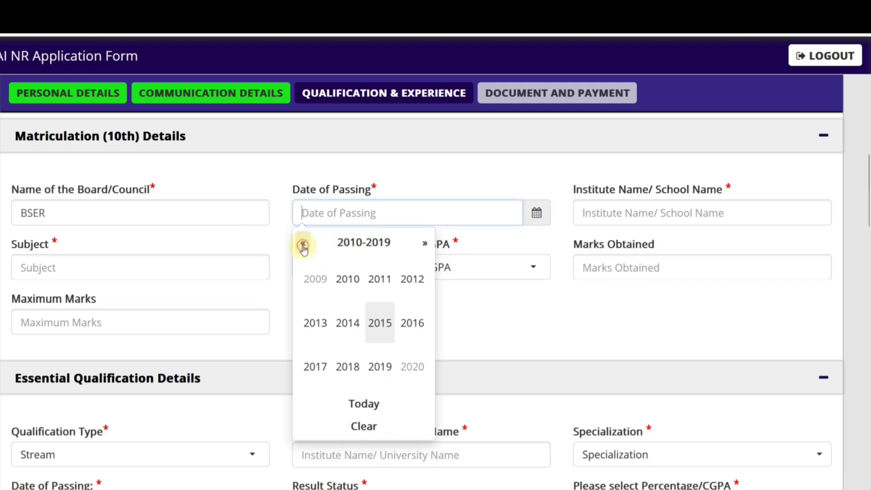
{"action": "left_click", "coordinate": [354, 367]}
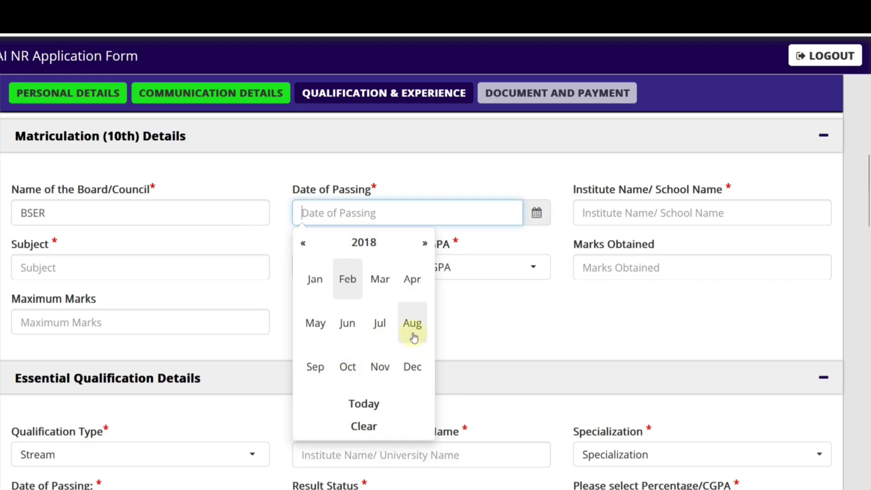
{"action": "left_click", "coordinate": [380, 325]}
{"action": "left_click", "coordinate": [398, 356]}
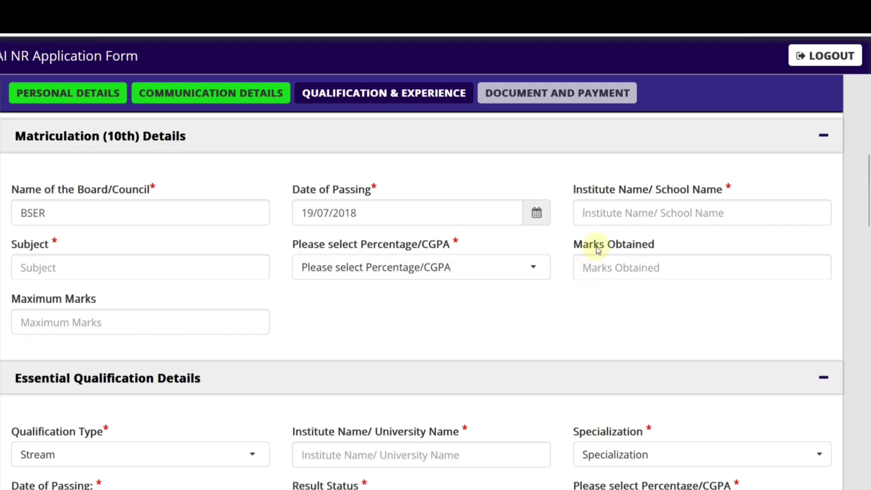
Step: Enter RJS SCHOOL as the institute and MATH, HINDI, ENGLISH as subjects
{"action": "left_click", "coordinate": [606, 220]}
{"action": "type", "text": "RJS"}
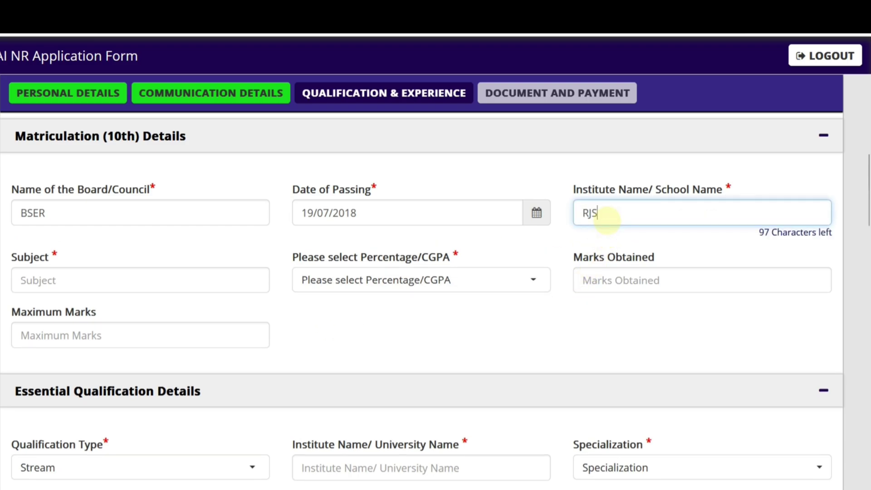
{"action": "type", "text": " SCHOOL"}
{"action": "key", "text": "Tab"}
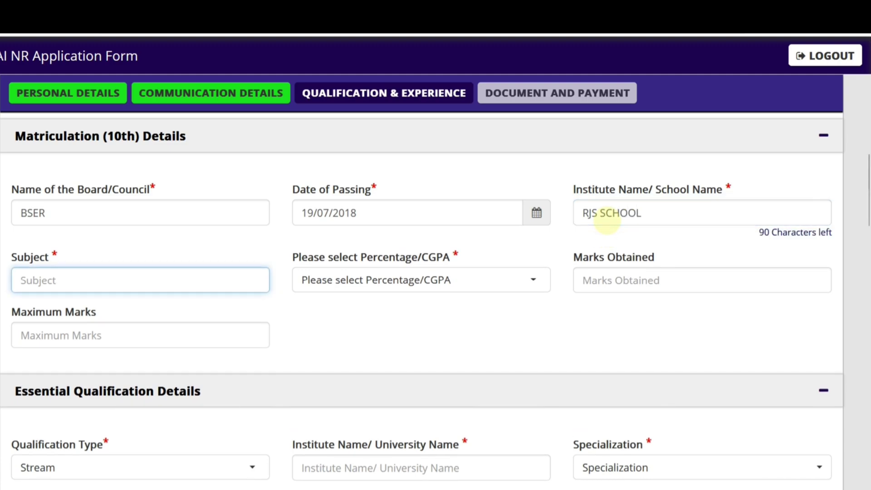
{"action": "type", "text": "MATH, HINDI, ENGLISH"}
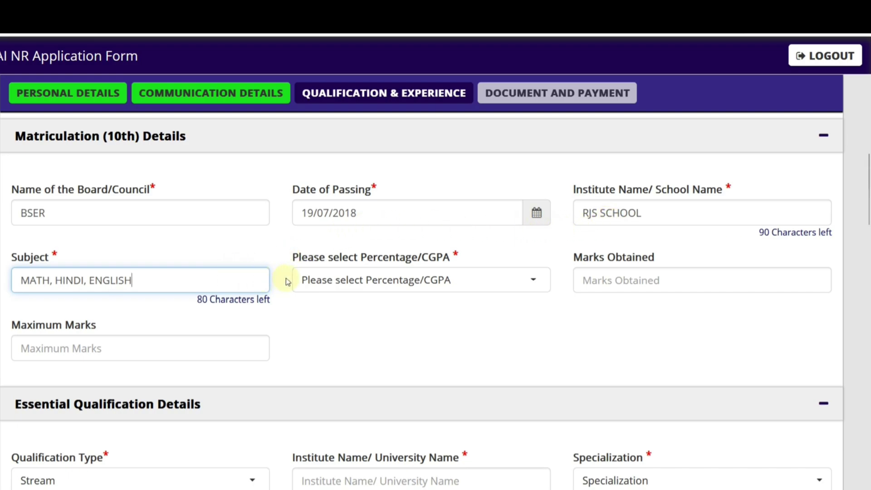
{"action": "left_click", "coordinate": [365, 280]}
Step: Set the 10th marks format to Percentage after briefly trying CGPA
{"action": "left_click", "coordinate": [351, 346]}
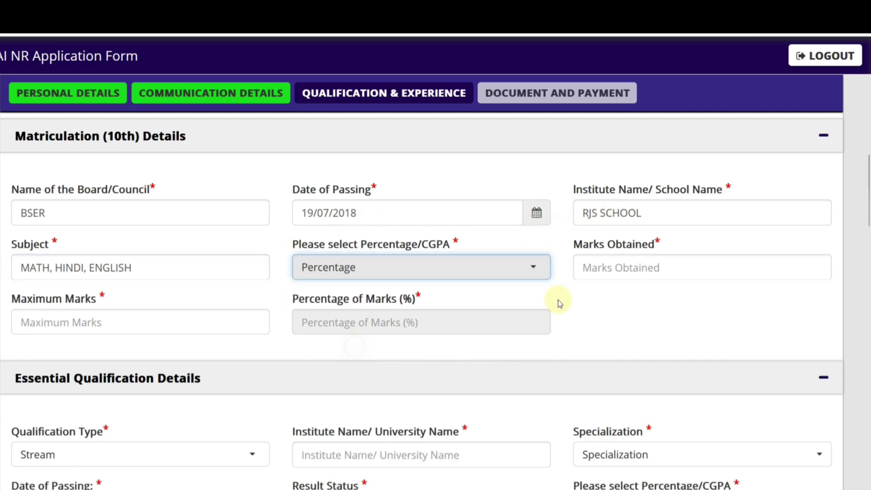
{"action": "left_click", "coordinate": [359, 276]}
{"action": "left_click", "coordinate": [333, 366]}
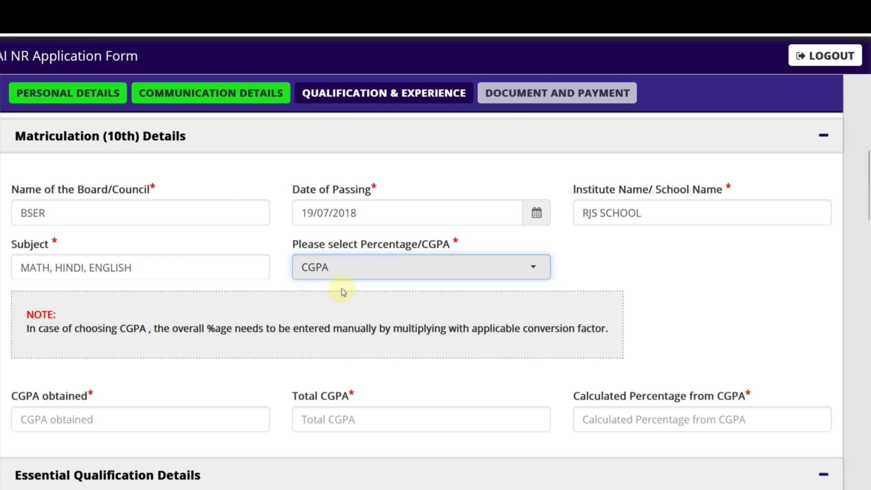
{"action": "scroll", "coordinate": [341, 288], "scroll_direction": "down", "scroll_amount": 2}
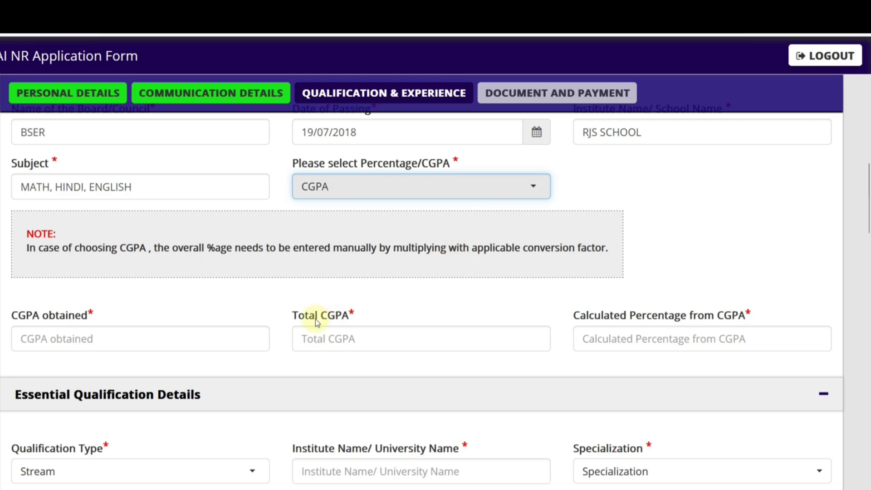
{"action": "left_click", "coordinate": [139, 339]}
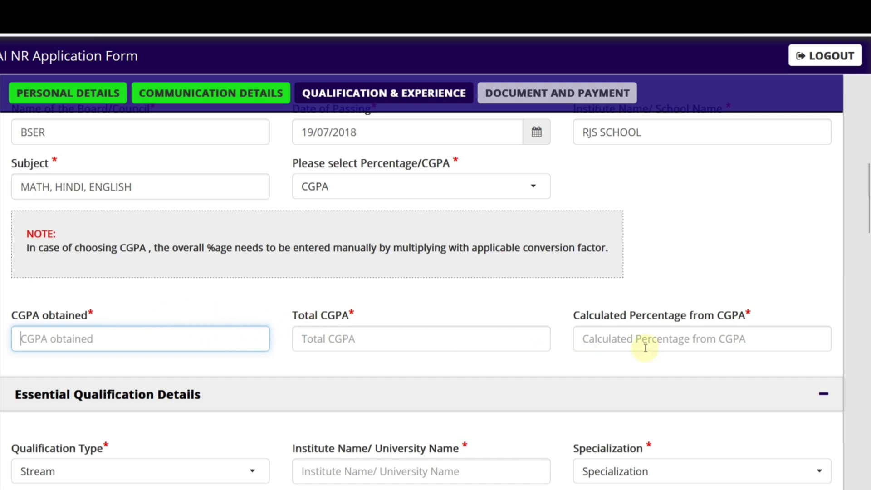
{"action": "left_click", "coordinate": [351, 194]}
{"action": "left_click", "coordinate": [336, 266]}
Step: Enter 480 marks obtained out of 600 maximum, giving 80.00%
{"action": "left_click", "coordinate": [637, 190]}
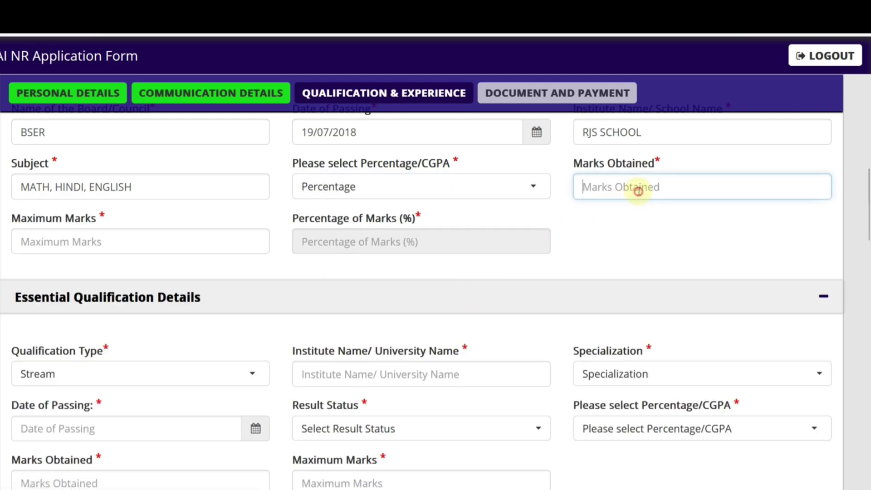
{"action": "type", "text": "1"}
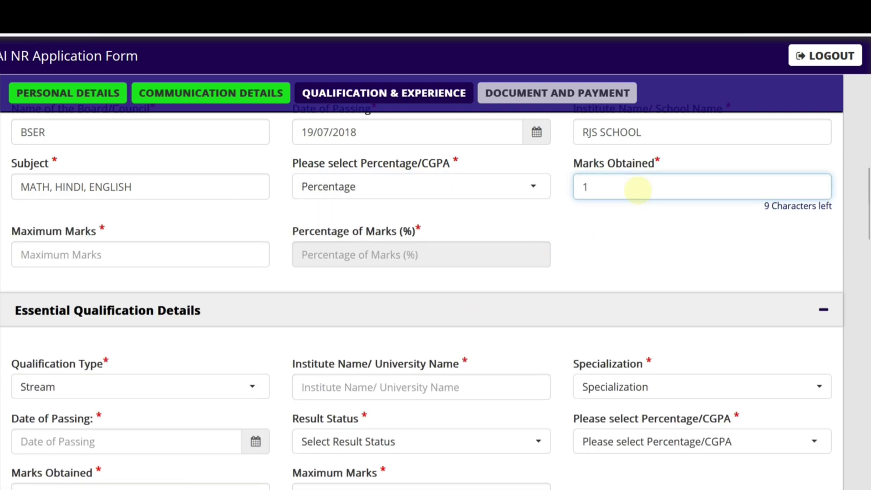
{"action": "key", "text": "BackSpace"}
{"action": "type", "text": "15"}
{"action": "key", "text": "BackSpace"}
{"action": "key", "text": "BackSpace"}
{"action": "type", "text": "480"}
{"action": "key", "text": "Tab"}
{"action": "type", "text": "6"}
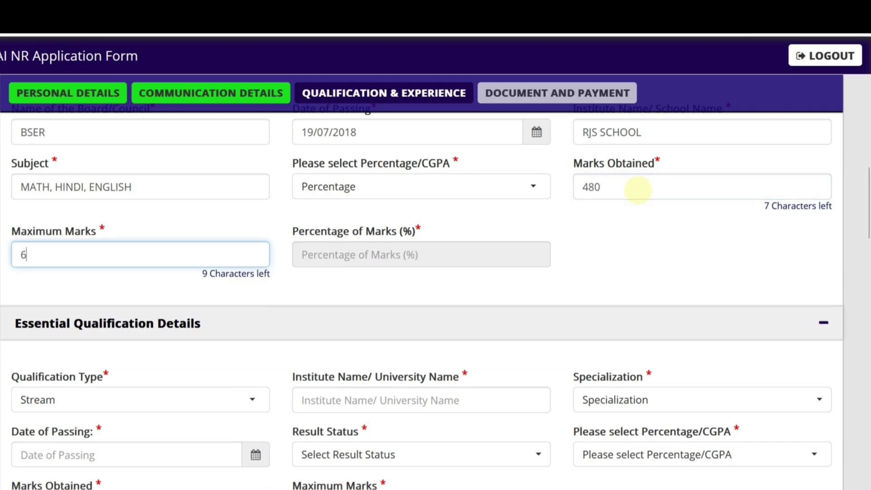
{"action": "type", "text": "00"}
{"action": "left_click", "coordinate": [544, 285]}
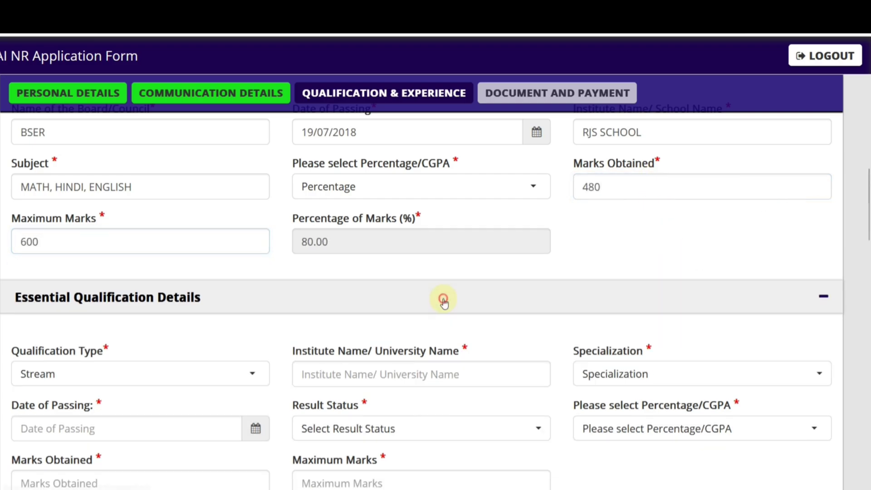
Step: Set the qualification type to 3 Years Regular Diploma with Diploma in Mechanical specialization
{"action": "scroll", "coordinate": [368, 283], "scroll_direction": "down", "scroll_amount": 3}
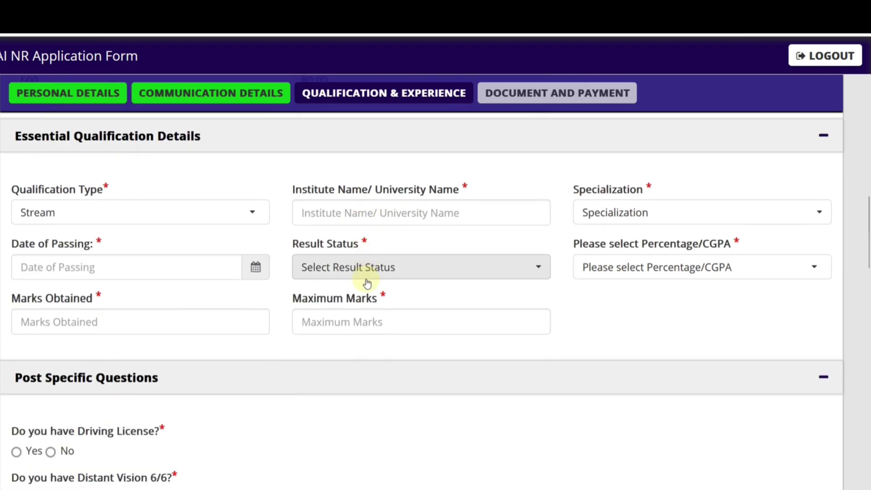
{"action": "left_click", "coordinate": [112, 214]}
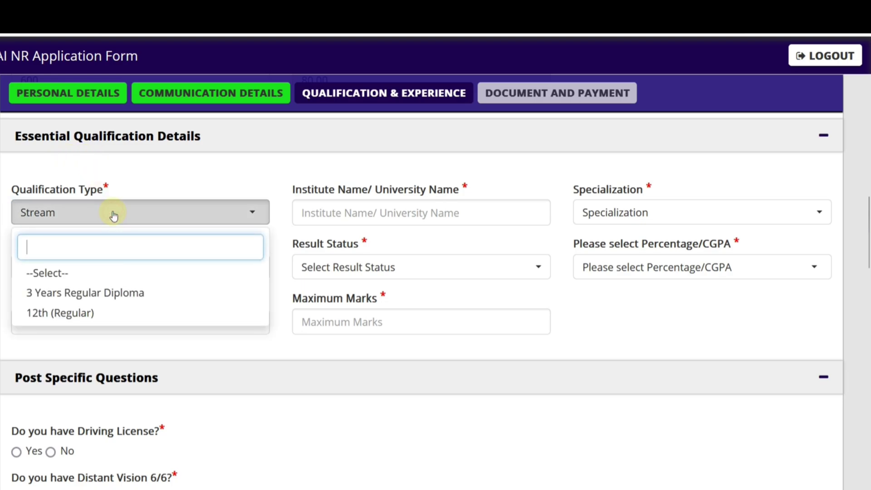
{"action": "left_click", "coordinate": [90, 293]}
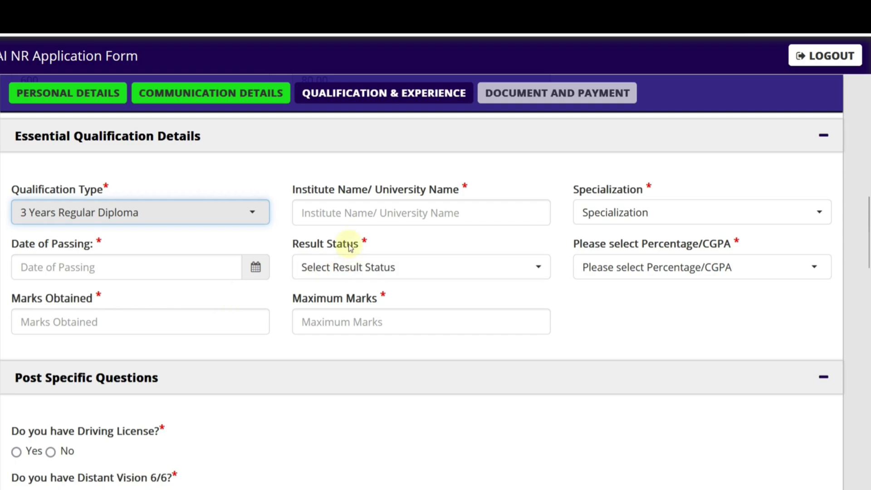
{"action": "left_click", "coordinate": [343, 217]}
{"action": "left_click", "coordinate": [626, 214]}
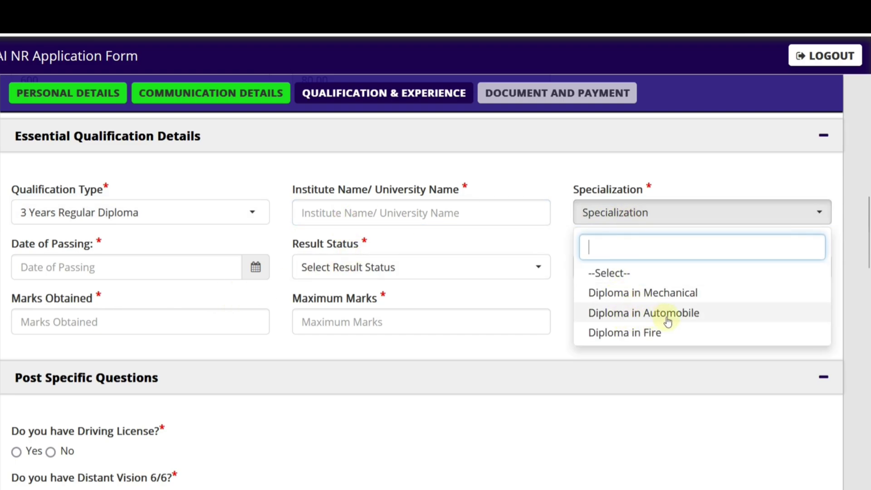
{"action": "left_click", "coordinate": [635, 293]}
Step: Mark the qualification result as Passed with marks format Percentage
{"action": "left_click", "coordinate": [127, 265]}
{"action": "left_click", "coordinate": [255, 267]}
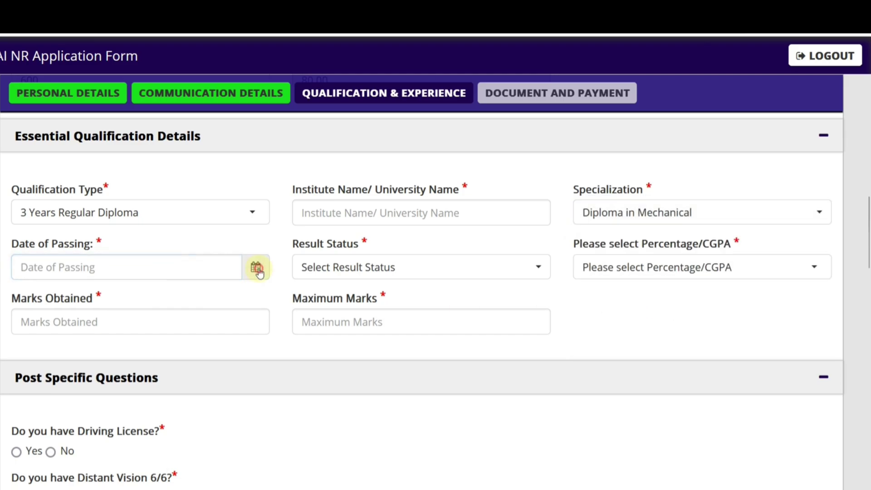
{"action": "left_click", "coordinate": [404, 272]}
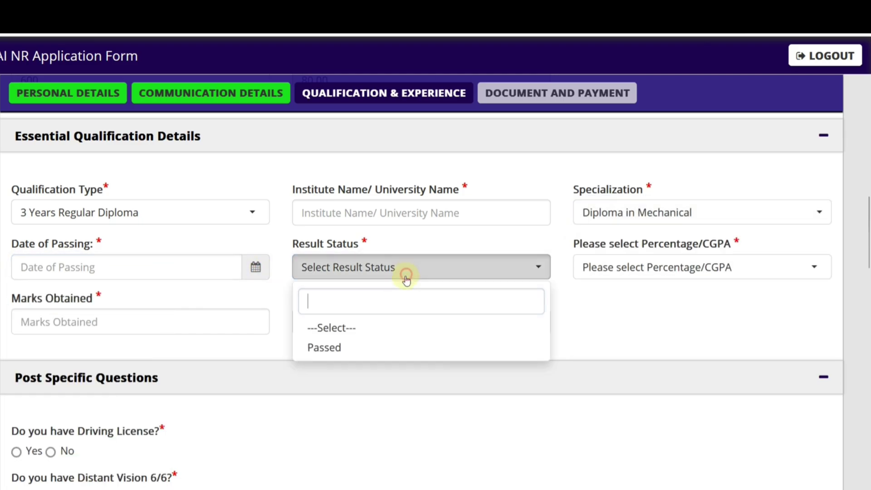
{"action": "left_click", "coordinate": [359, 348]}
{"action": "left_click", "coordinate": [588, 276]}
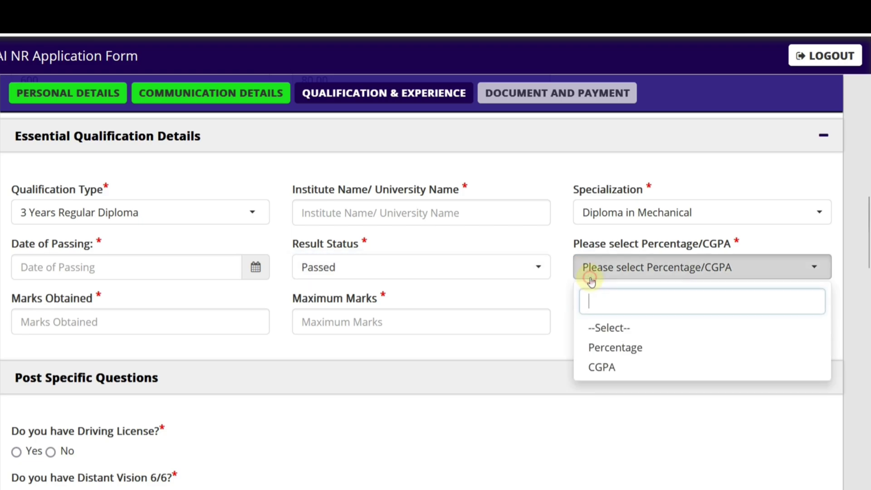
{"action": "left_click", "coordinate": [605, 347]}
{"action": "left_click", "coordinate": [613, 278]}
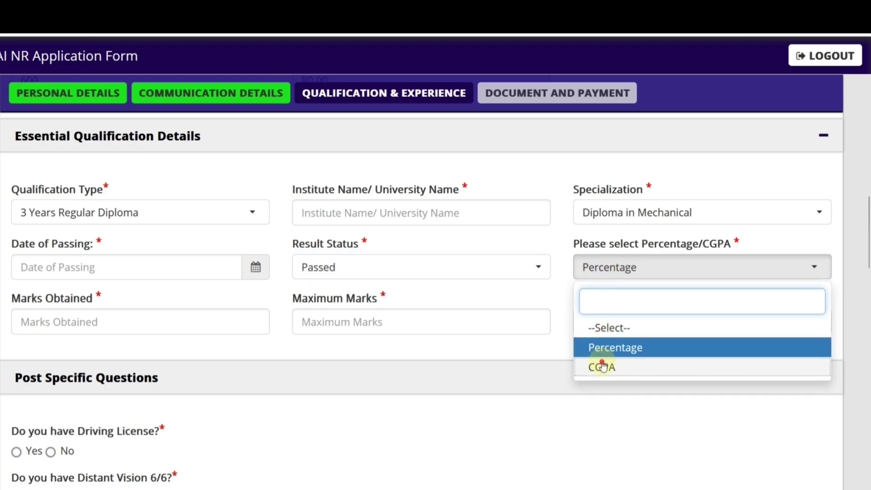
{"action": "left_click", "coordinate": [600, 363]}
{"action": "left_click", "coordinate": [589, 272]}
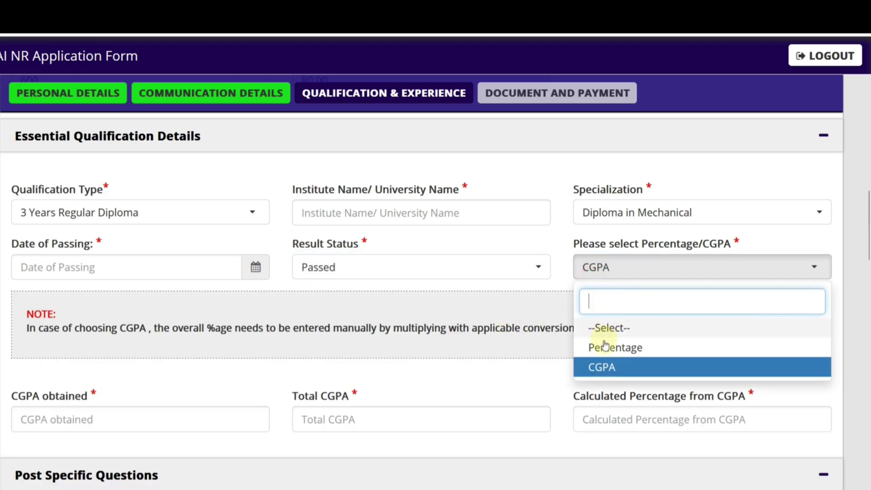
{"action": "left_click", "coordinate": [603, 346]}
{"action": "scroll", "coordinate": [153, 253], "scroll_direction": "down", "scroll_amount": 2}
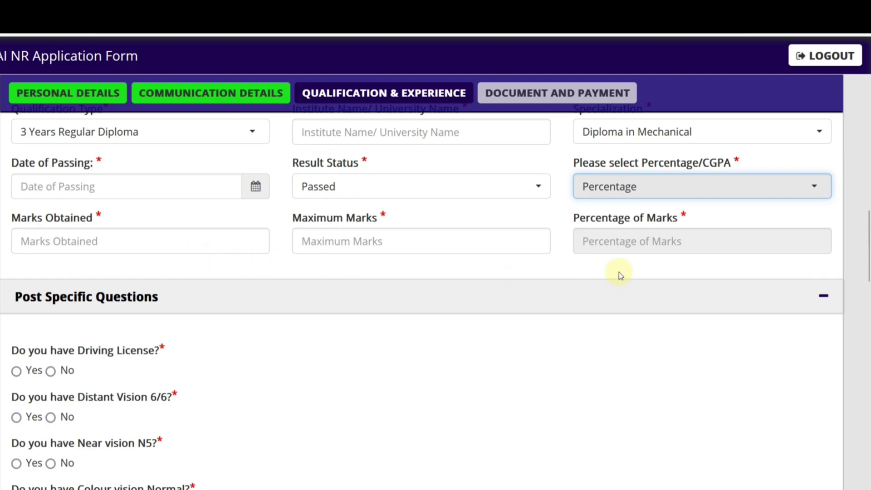
{"action": "scroll", "coordinate": [215, 289], "scroll_direction": "up", "scroll_amount": 2}
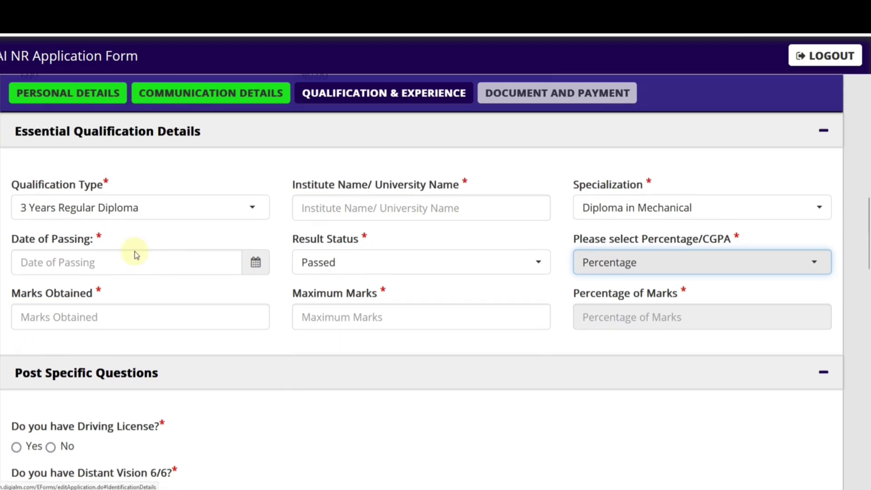
Step: Change the qualification type to 12th (Regular), keeping Percentage as the marks format
{"action": "left_click", "coordinate": [82, 215]}
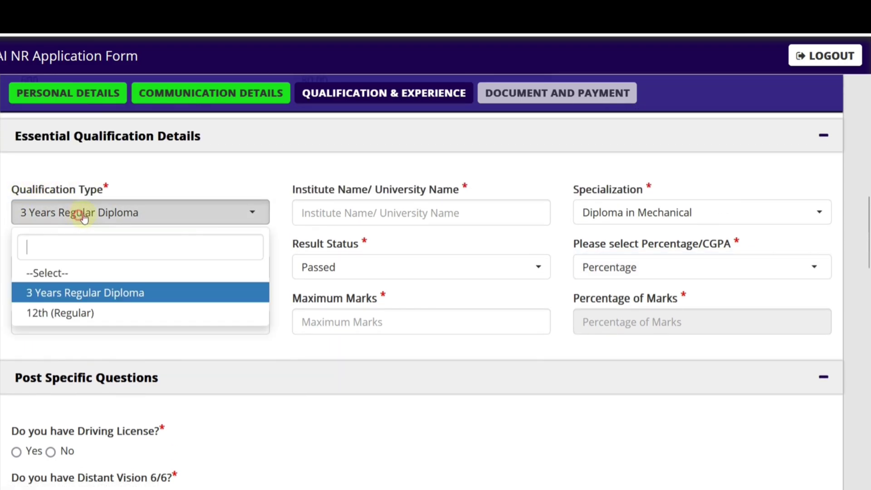
{"action": "left_click", "coordinate": [58, 312]}
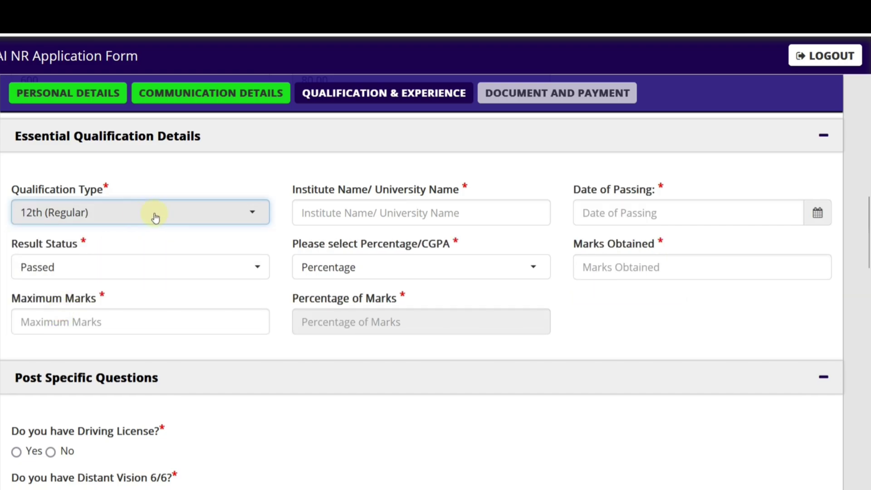
{"action": "left_click", "coordinate": [336, 217]}
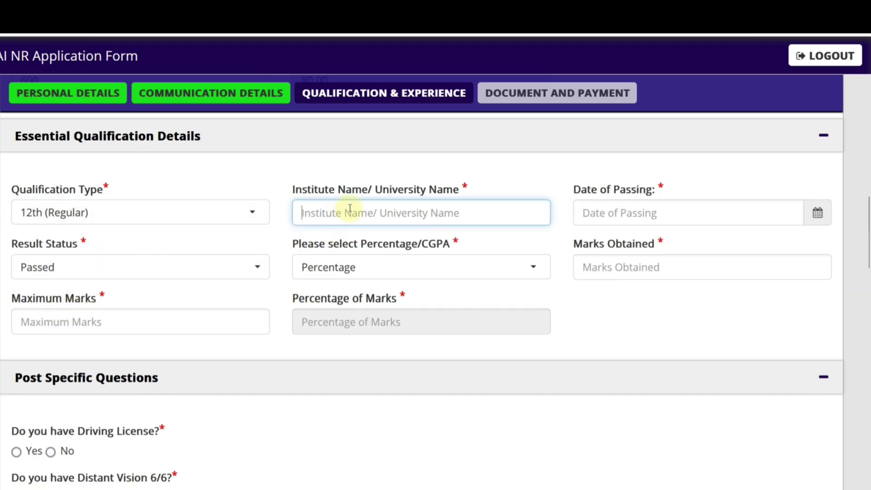
{"action": "left_click", "coordinate": [591, 215]}
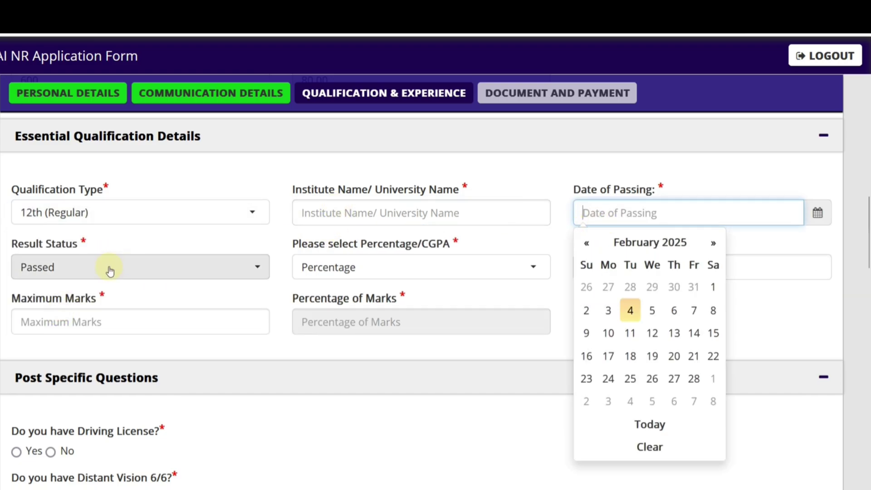
{"action": "left_click", "coordinate": [109, 271]}
{"action": "left_click", "coordinate": [341, 268]}
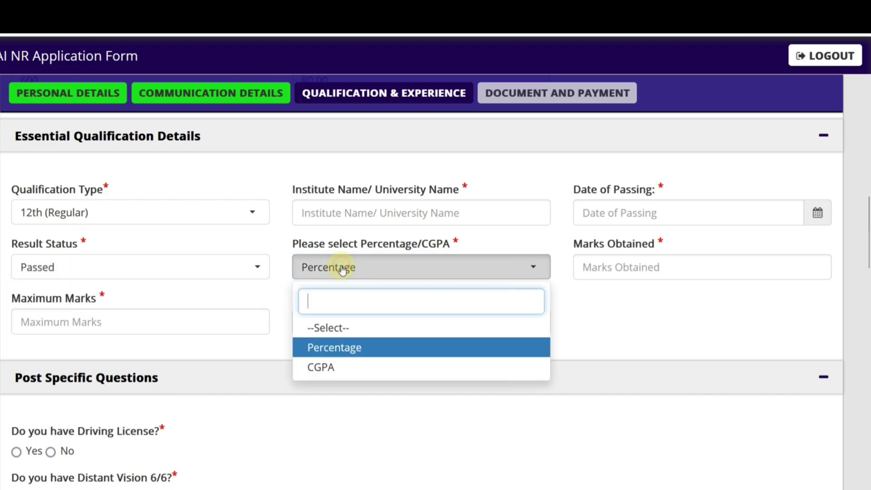
{"action": "left_click", "coordinate": [386, 347]}
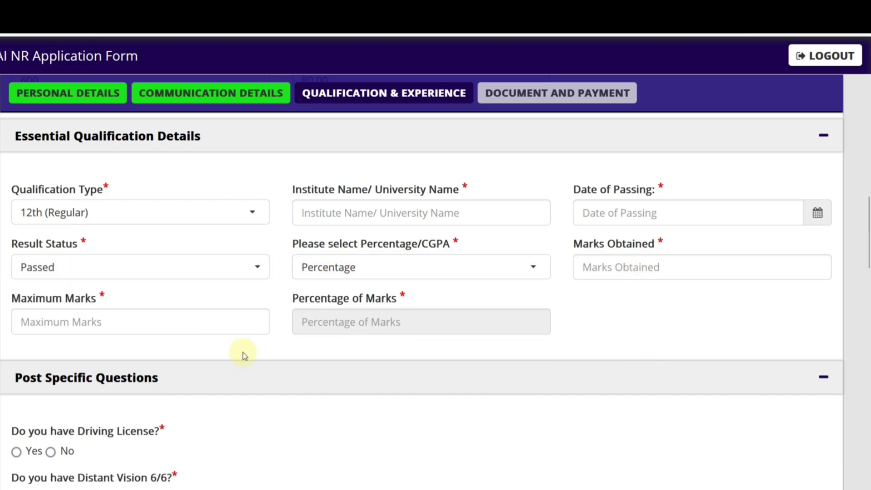
{"action": "left_click", "coordinate": [113, 207]}
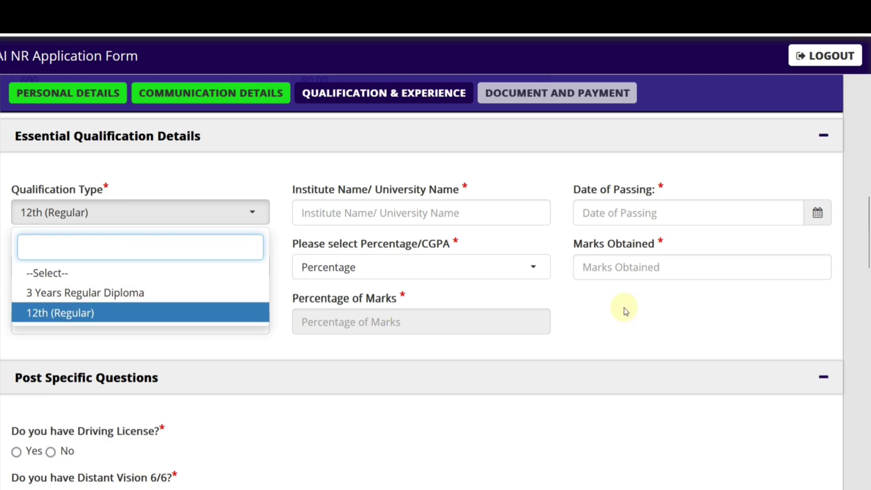
{"action": "left_click", "coordinate": [613, 312]}
{"action": "scroll", "coordinate": [558, 300], "scroll_direction": "down", "scroll_amount": 5}
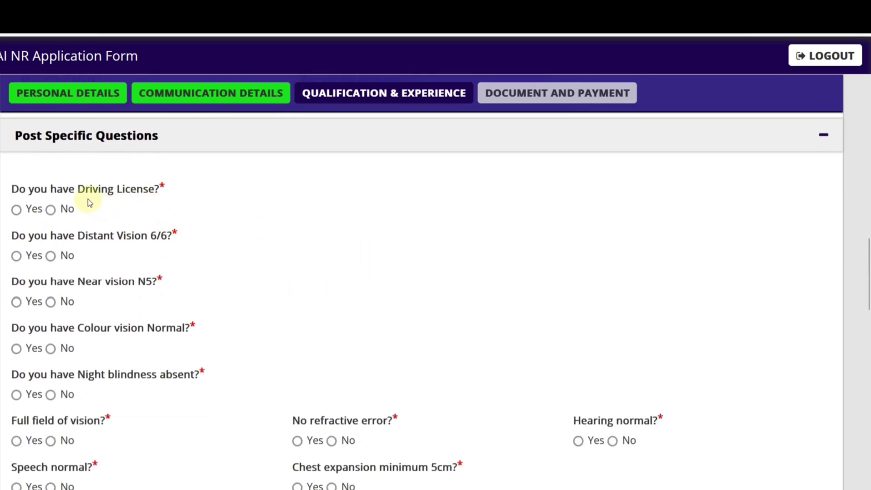
Step: Answer Yes to holding a driving licence and choose Heavy as its type
{"action": "left_click", "coordinate": [17, 210]}
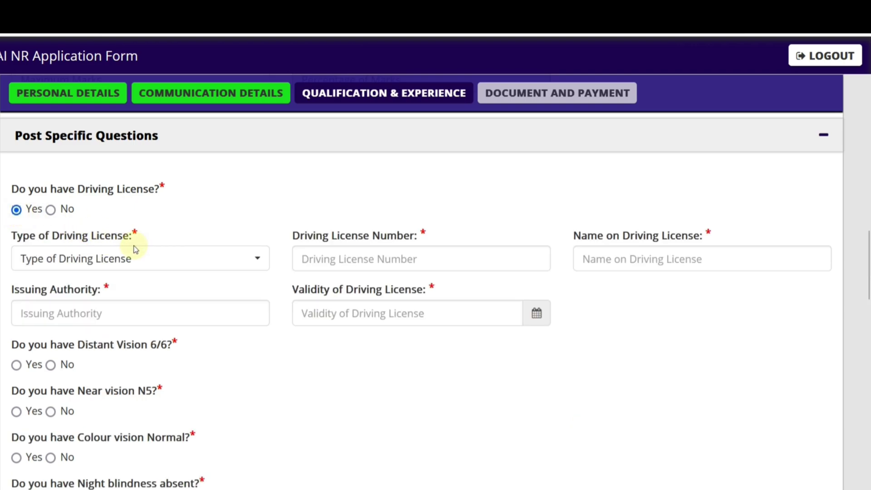
{"action": "scroll", "coordinate": [403, 249], "scroll_direction": "down", "scroll_amount": 2}
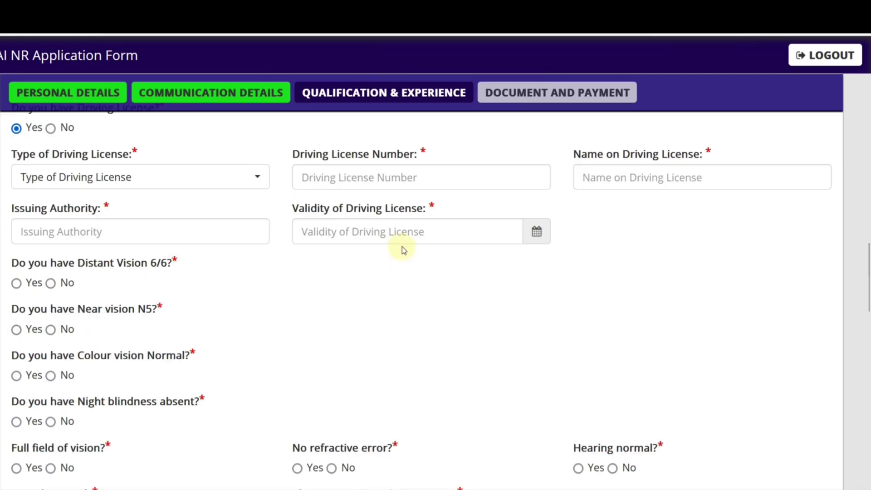
{"action": "left_click", "coordinate": [88, 184]}
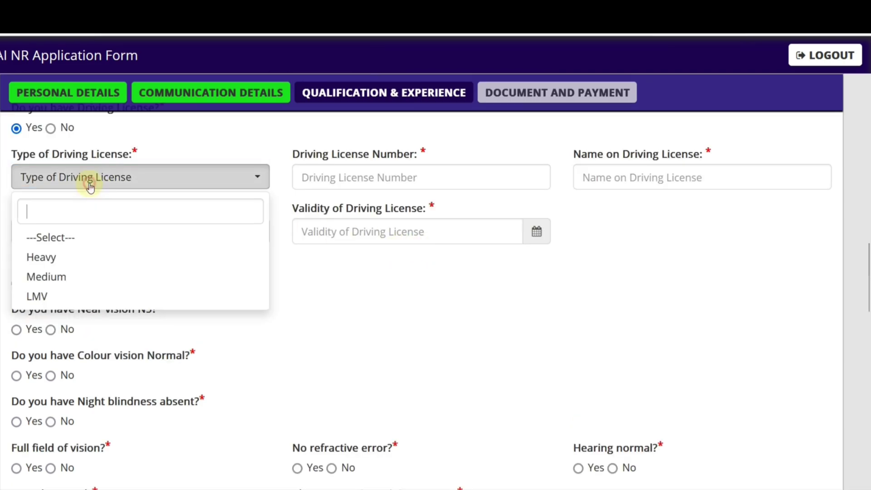
{"action": "left_click", "coordinate": [64, 258]}
Step: Step through the licence number, name, issuing authority, issue date and validity fields
{"action": "left_click", "coordinate": [349, 181]}
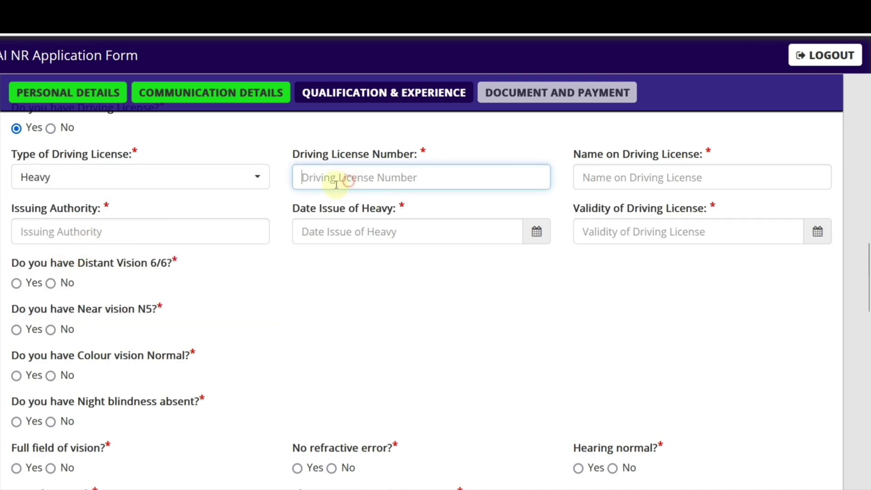
{"action": "left_click", "coordinate": [603, 181]}
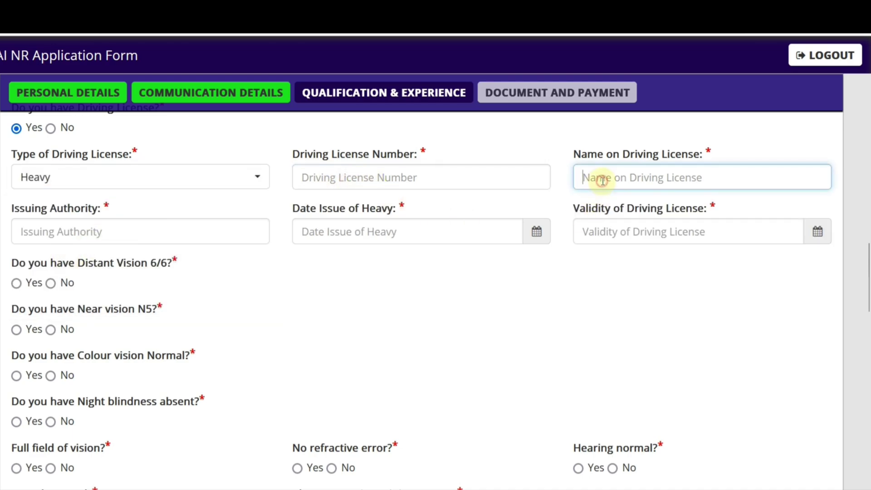
{"action": "left_click", "coordinate": [142, 231]}
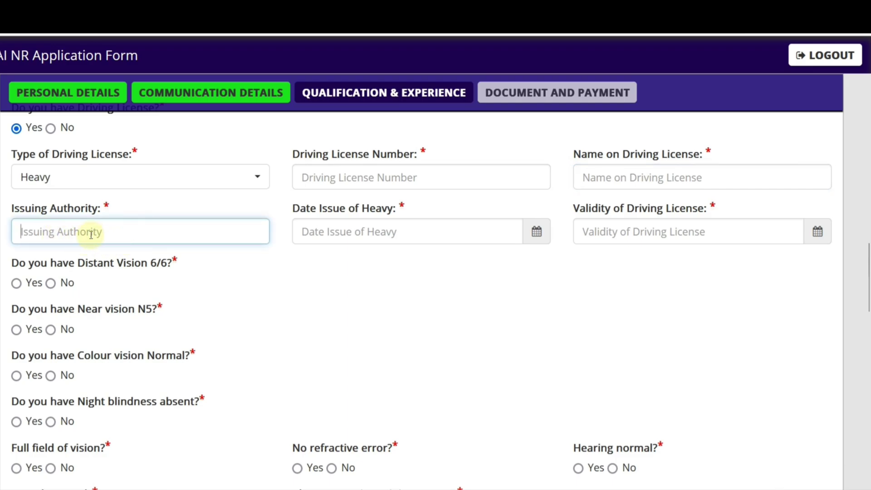
{"action": "left_click", "coordinate": [360, 238]}
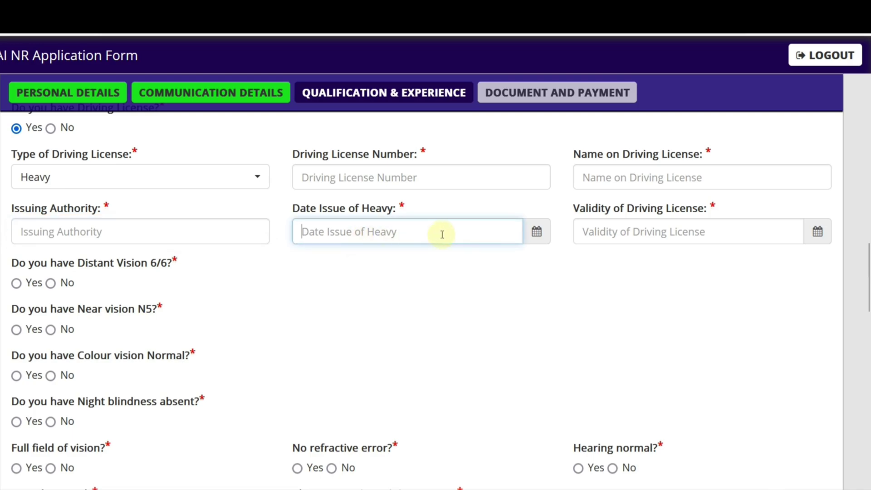
{"action": "left_click", "coordinate": [533, 233]}
{"action": "left_click", "coordinate": [628, 236]}
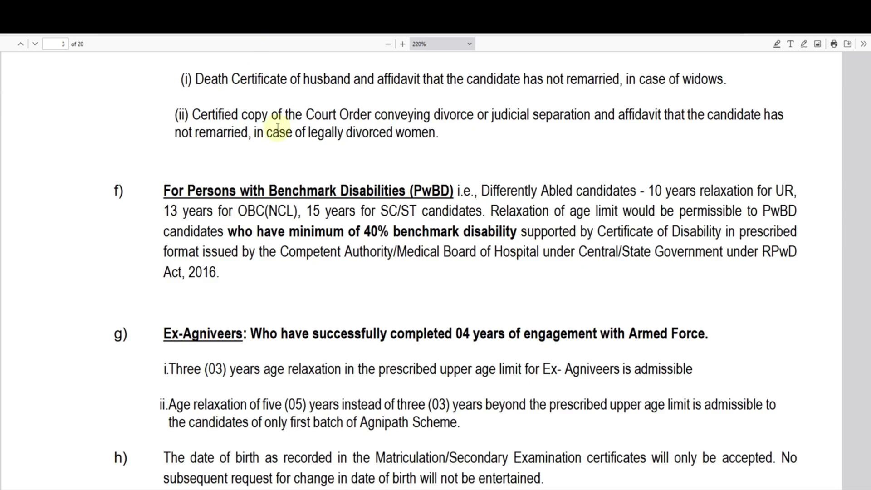
Step: Highlight the Heavy, Medium with one year, and LMV with two years licence conditions
{"action": "scroll", "coordinate": [447, 285], "scroll_direction": "down", "scroll_amount": 10}
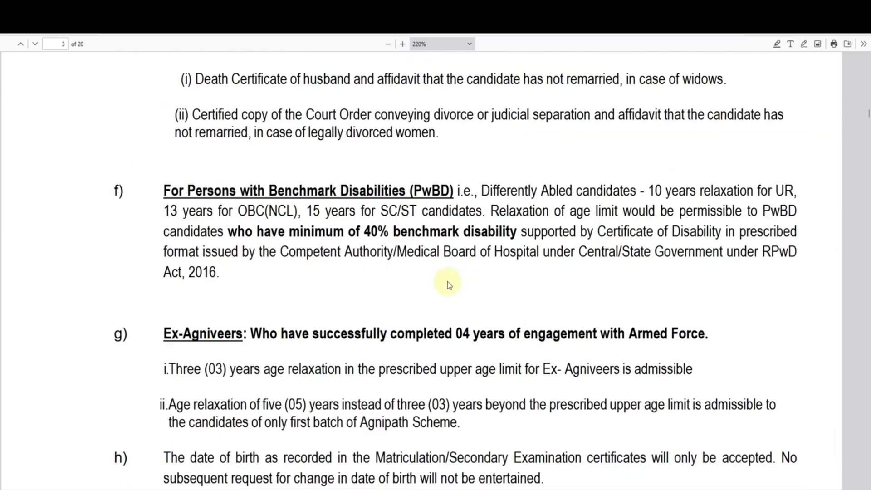
{"action": "scroll", "coordinate": [447, 281], "scroll_direction": "down", "scroll_amount": 15}
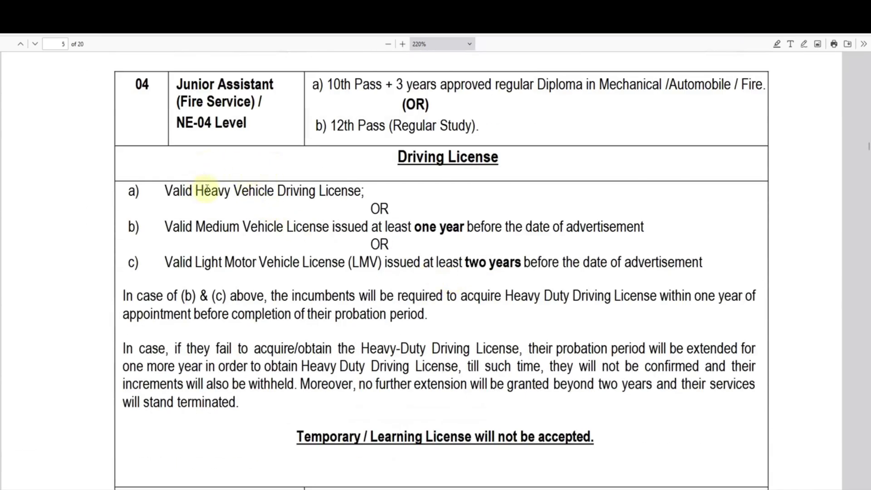
{"action": "left_click_drag", "start_coordinate": [206, 190], "coordinate": [317, 191]}
{"action": "left_click", "coordinate": [330, 191]}
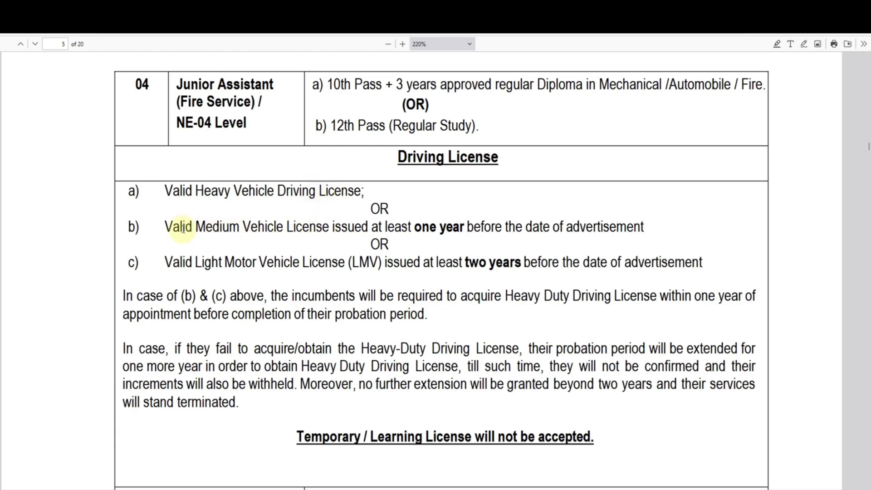
{"action": "left_click_drag", "start_coordinate": [183, 227], "coordinate": [328, 227]}
{"action": "left_click_drag", "start_coordinate": [414, 227], "coordinate": [461, 227]}
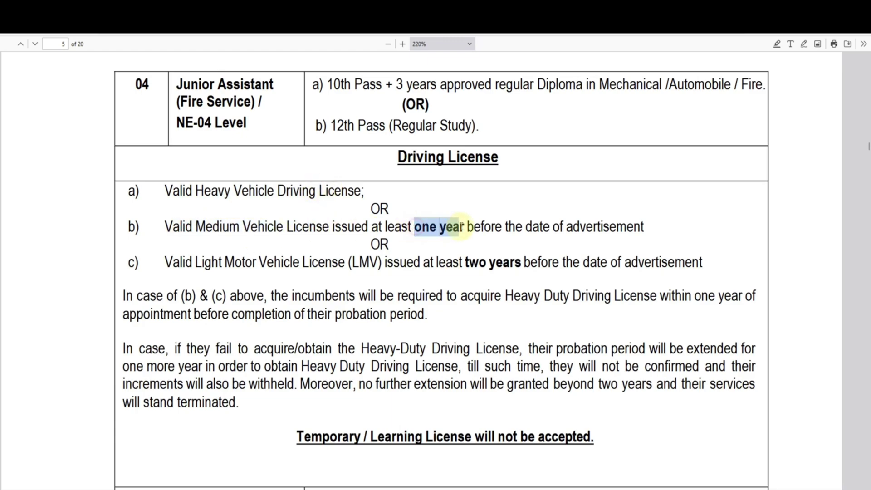
{"action": "left_click_drag", "start_coordinate": [185, 262], "coordinate": [265, 256]}
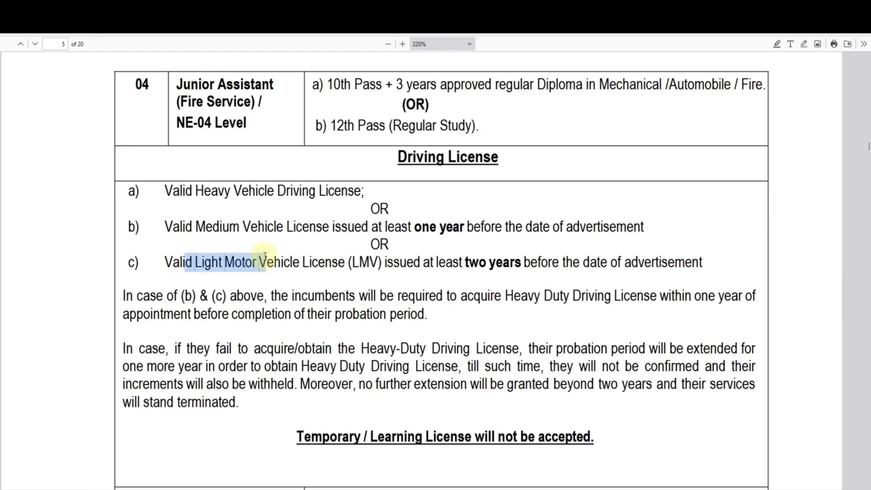
{"action": "left_click_drag", "start_coordinate": [461, 262], "coordinate": [522, 262]}
{"action": "left_click", "coordinate": [527, 282]}
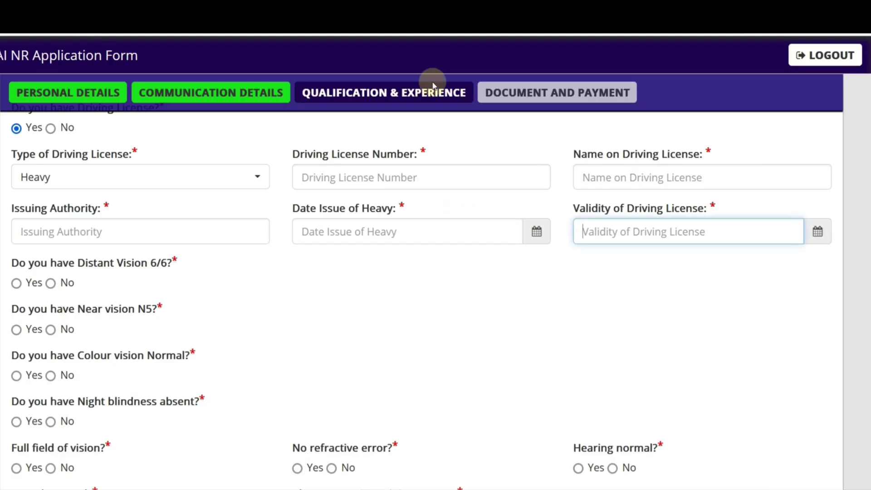
Step: Change the driving licence type to LMV
{"action": "left_click", "coordinate": [132, 177]}
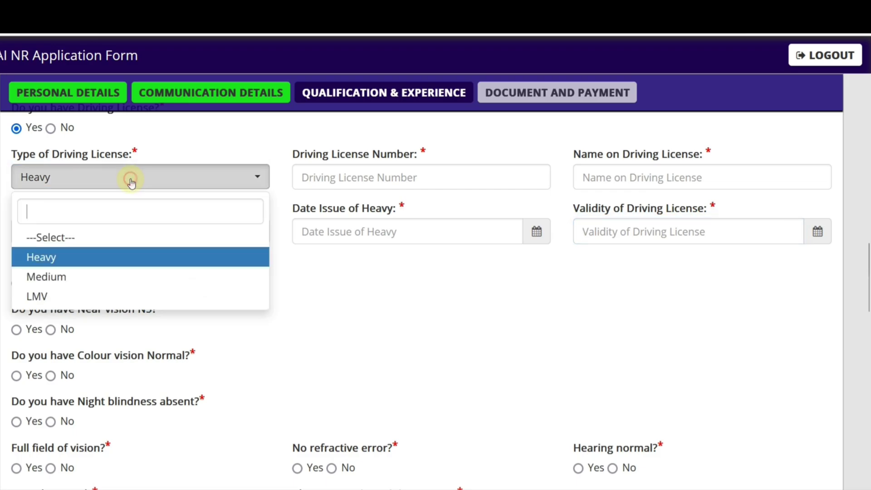
{"action": "left_click", "coordinate": [87, 277]}
{"action": "left_click", "coordinate": [94, 181]}
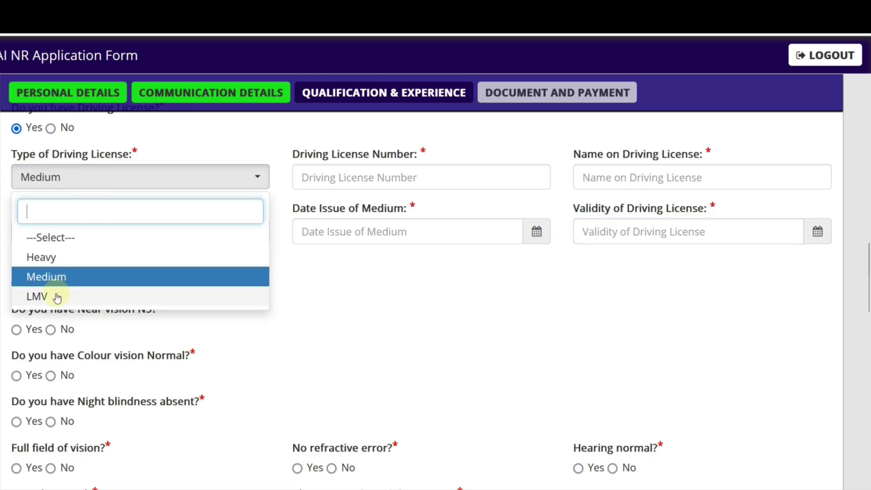
{"action": "left_click", "coordinate": [59, 295]}
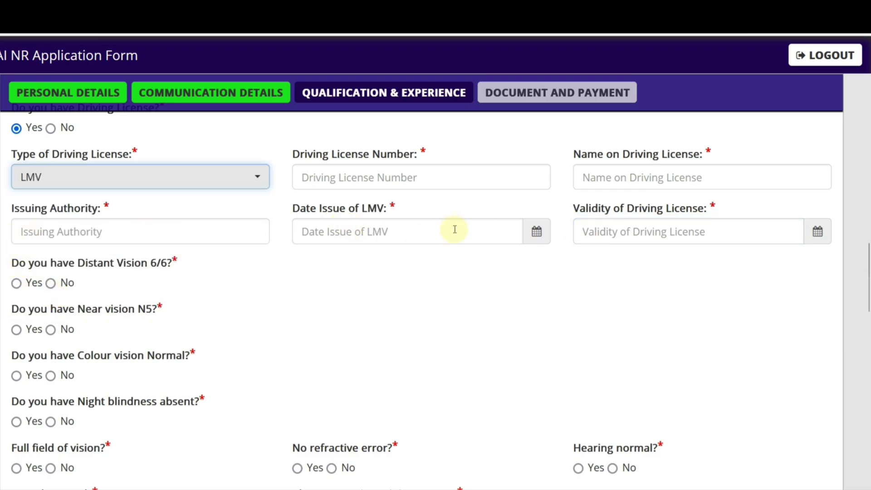
Step: Set the LMV issue date to 09/03/2022, leaving licence validity blank
{"action": "left_click", "coordinate": [537, 234]}
{"action": "left_click", "coordinate": [383, 262]}
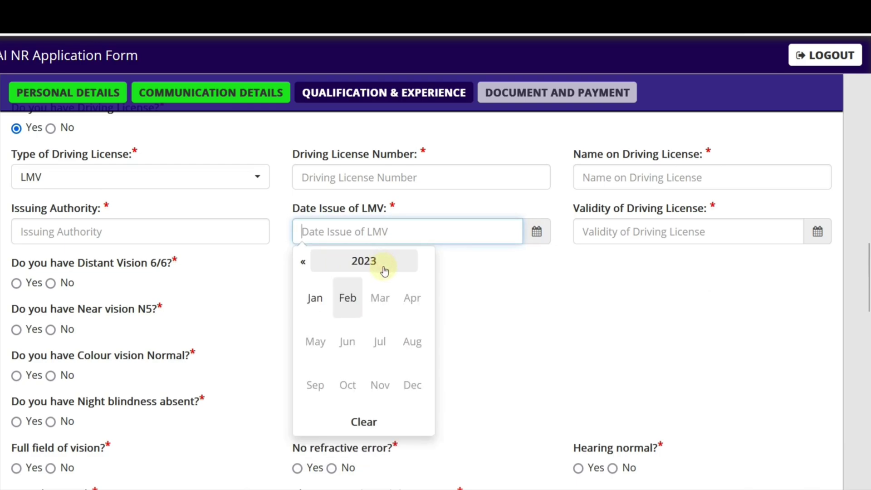
{"action": "left_click", "coordinate": [360, 267]}
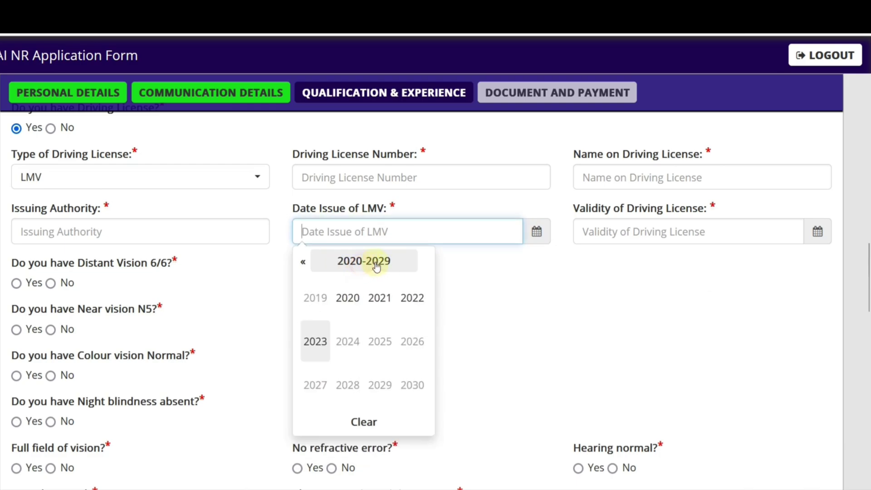
{"action": "left_click", "coordinate": [410, 305]}
{"action": "left_click", "coordinate": [380, 302]}
{"action": "left_click", "coordinate": [377, 328]}
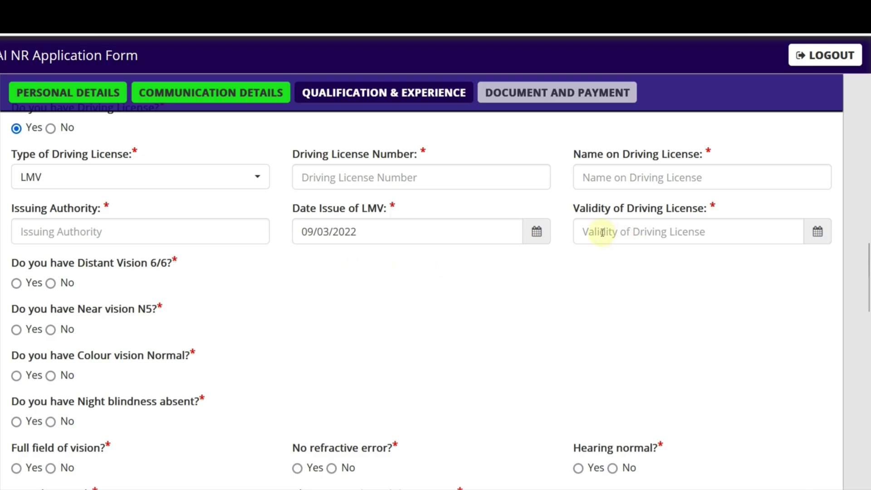
{"action": "left_click", "coordinate": [816, 232]}
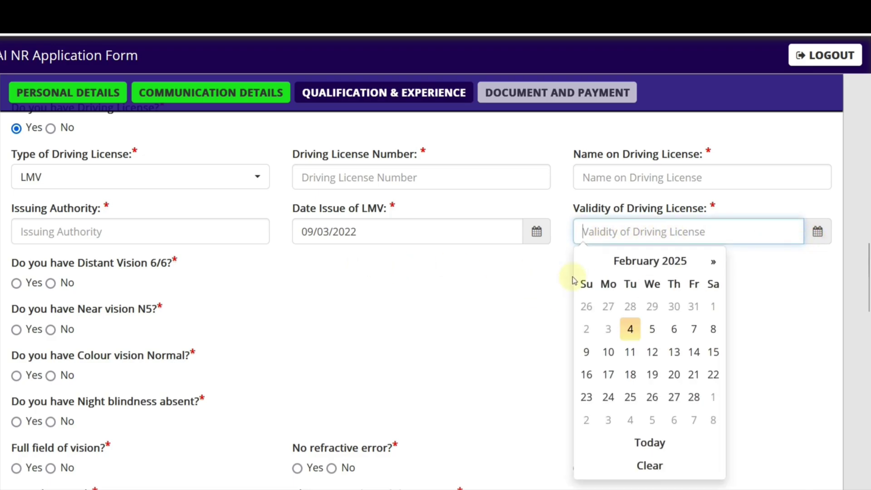
{"action": "left_click", "coordinate": [426, 303]}
Step: Answer No to the minimum weight question and dismiss the not-eligible warning
{"action": "scroll", "coordinate": [223, 244], "scroll_direction": "down", "scroll_amount": 2}
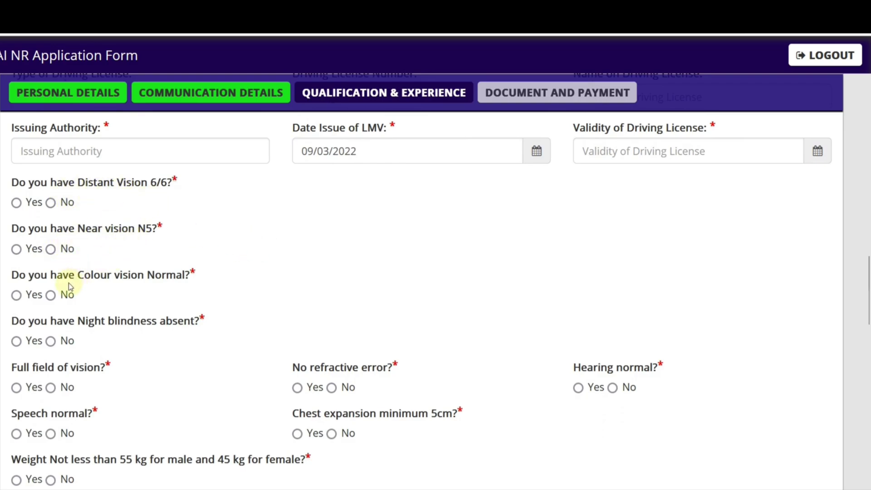
{"action": "scroll", "coordinate": [110, 286], "scroll_direction": "down", "scroll_amount": 2}
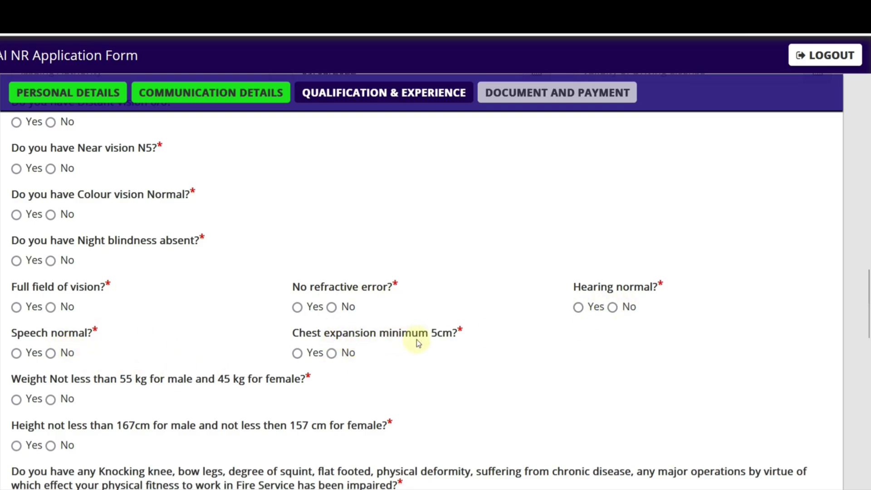
{"action": "scroll", "coordinate": [227, 323], "scroll_direction": "down", "scroll_amount": 2}
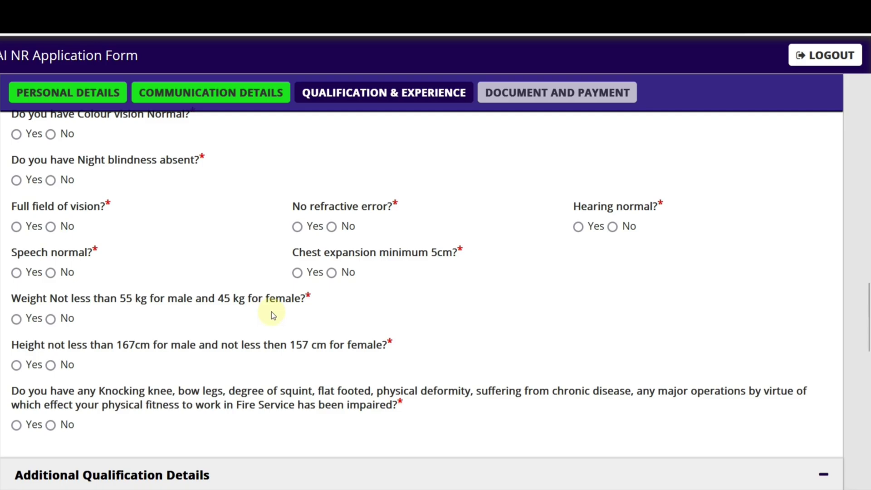
{"action": "left_click", "coordinate": [50, 319]}
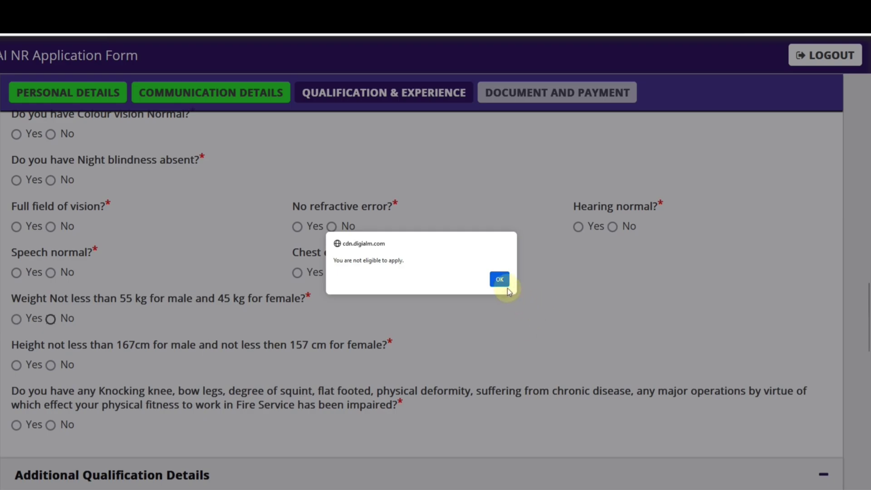
{"action": "left_click", "coordinate": [500, 279]}
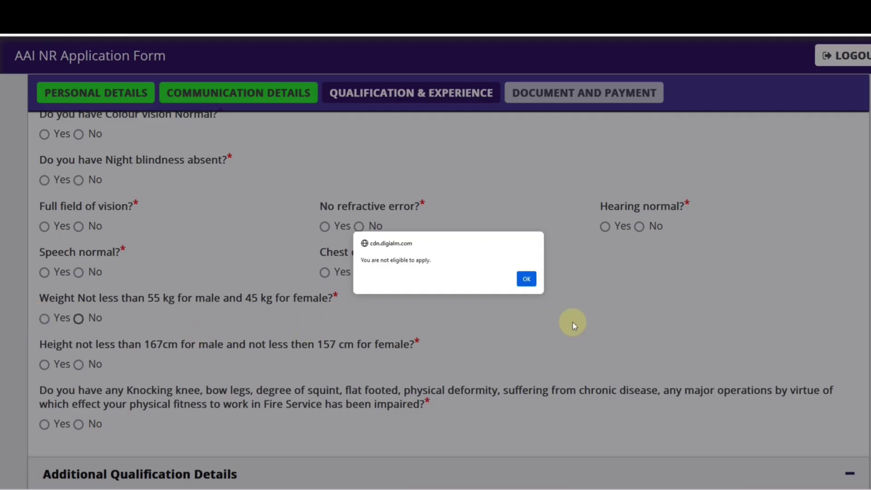
{"action": "left_click", "coordinate": [531, 285]}
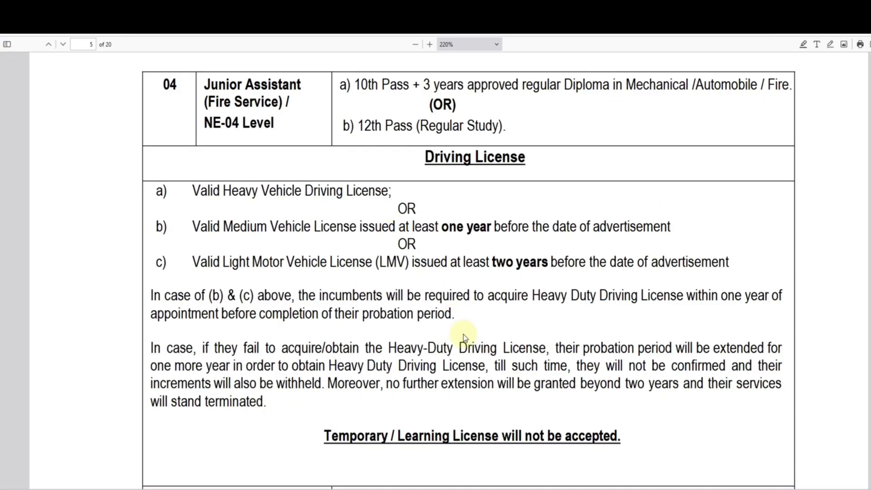
{"action": "scroll", "coordinate": [462, 347], "scroll_direction": "down", "scroll_amount": 10}
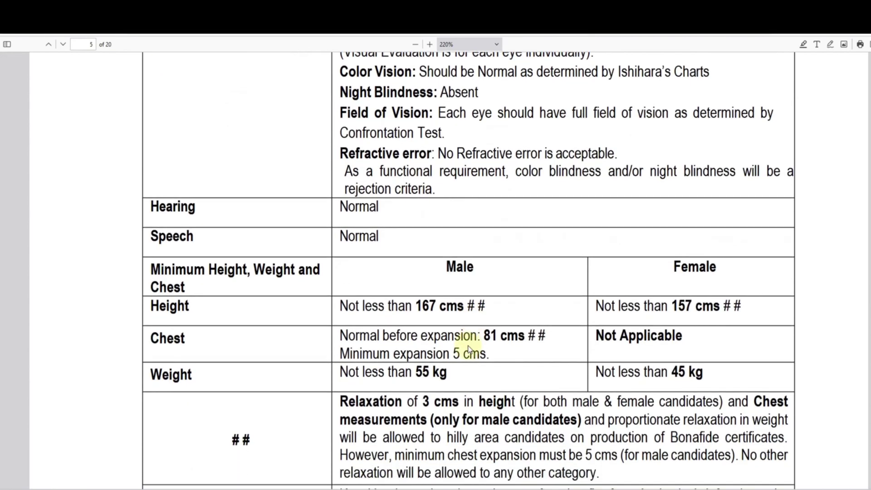
{"action": "scroll", "coordinate": [429, 319], "scroll_direction": "up", "scroll_amount": 2}
{"action": "scroll", "coordinate": [422, 300], "scroll_direction": "up", "scroll_amount": 3}
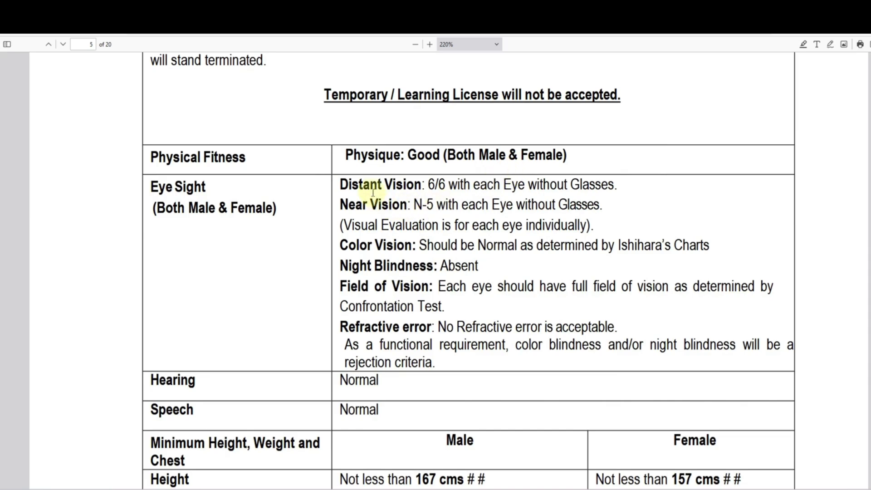
{"action": "left_click_drag", "start_coordinate": [357, 205], "coordinate": [397, 205]}
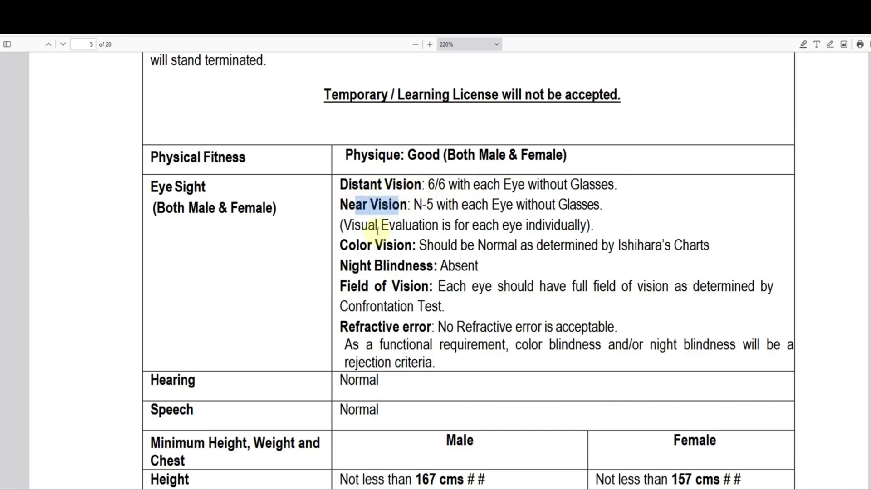
{"action": "left_click_drag", "start_coordinate": [358, 246], "coordinate": [397, 245]}
{"action": "left_click_drag", "start_coordinate": [353, 265], "coordinate": [437, 265]}
{"action": "left_click_drag", "start_coordinate": [350, 286], "coordinate": [421, 285]}
{"action": "scroll", "coordinate": [368, 281], "scroll_direction": "down", "scroll_amount": 1}
{"action": "left_click_drag", "start_coordinate": [364, 278], "coordinate": [414, 278]}
{"action": "scroll", "coordinate": [340, 286], "scroll_direction": "down", "scroll_amount": 2}
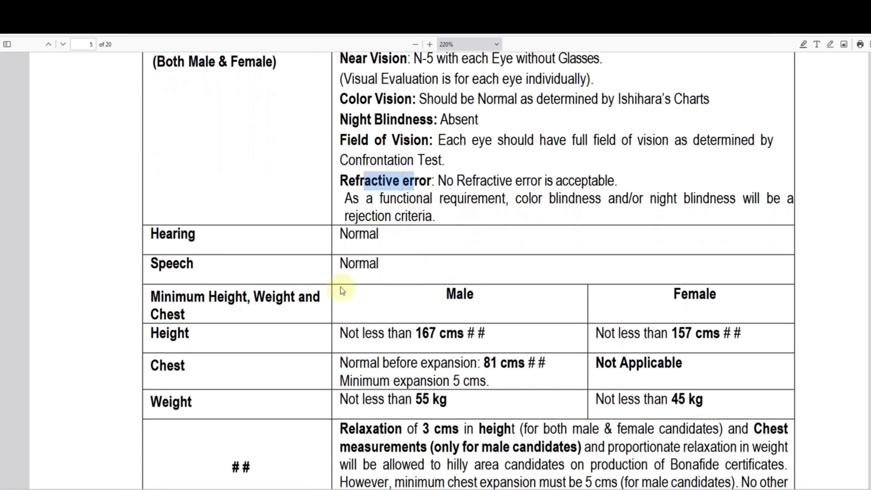
{"action": "scroll", "coordinate": [273, 268], "scroll_direction": "down", "scroll_amount": 2}
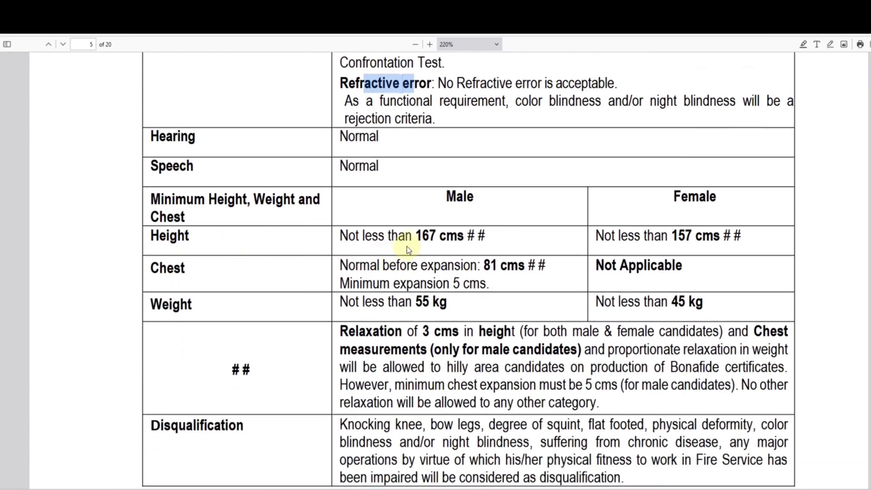
{"action": "left_click_drag", "start_coordinate": [415, 236], "coordinate": [447, 237]}
{"action": "left_click_drag", "start_coordinate": [679, 237], "coordinate": [702, 237]}
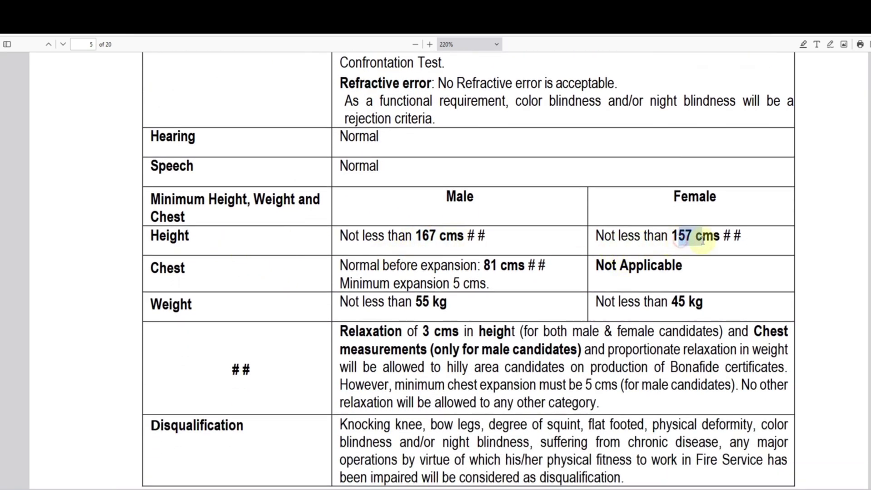
{"action": "left_click_drag", "start_coordinate": [414, 302], "coordinate": [453, 303]}
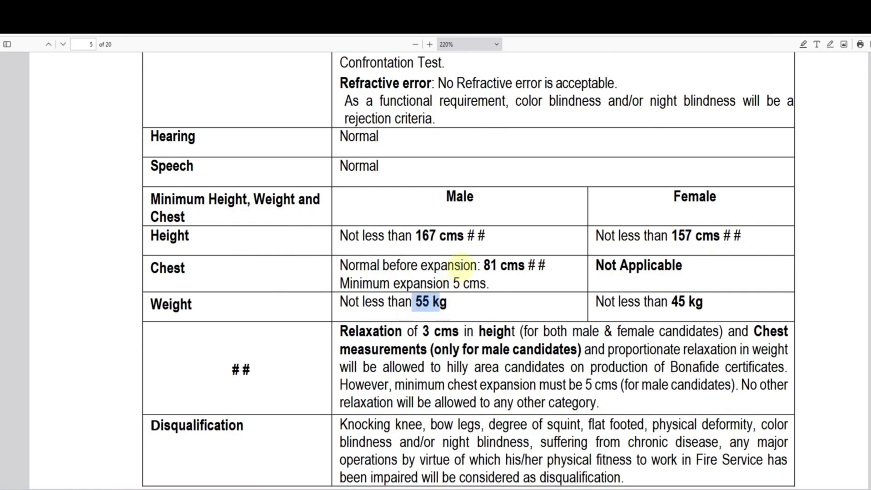
{"action": "left_click_drag", "start_coordinate": [460, 265], "coordinate": [507, 266]}
{"action": "left_click", "coordinate": [471, 316]}
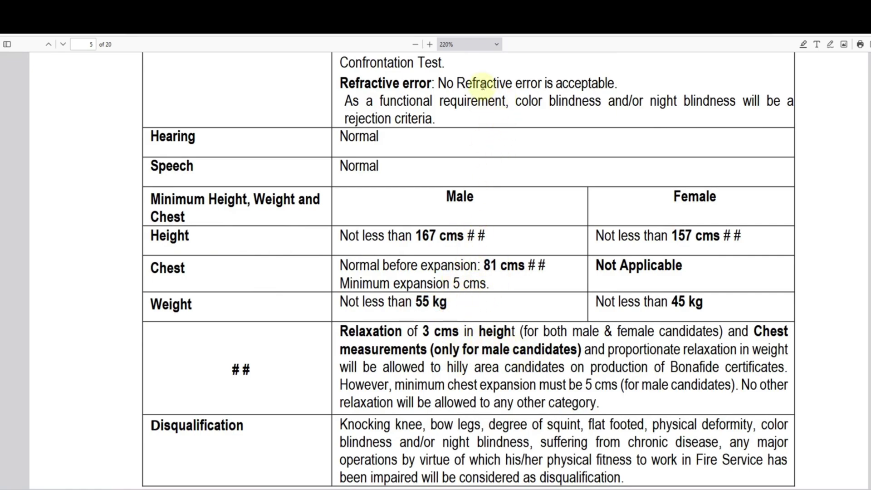
{"action": "key", "text": "alt+Tab"}
{"action": "scroll", "coordinate": [199, 250], "scroll_direction": "up", "scroll_amount": 3}
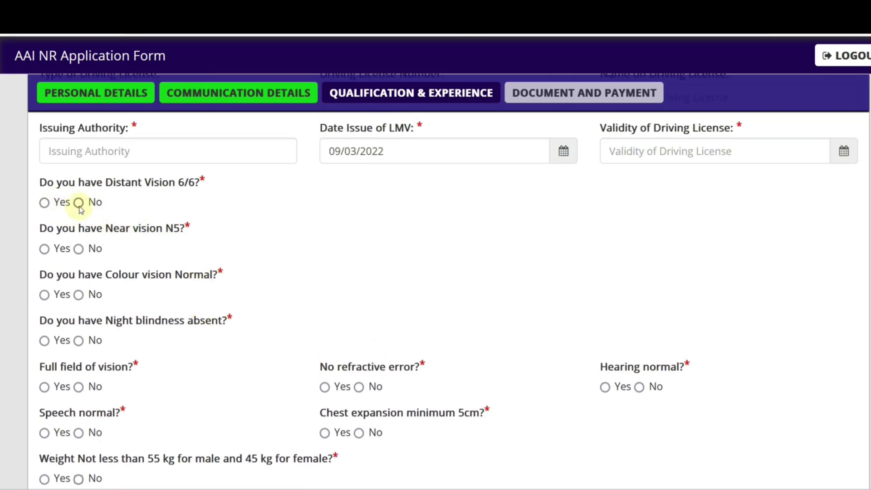
Step: Answer Yes to distant vision 6/6 and full field of vision, dismissing the ineligibility alert
{"action": "left_click", "coordinate": [79, 203]}
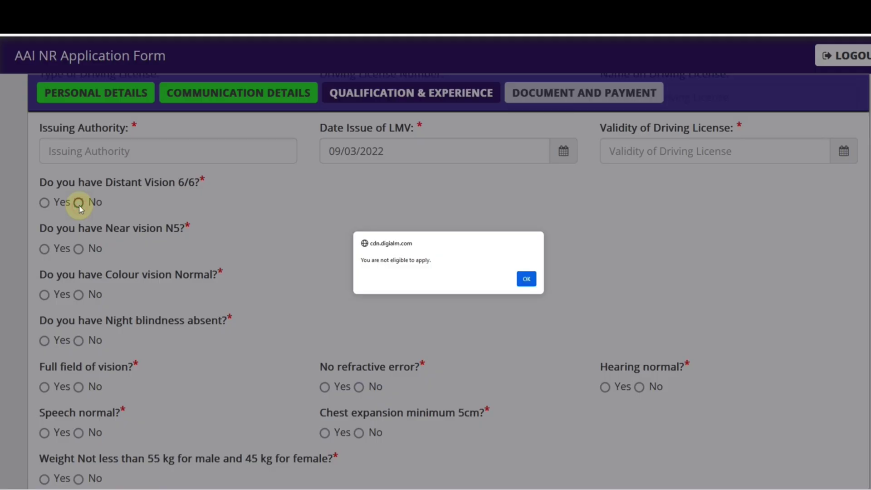
{"action": "left_click", "coordinate": [527, 280]}
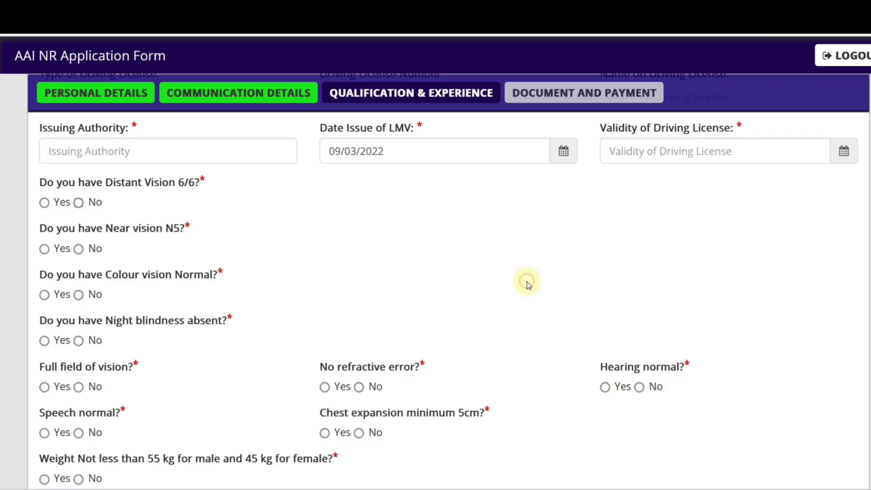
{"action": "left_click", "coordinate": [45, 203]}
{"action": "scroll", "coordinate": [72, 258], "scroll_direction": "down", "scroll_amount": 2}
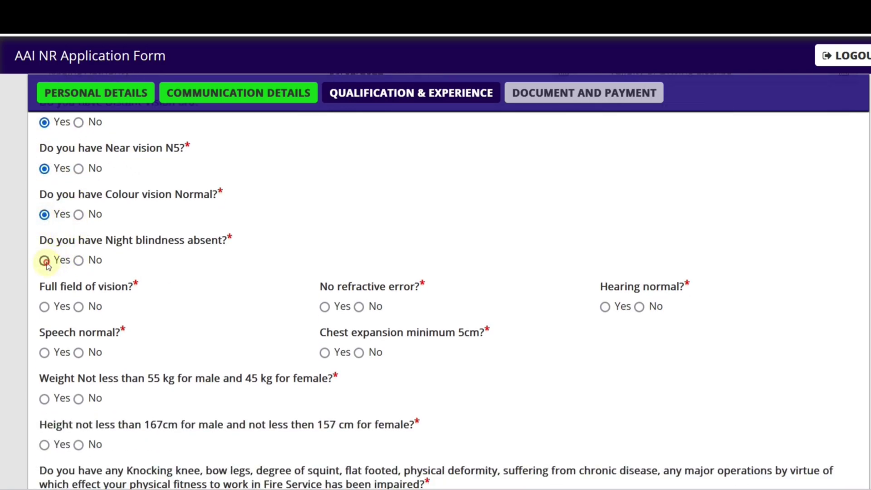
{"action": "left_click", "coordinate": [44, 306]}
{"action": "scroll", "coordinate": [306, 189], "scroll_direction": "down", "scroll_amount": 4}
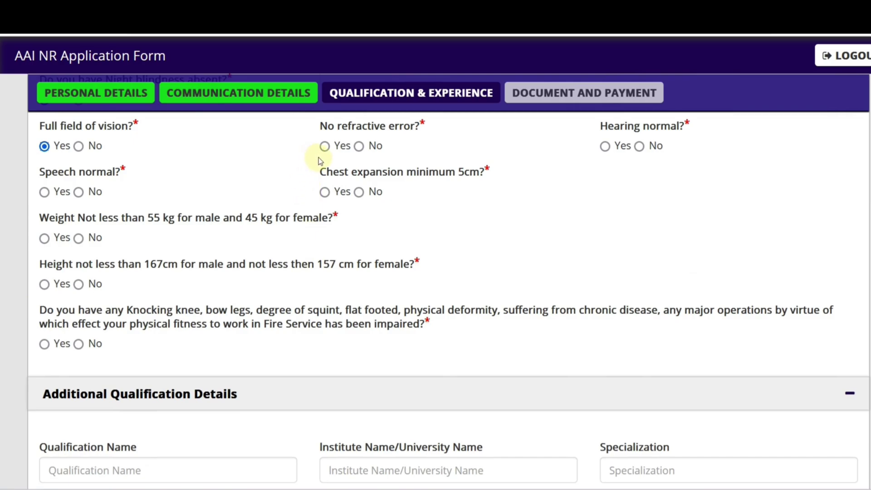
Step: Answer Yes to refractive error, hearing, chest expansion, speech, minimum weight and minimum height
{"action": "left_click", "coordinate": [325, 146]}
{"action": "left_click", "coordinate": [604, 146]}
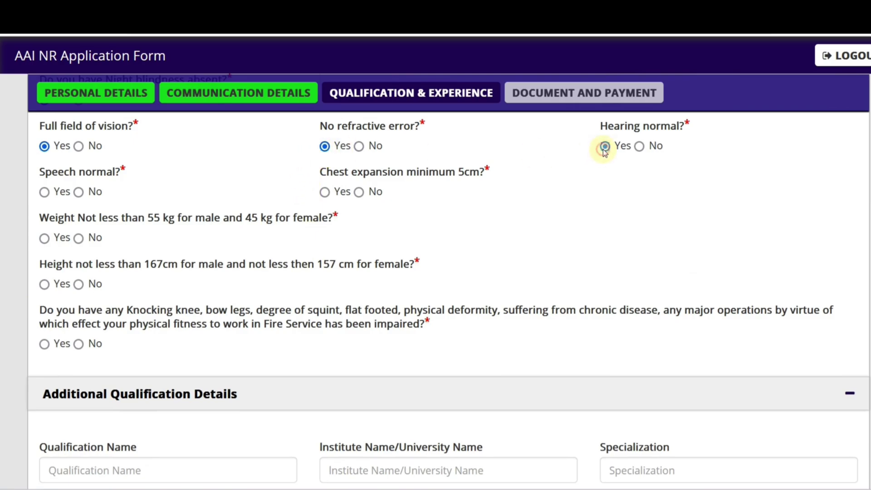
{"action": "left_click", "coordinate": [325, 192]}
{"action": "left_click", "coordinate": [44, 192]}
{"action": "left_click", "coordinate": [44, 238]}
{"action": "left_click", "coordinate": [44, 284]}
{"action": "scroll", "coordinate": [93, 285], "scroll_direction": "down", "scroll_amount": 2}
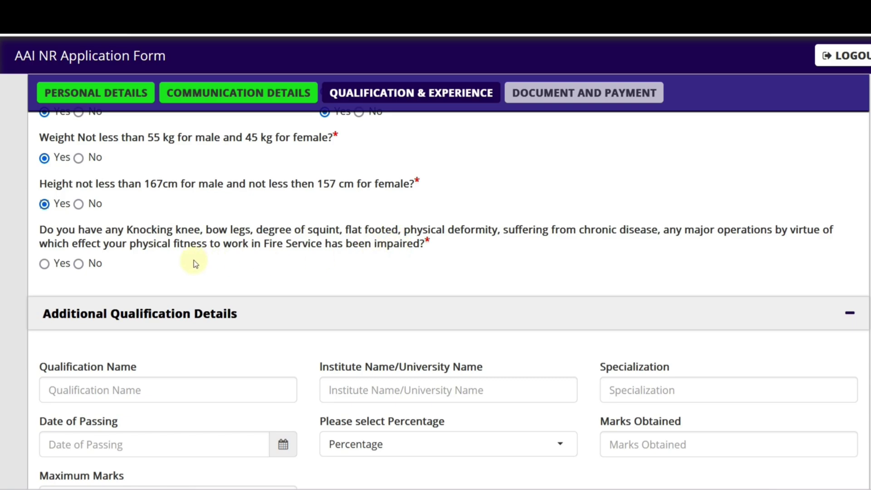
Step: Answer No to the physical deformity question after Yes keeps triggering the not-eligible alert
{"action": "left_click", "coordinate": [44, 264]}
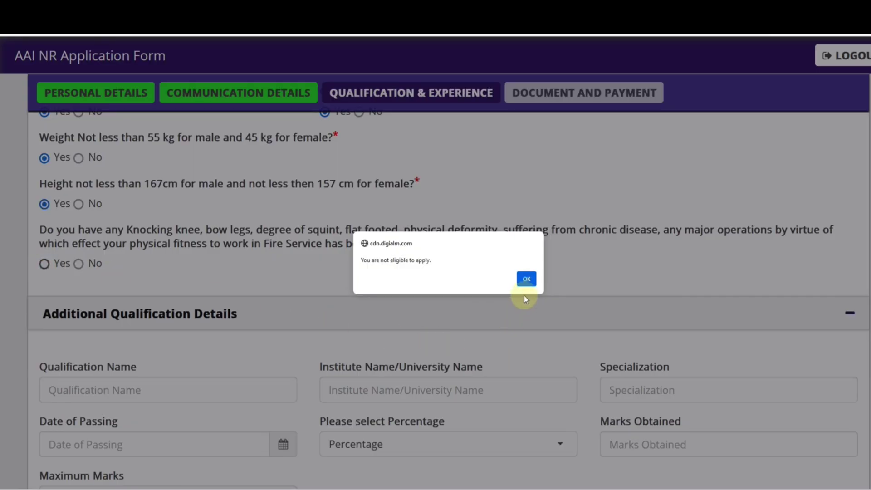
{"action": "left_click", "coordinate": [526, 279]}
{"action": "left_click", "coordinate": [44, 264]}
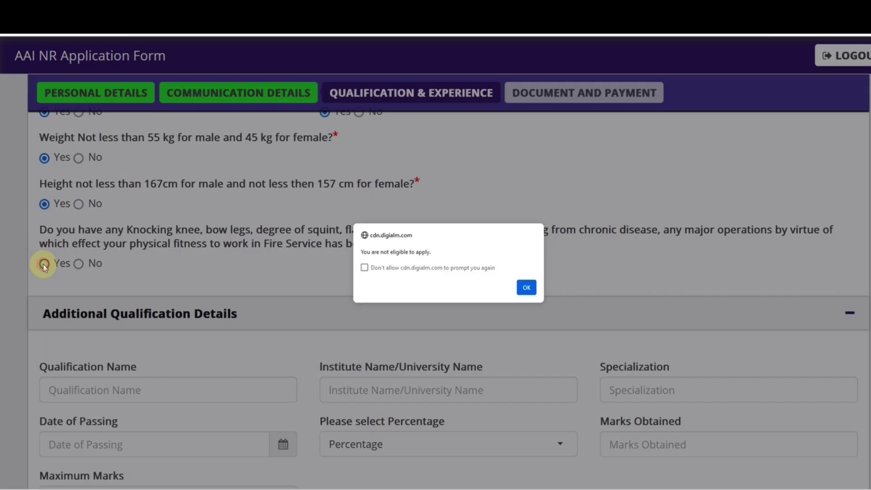
{"action": "left_click", "coordinate": [524, 286]}
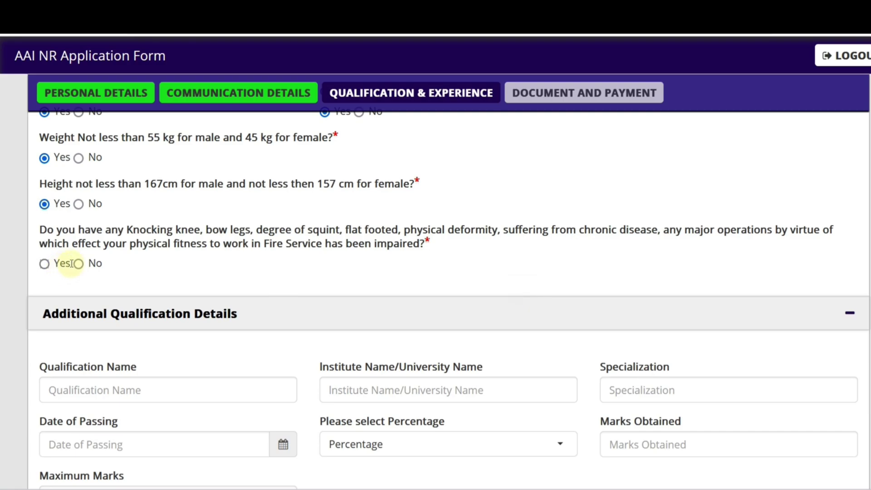
{"action": "left_click_drag", "start_coordinate": [45, 233], "coordinate": [92, 233]}
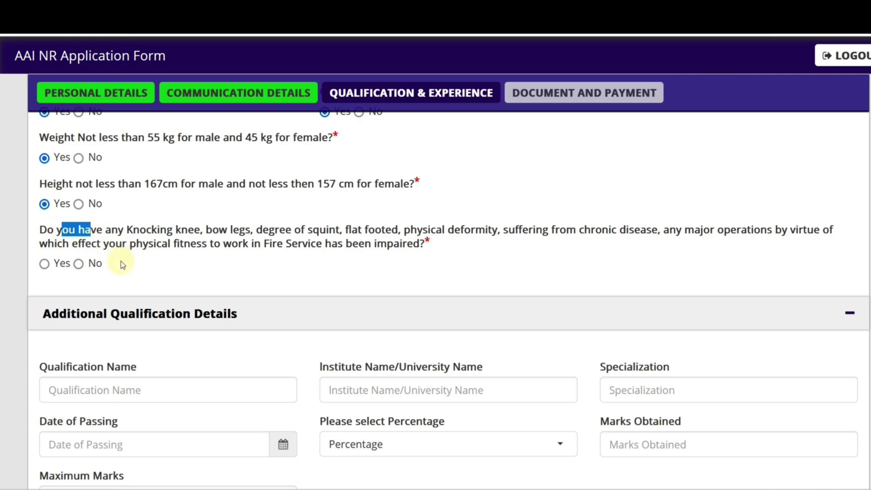
{"action": "left_click", "coordinate": [45, 263]}
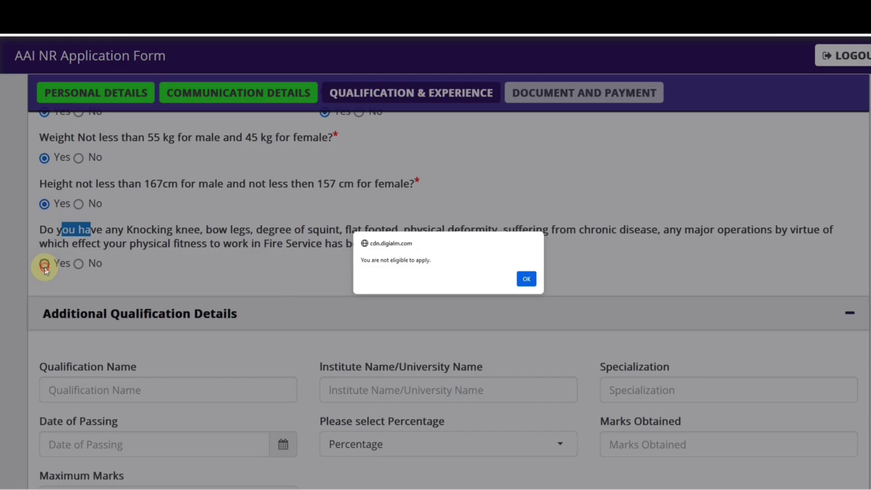
{"action": "left_click", "coordinate": [526, 278]}
{"action": "left_click", "coordinate": [79, 264]}
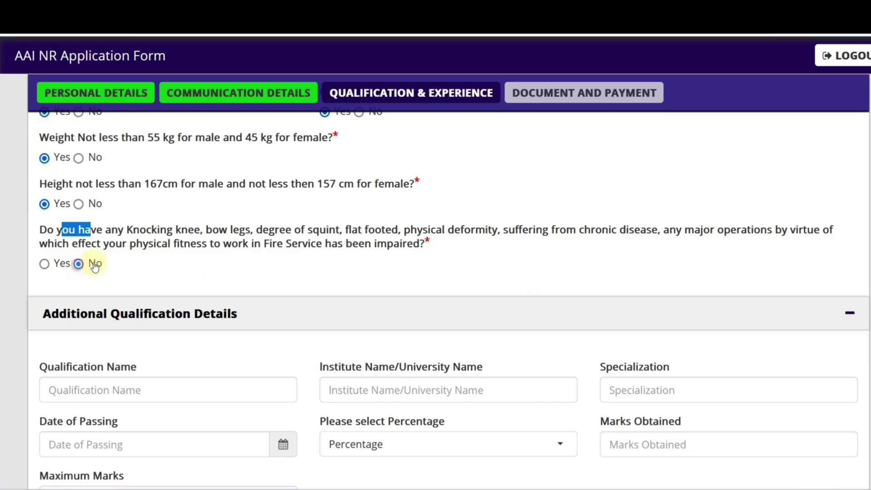
{"action": "left_click", "coordinate": [210, 271]}
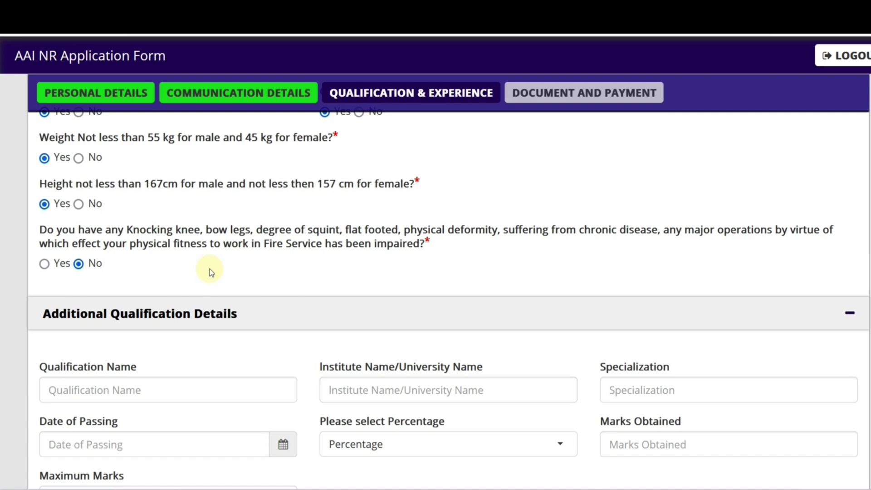
{"action": "scroll", "coordinate": [263, 290], "scroll_direction": "up", "scroll_amount": 3}
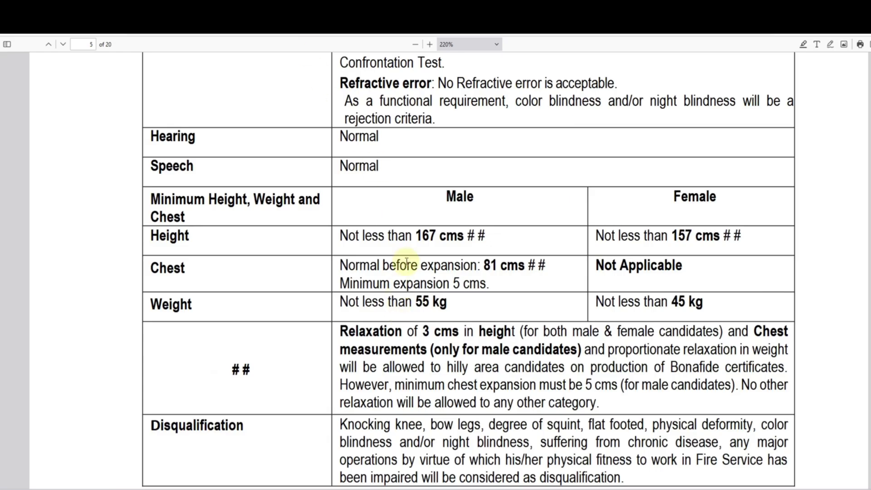
{"action": "scroll", "coordinate": [418, 325], "scroll_direction": "down", "scroll_amount": 2}
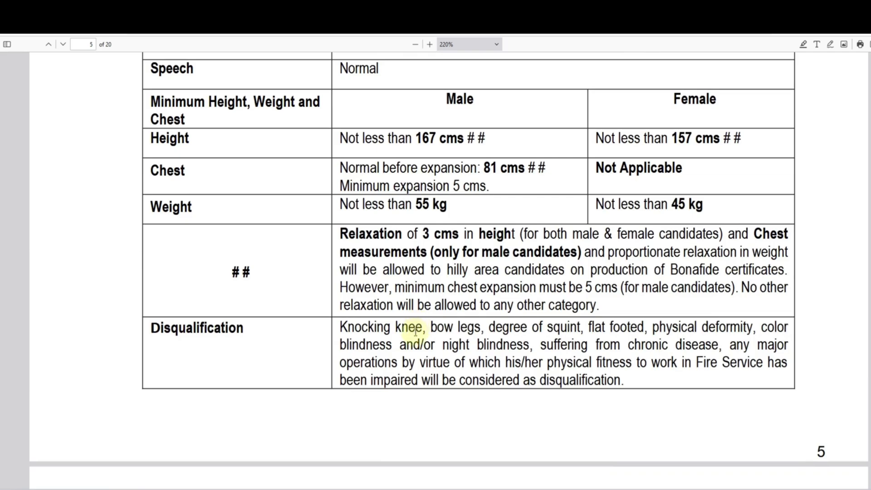
Step: Highlight and read the notification's Disqualification conditions, then go back to the application form
{"action": "left_click_drag", "start_coordinate": [151, 327], "coordinate": [236, 329]}
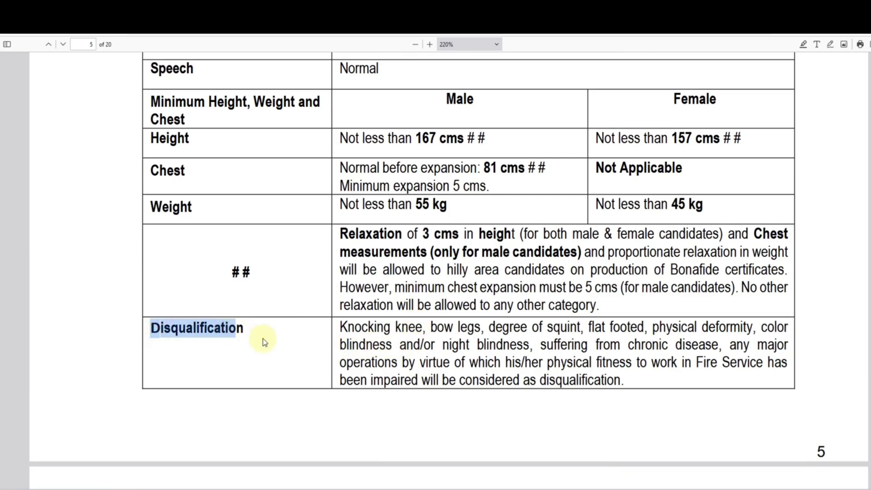
{"action": "scroll", "coordinate": [381, 336], "scroll_direction": "down", "scroll_amount": 1}
{"action": "left_click_drag", "start_coordinate": [346, 278], "coordinate": [598, 281]}
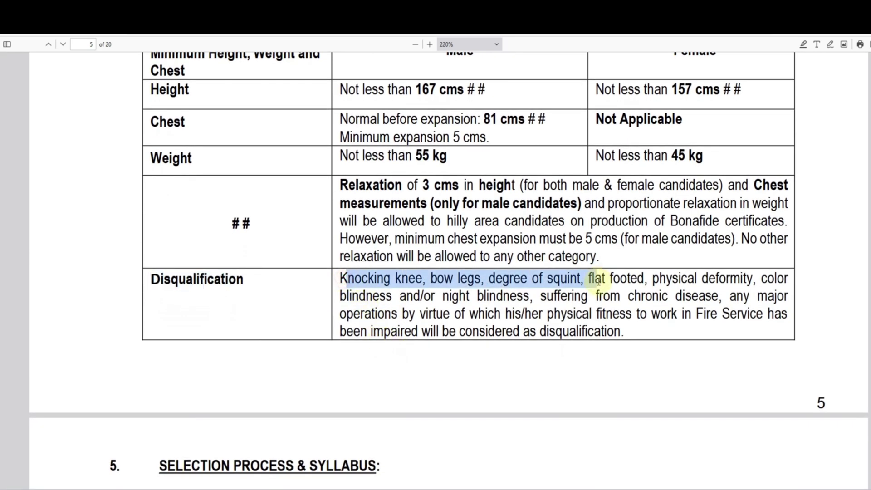
{"action": "left_click_drag", "start_coordinate": [492, 296], "coordinate": [617, 296]}
{"action": "left_click_drag", "start_coordinate": [504, 314], "coordinate": [608, 313]}
{"action": "left_click_drag", "start_coordinate": [523, 331], "coordinate": [601, 331]}
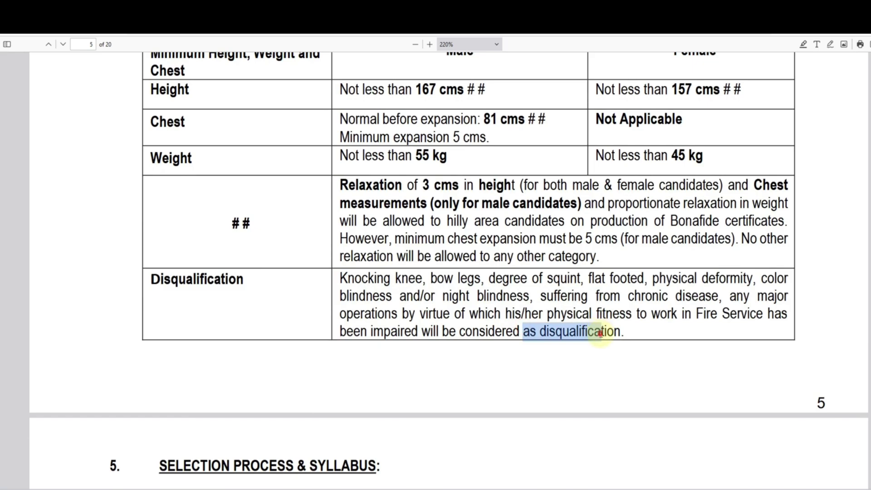
{"action": "left_click", "coordinate": [602, 334]}
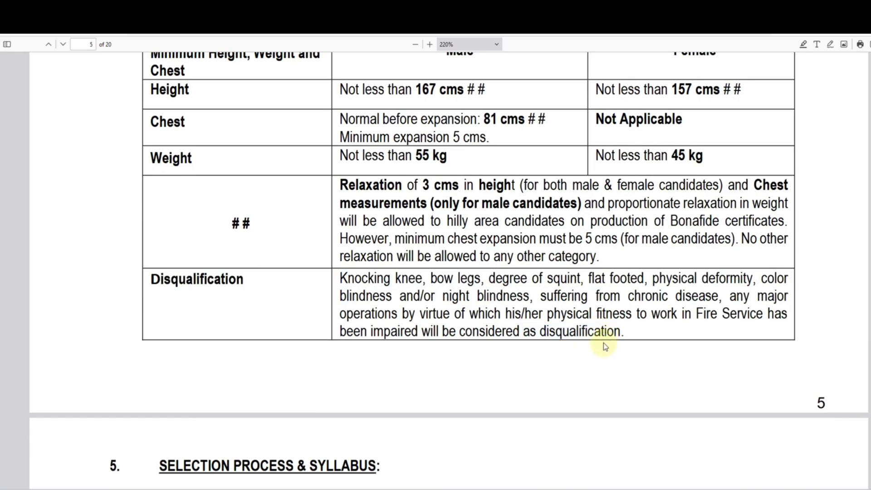
{"action": "left_click", "coordinate": [497, 20]}
Step: Scroll to Experience Details, leaving Name and Type of Organisation empty
{"action": "scroll", "coordinate": [265, 369], "scroll_direction": "down", "scroll_amount": 2}
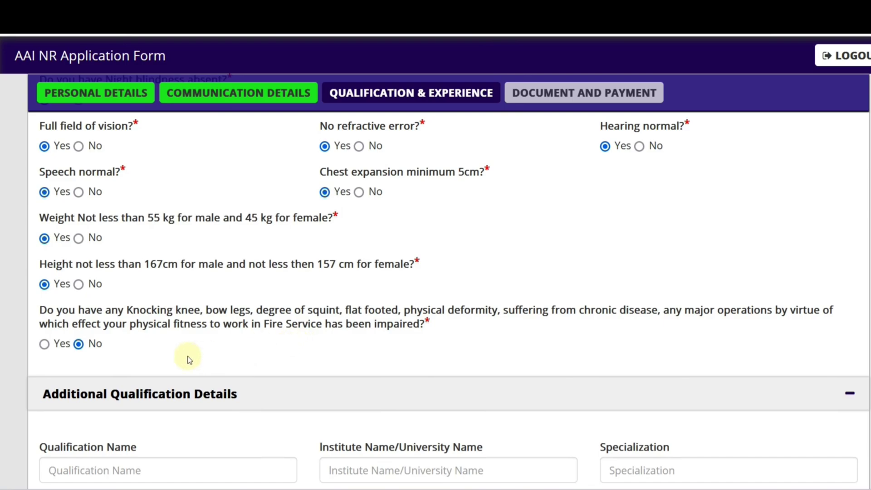
{"action": "scroll", "coordinate": [216, 359], "scroll_direction": "down", "scroll_amount": 5}
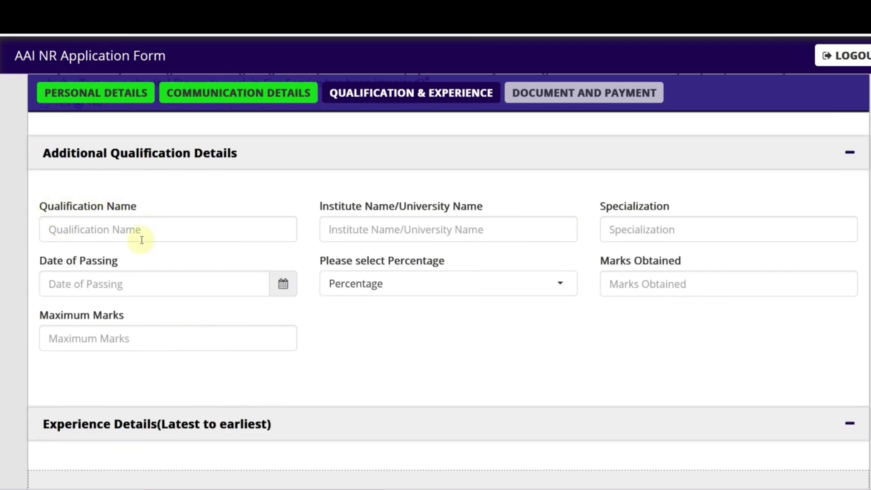
{"action": "scroll", "coordinate": [306, 325], "scroll_direction": "down", "scroll_amount": 5}
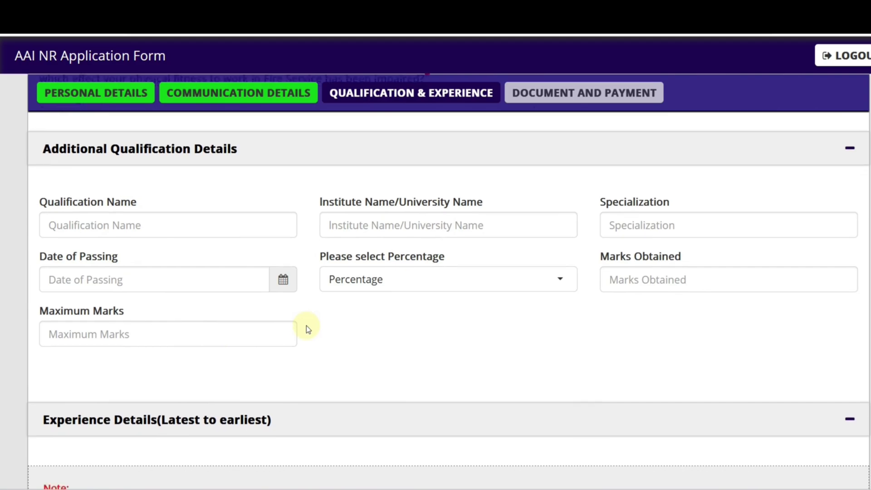
{"action": "scroll", "coordinate": [102, 316], "scroll_direction": "down", "scroll_amount": 3}
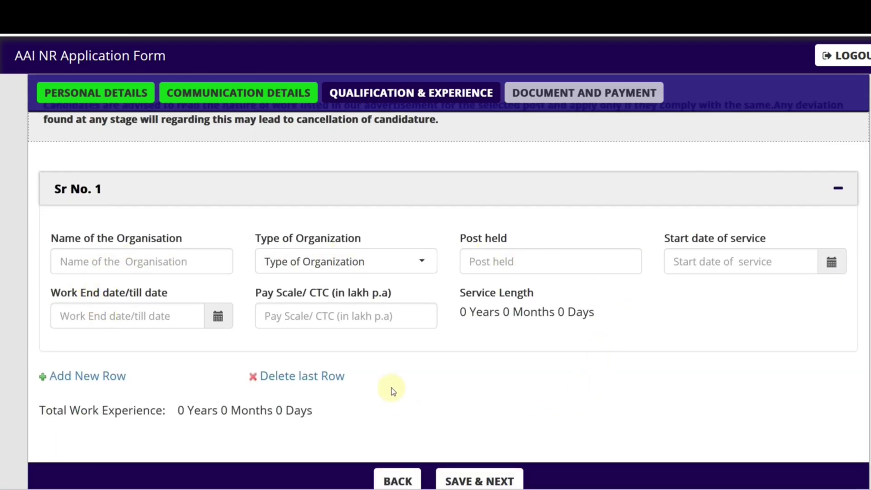
{"action": "scroll", "coordinate": [380, 350], "scroll_direction": "down", "scroll_amount": 2}
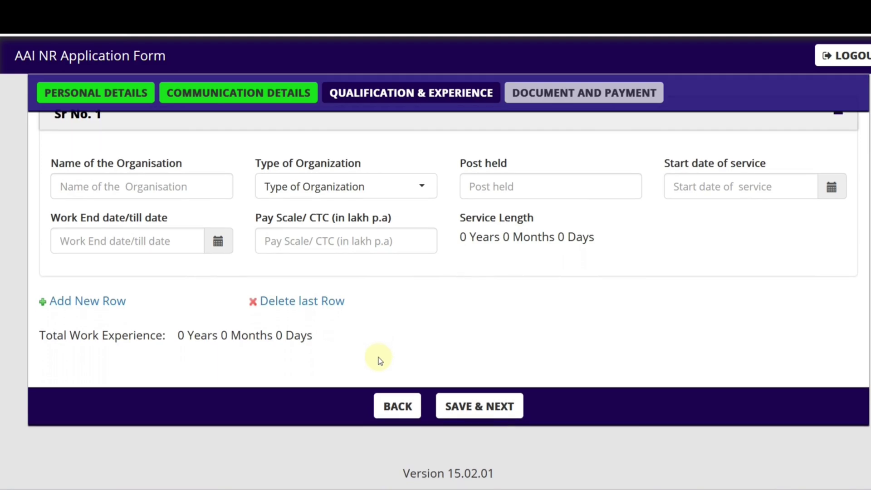
{"action": "left_click", "coordinate": [117, 188]}
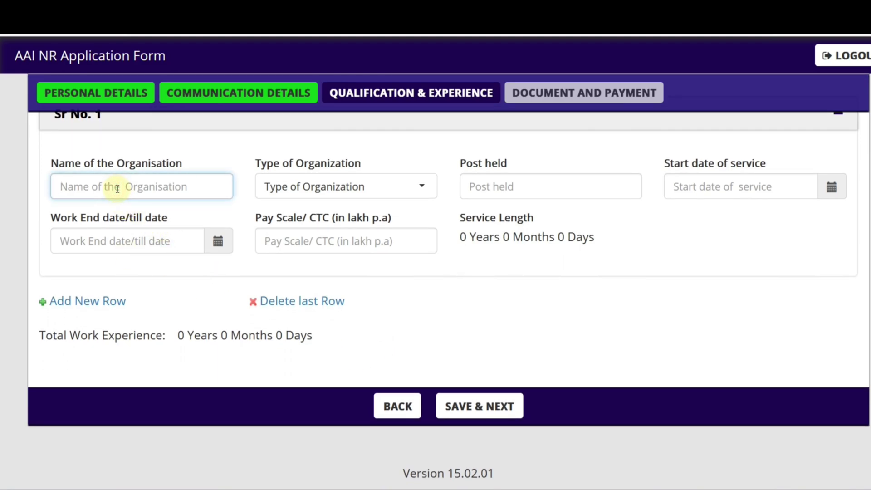
{"action": "left_click", "coordinate": [307, 190]}
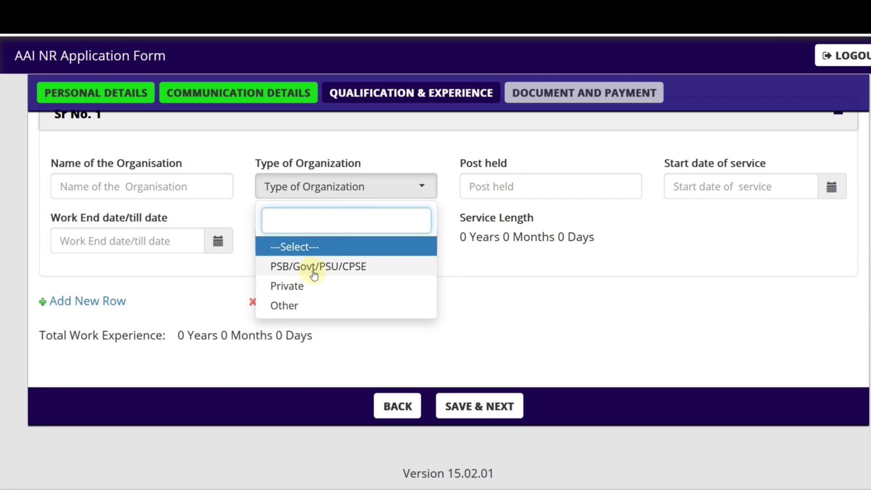
{"action": "left_click", "coordinate": [566, 286]}
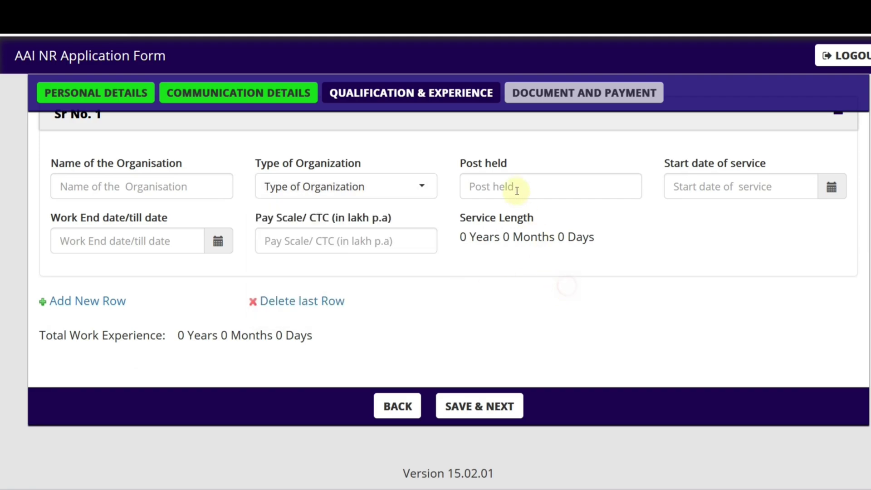
Step: Leave service start/end dates and Pay Scale/CTC blank, and save Qualification & Experience
{"action": "left_click", "coordinate": [687, 191]}
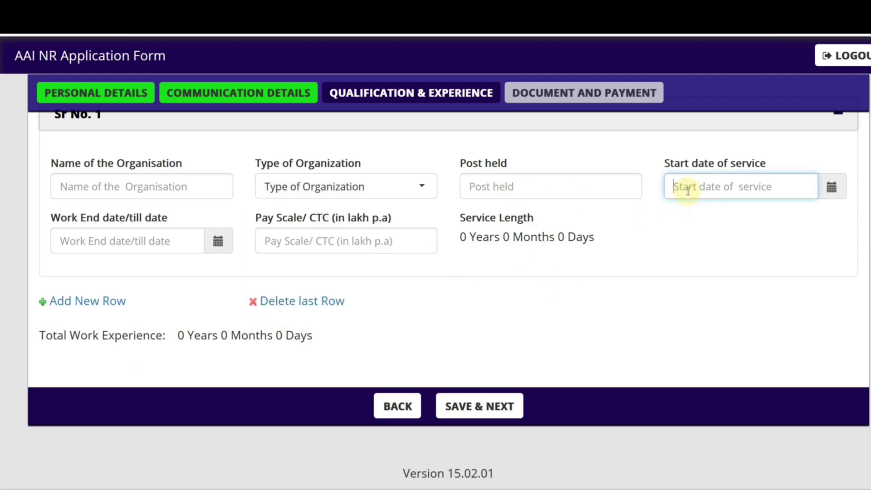
{"action": "left_click", "coordinate": [157, 242]}
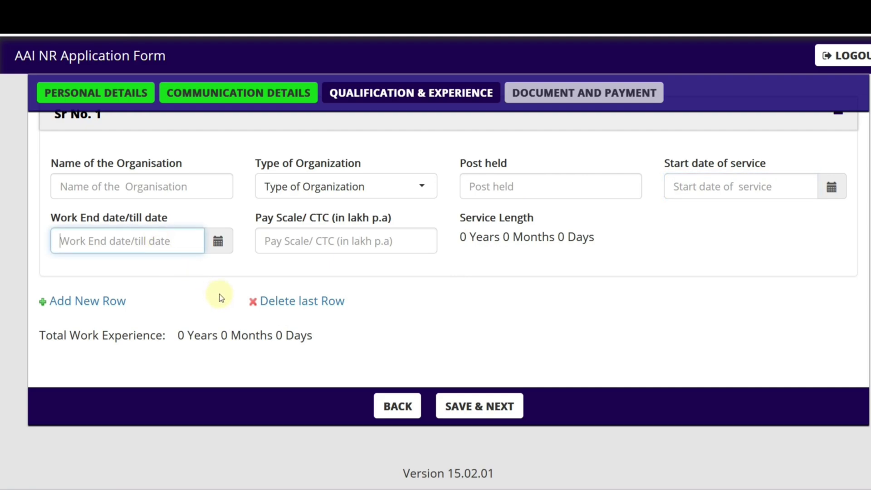
{"action": "left_click", "coordinate": [325, 241]}
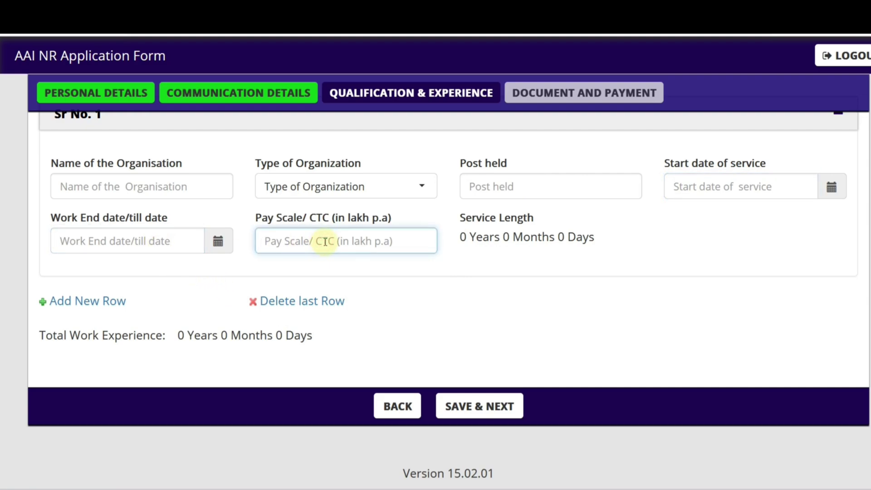
{"action": "left_click", "coordinate": [490, 268]}
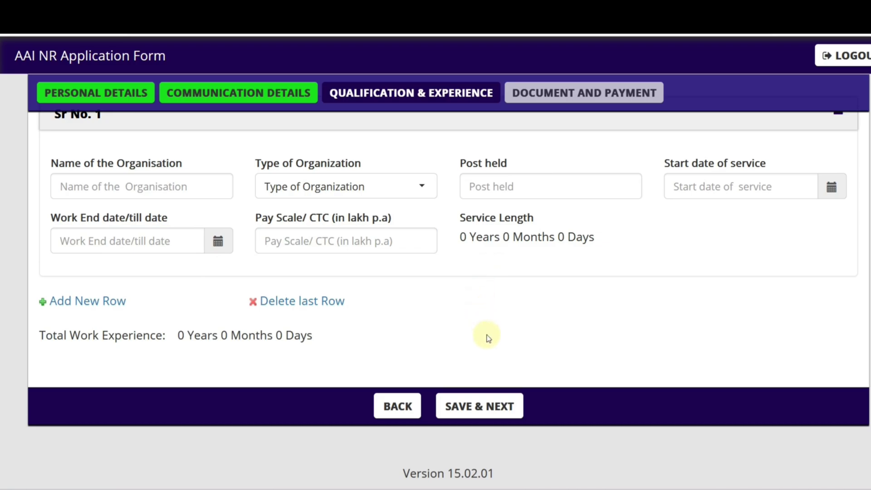
{"action": "left_click", "coordinate": [479, 406]}
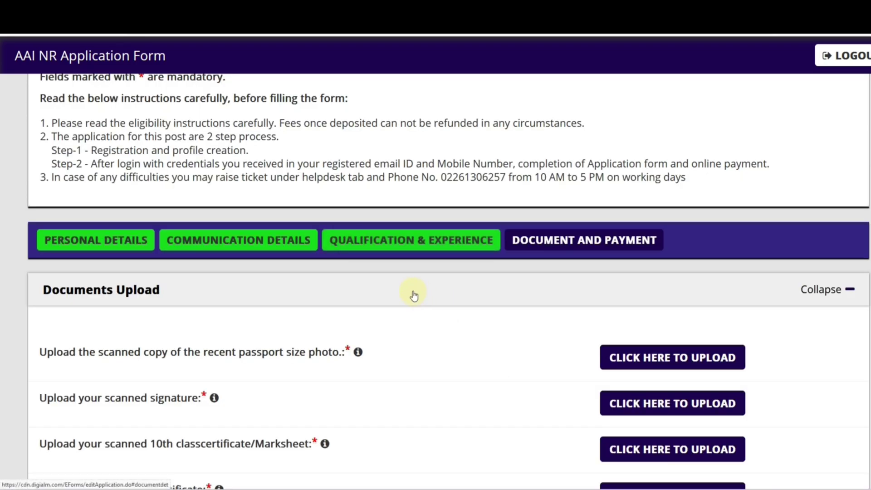
Step: Open and close the passport photo upload window and check the upload info tooltips
{"action": "scroll", "coordinate": [413, 292], "scroll_direction": "down", "scroll_amount": 3}
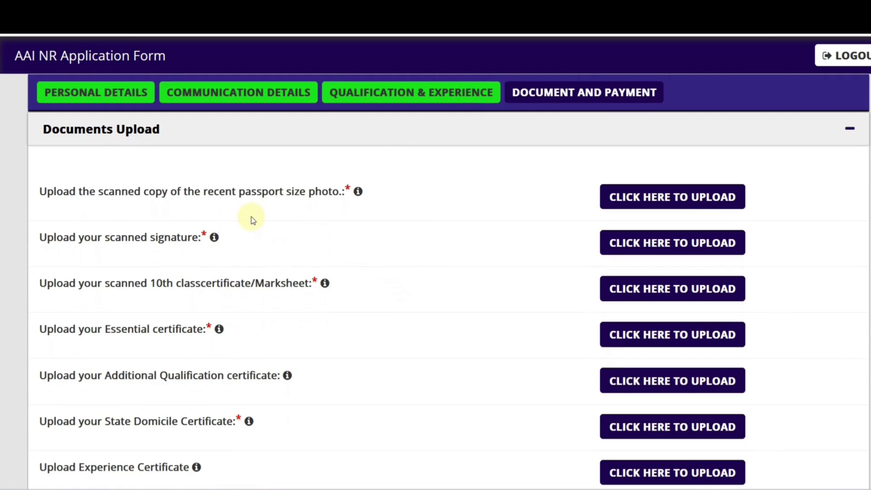
{"action": "left_click", "coordinate": [653, 199]}
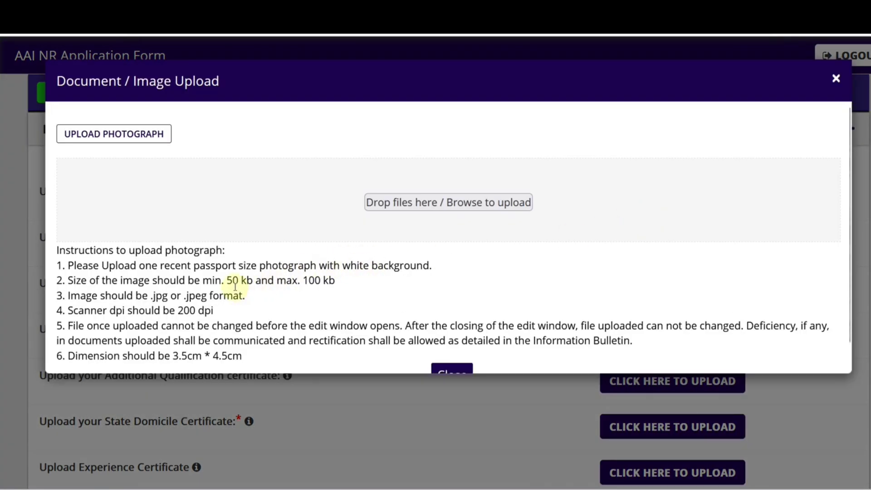
{"action": "left_click", "coordinate": [447, 369]}
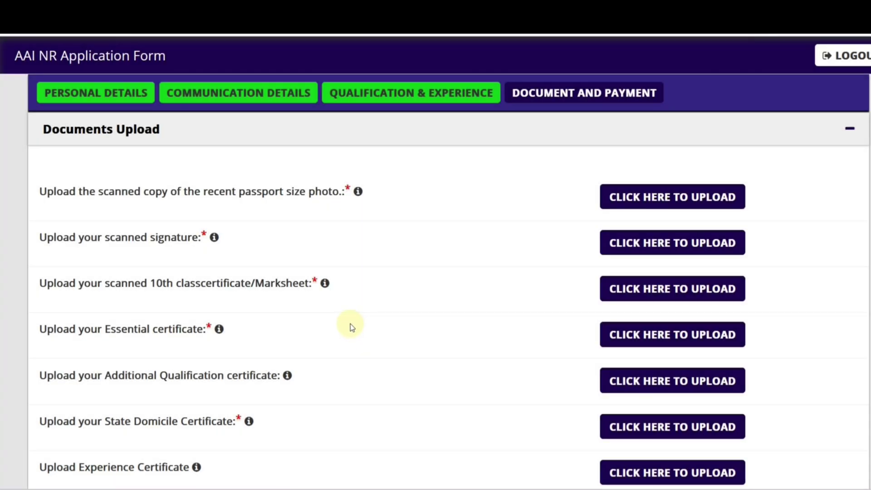
{"action": "mouse_move", "coordinate": [215, 241]}
{"action": "mouse_move", "coordinate": [326, 285]}
{"action": "scroll", "coordinate": [241, 293], "scroll_direction": "down", "scroll_amount": 2}
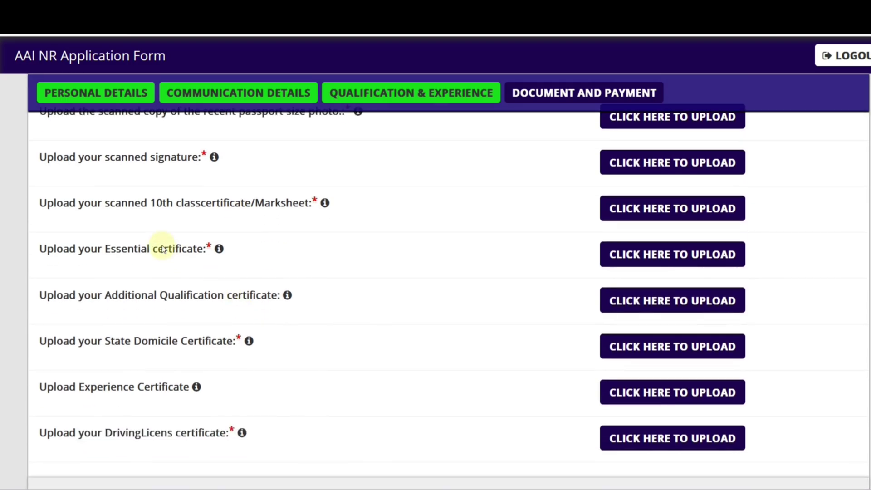
{"action": "mouse_move", "coordinate": [223, 255]}
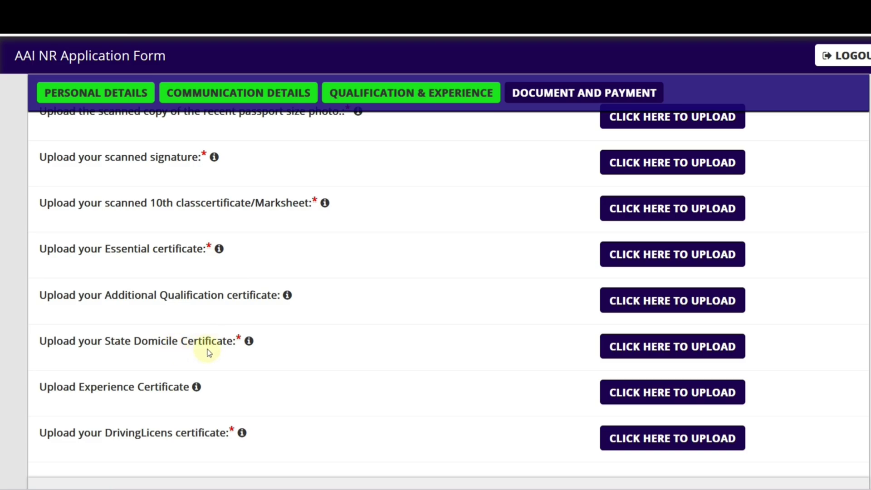
{"action": "mouse_move", "coordinate": [249, 342]}
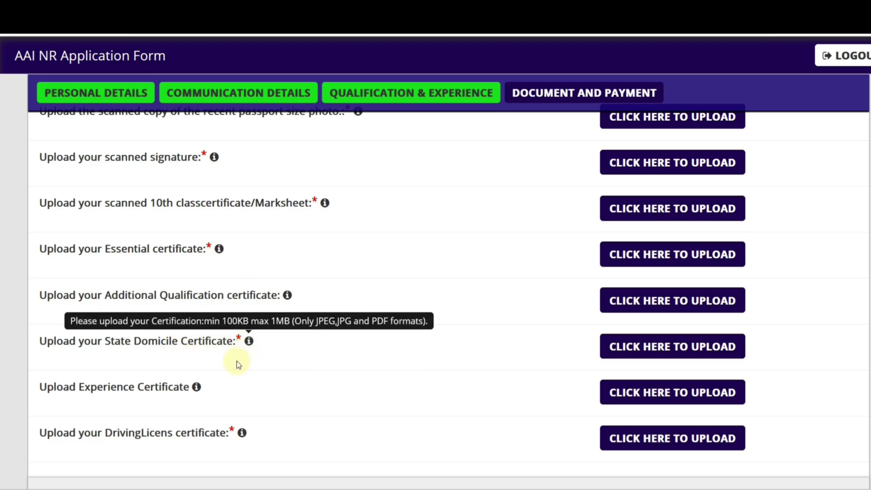
Step: Select Online as the payment mode
{"action": "scroll", "coordinate": [203, 385], "scroll_direction": "down", "scroll_amount": 2}
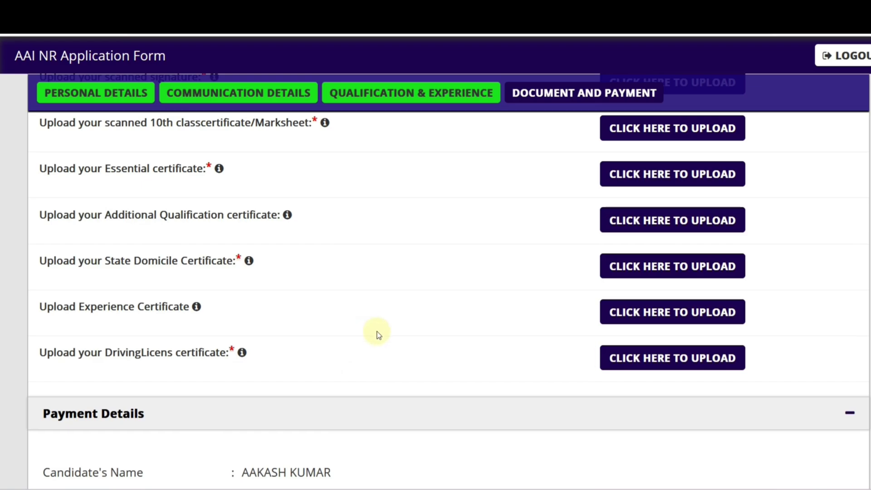
{"action": "scroll", "coordinate": [379, 334], "scroll_direction": "down", "scroll_amount": 7}
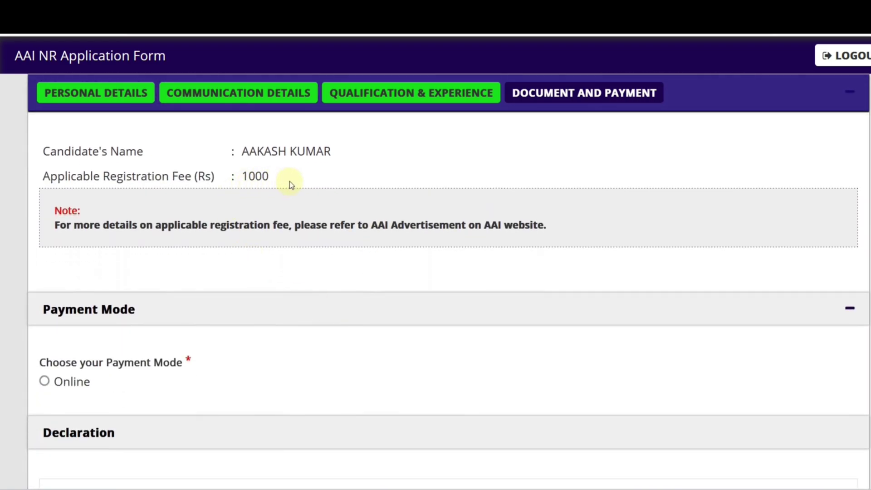
{"action": "scroll", "coordinate": [265, 182], "scroll_direction": "down", "scroll_amount": 5}
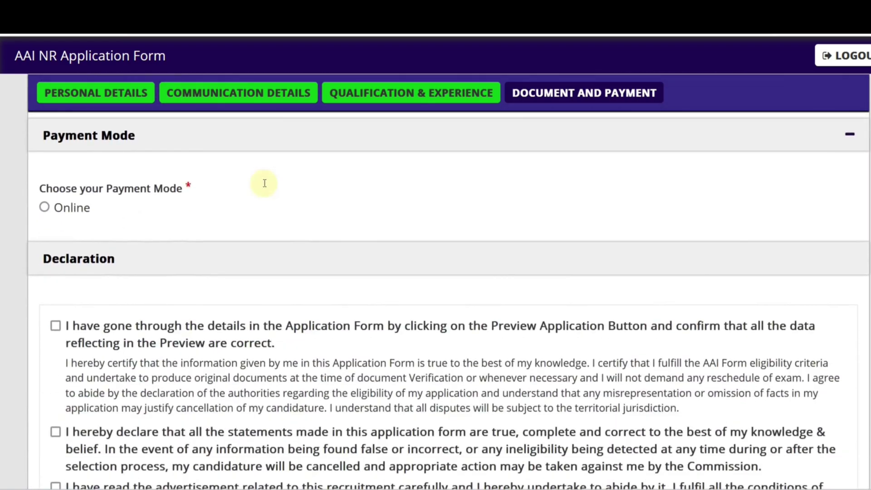
{"action": "left_click", "coordinate": [44, 140]}
{"action": "scroll", "coordinate": [587, 296], "scroll_direction": "up", "scroll_amount": 20}
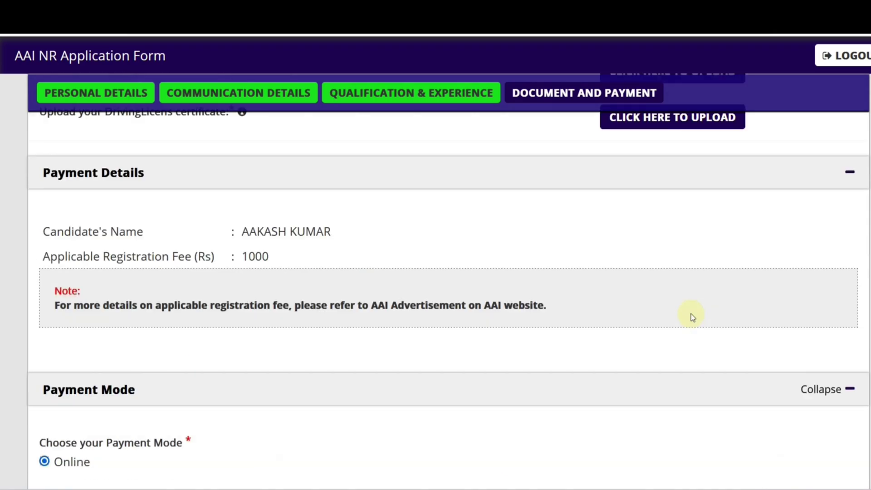
{"action": "scroll", "coordinate": [666, 383], "scroll_direction": "down", "scroll_amount": 5}
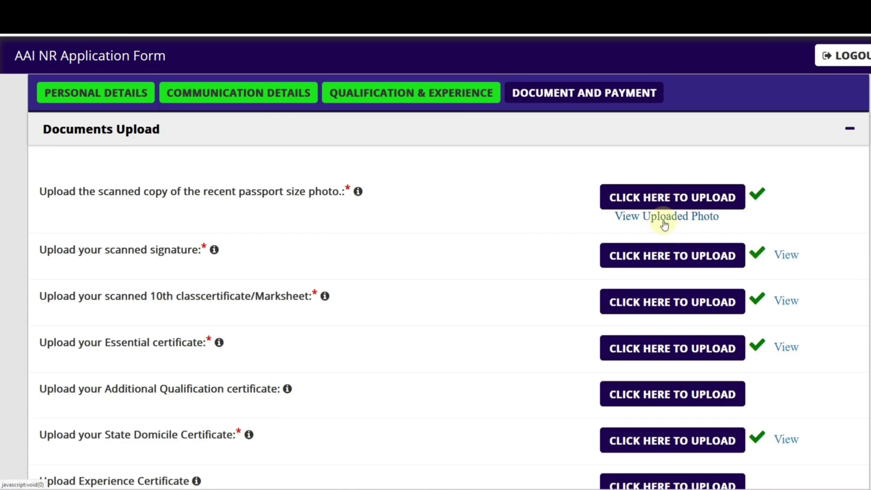
Step: Preview the uploaded signature image, close it, and scroll down to the Rs 1000 fee
{"action": "left_click", "coordinate": [786, 254]}
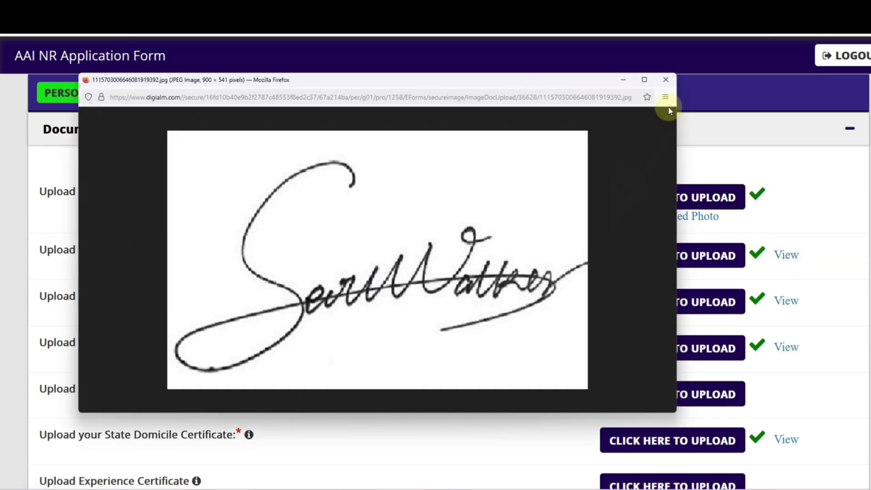
{"action": "left_click", "coordinate": [666, 82]}
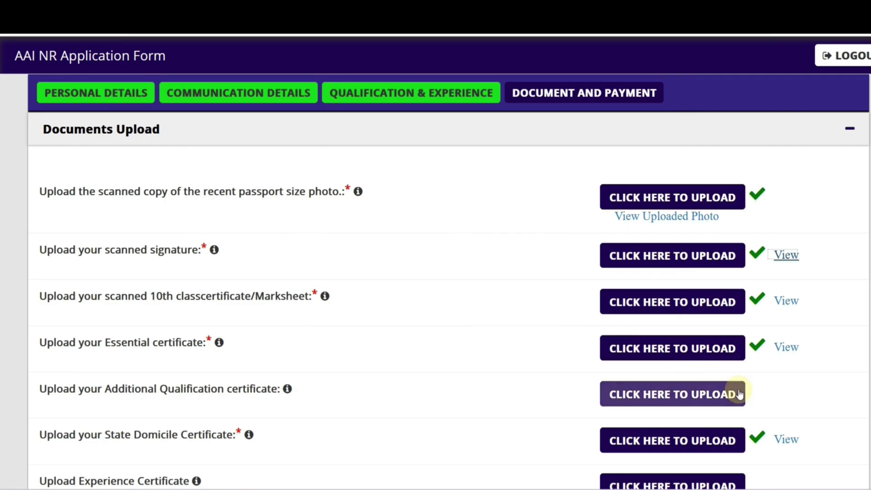
{"action": "scroll", "coordinate": [737, 393], "scroll_direction": "down", "scroll_amount": 2}
{"action": "scroll", "coordinate": [575, 341], "scroll_direction": "down", "scroll_amount": 15}
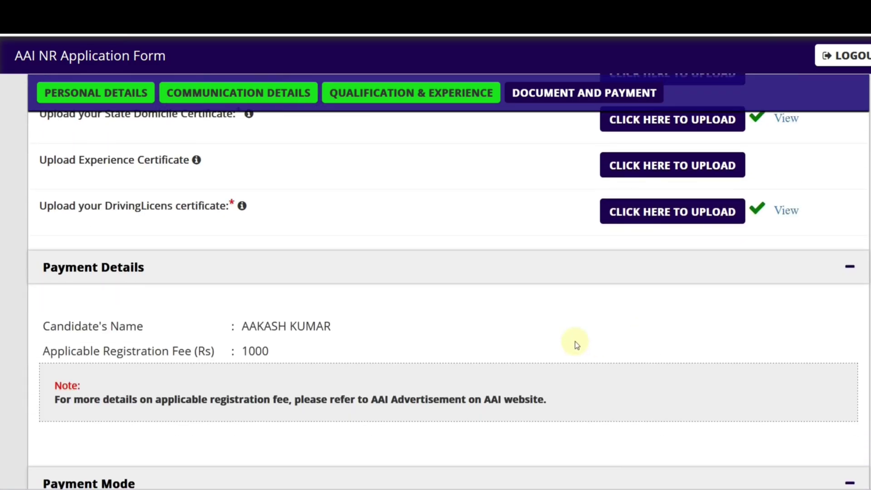
Step: Tick the preview, true statements, advertisement read and I Agree declarations
{"action": "scroll", "coordinate": [232, 296], "scroll_direction": "down", "scroll_amount": 2}
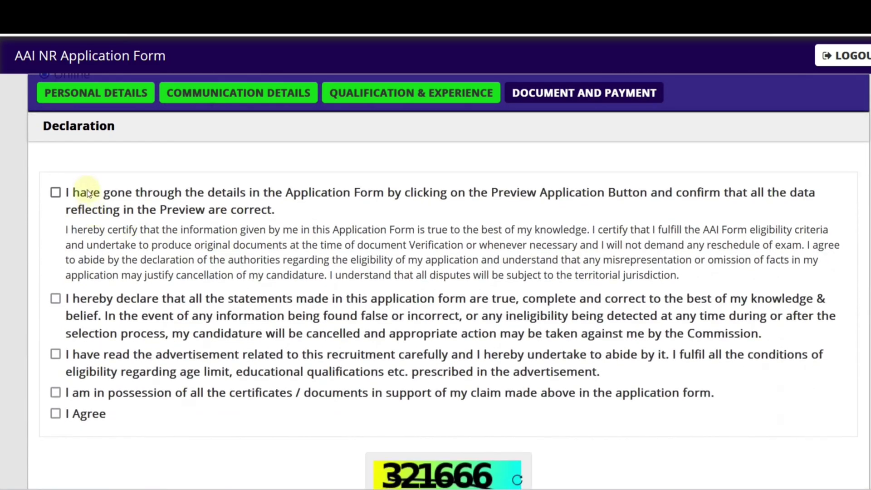
{"action": "left_click", "coordinate": [55, 193]}
{"action": "left_click", "coordinate": [56, 298]}
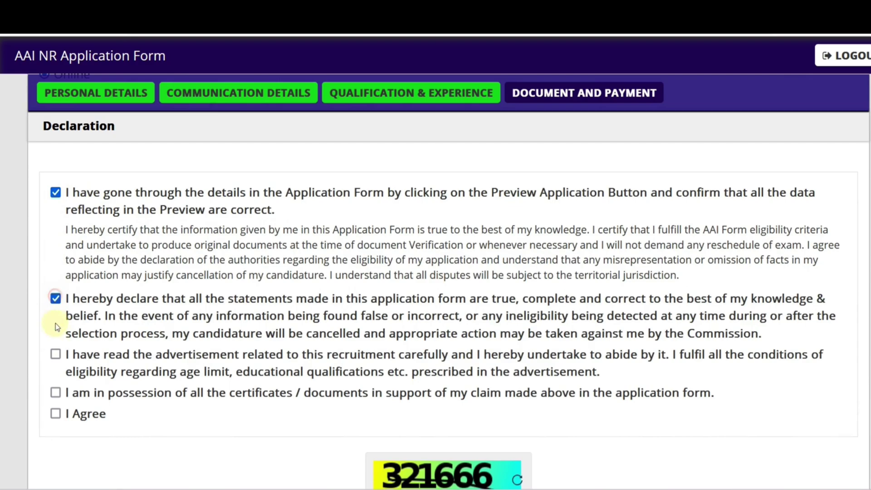
{"action": "left_click", "coordinate": [55, 354]}
{"action": "left_click", "coordinate": [55, 413]}
Step: Enter the captcha, submit the application and accept the personal data instructions
{"action": "scroll", "coordinate": [356, 381], "scroll_direction": "down", "scroll_amount": 5}
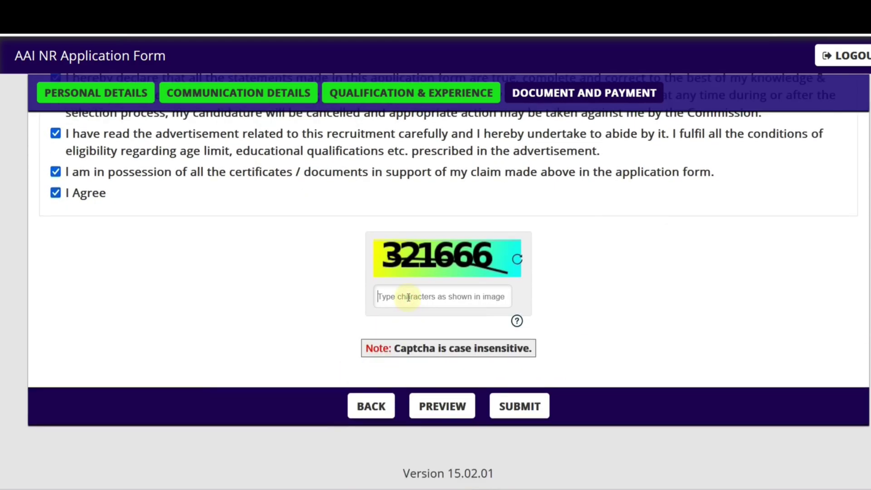
{"action": "type", "text": "321666"}
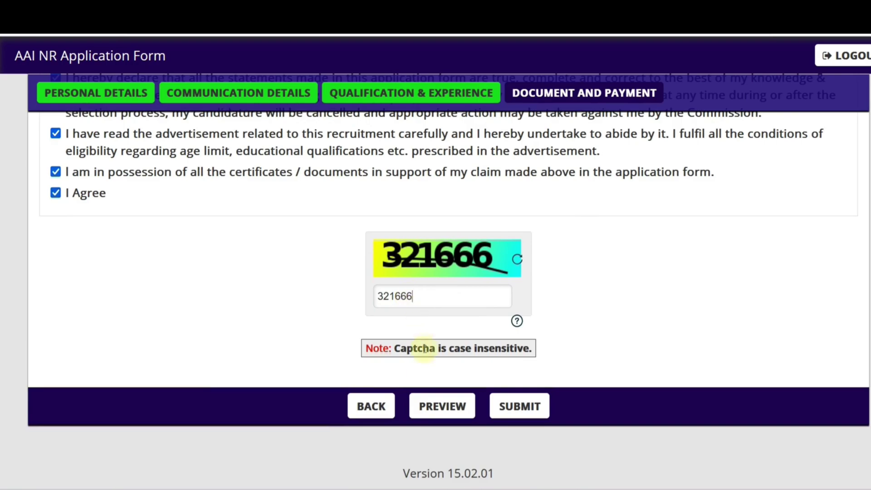
{"action": "left_click", "coordinate": [530, 410]}
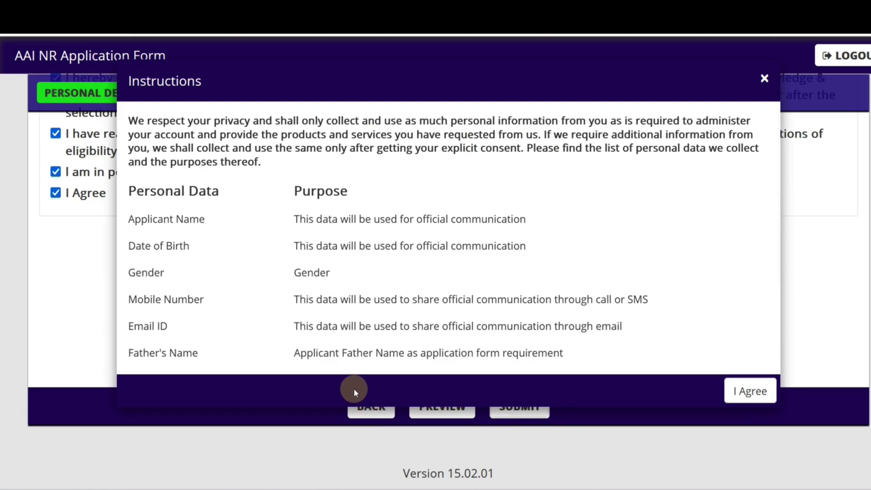
{"action": "left_click", "coordinate": [749, 392]}
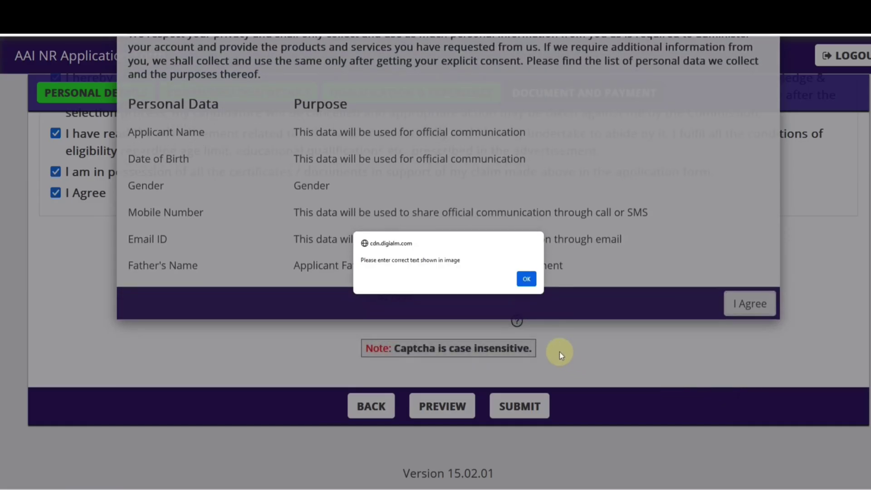
Step: After the wrong captcha alert, re-enter the new captcha, resubmit and accept to proceed to payment
{"action": "left_click", "coordinate": [522, 280]}
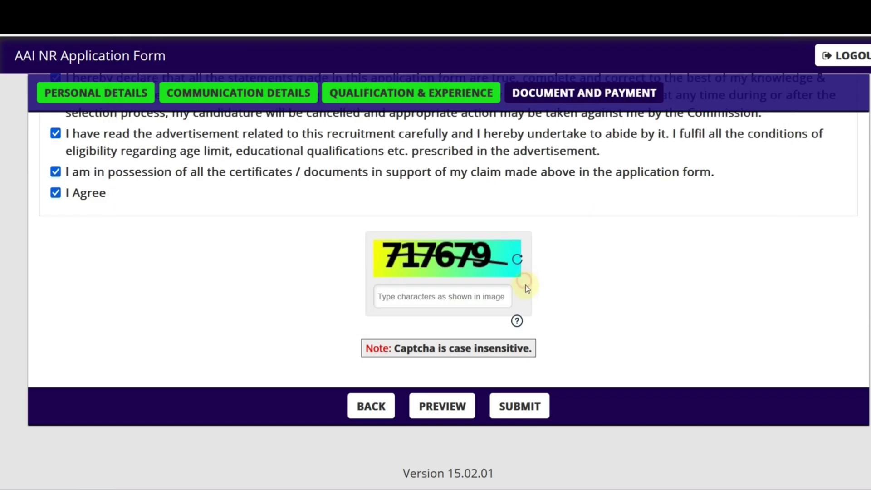
{"action": "left_click", "coordinate": [463, 304]}
{"action": "type", "text": "717679"}
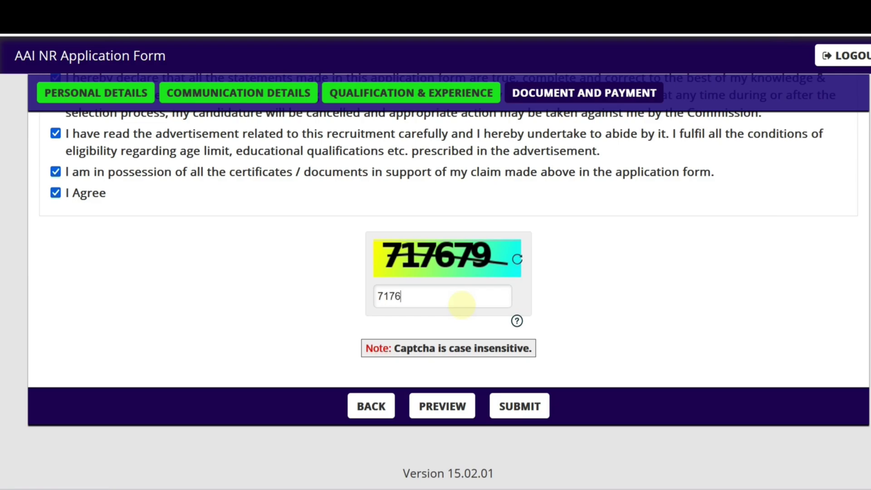
{"action": "left_click", "coordinate": [520, 404]}
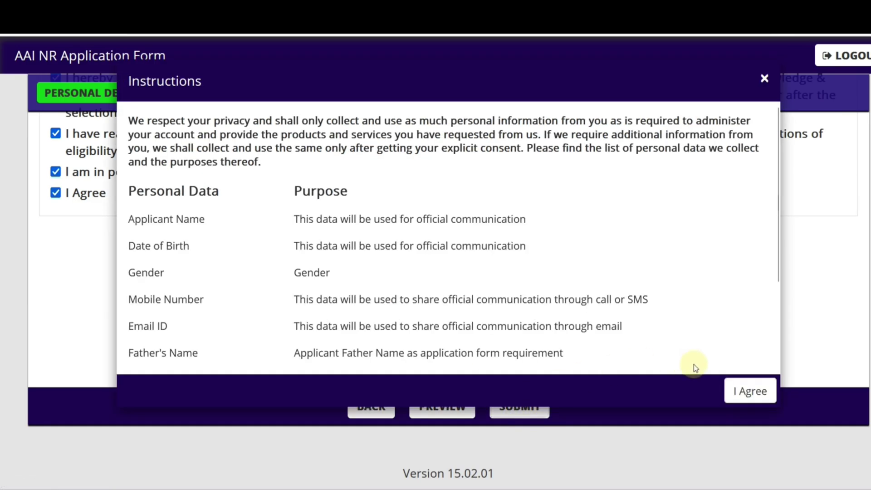
{"action": "left_click", "coordinate": [746, 391]}
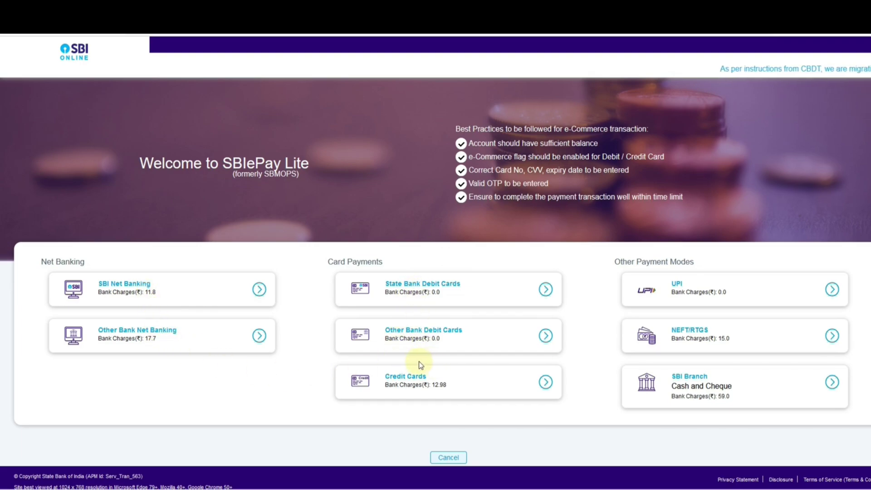
Step: Choose UPI under Other Payment Modes on SBIePay Lite to pay the Rs 1000 fee
{"action": "left_click", "coordinate": [684, 292]}
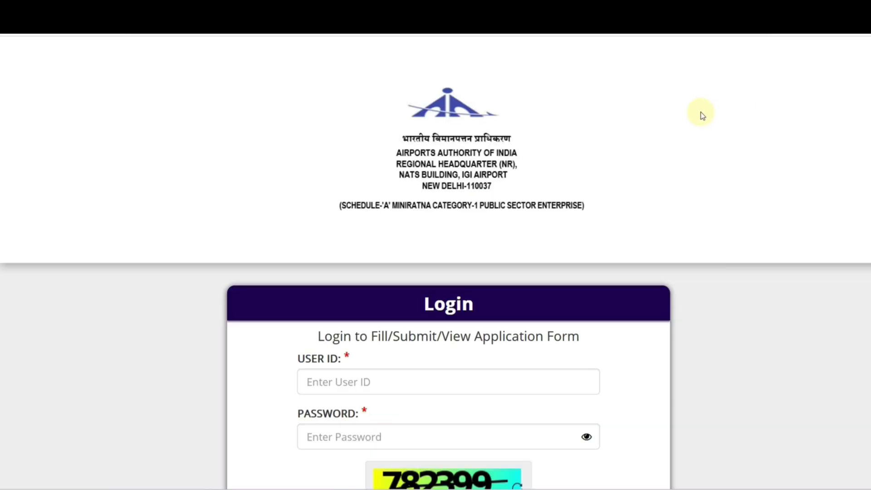
Step: Switch back to the AAI NR Application Form tab and scroll up to Important Information
{"action": "scroll", "coordinate": [701, 114], "scroll_direction": "down", "scroll_amount": 3}
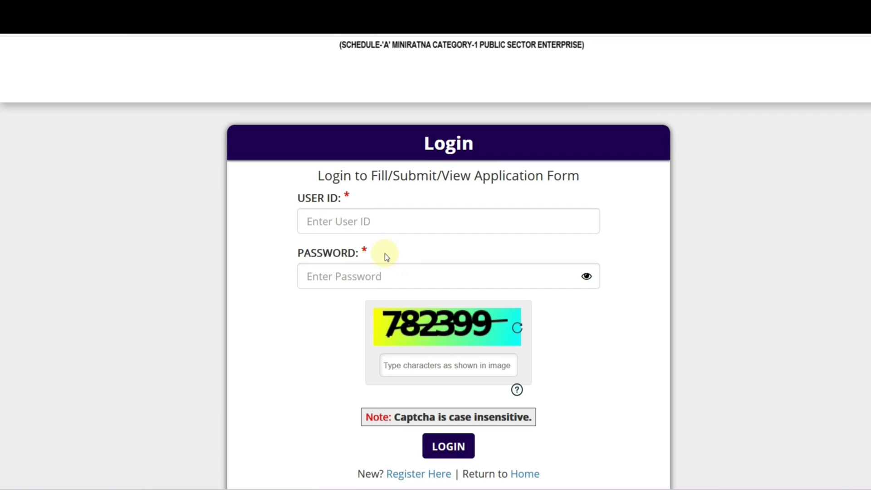
{"action": "scroll", "coordinate": [385, 255], "scroll_direction": "up", "scroll_amount": 3}
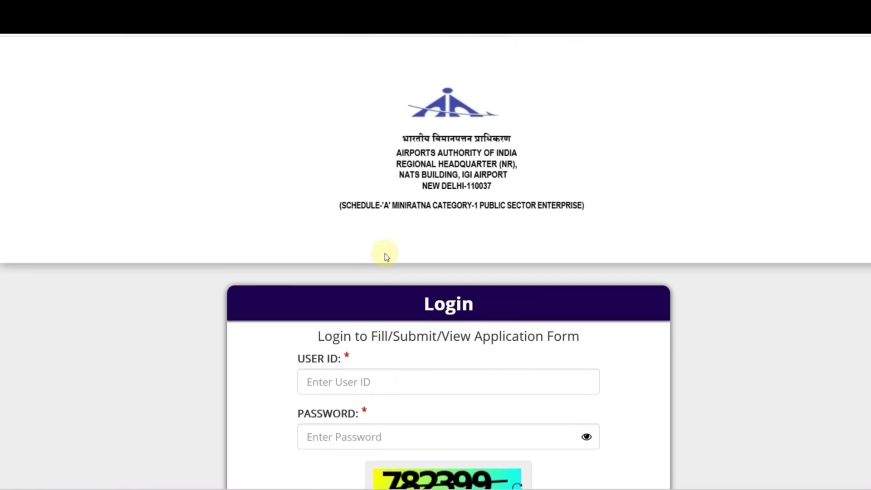
{"action": "left_click", "coordinate": [396, 13]}
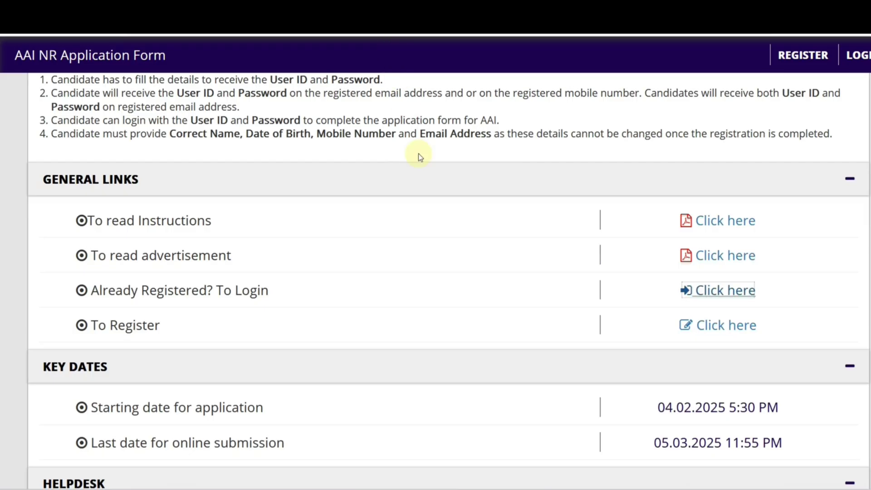
{"action": "scroll", "coordinate": [456, 283], "scroll_direction": "up", "scroll_amount": 5}
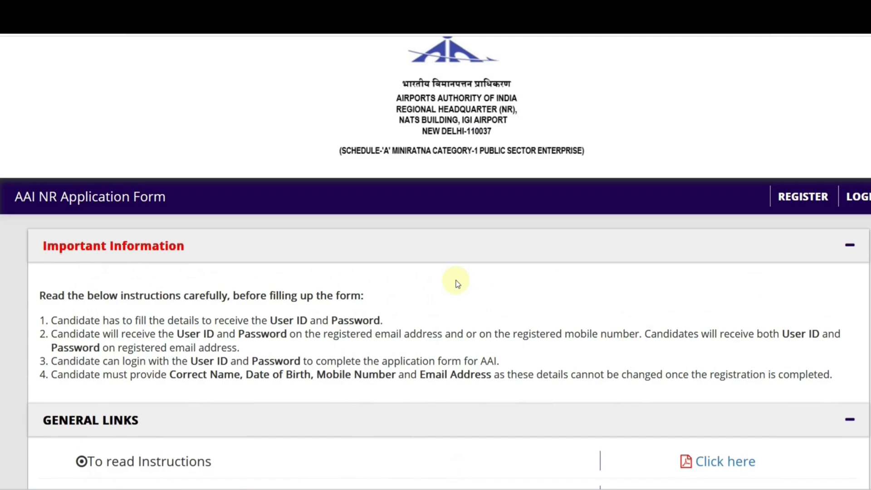